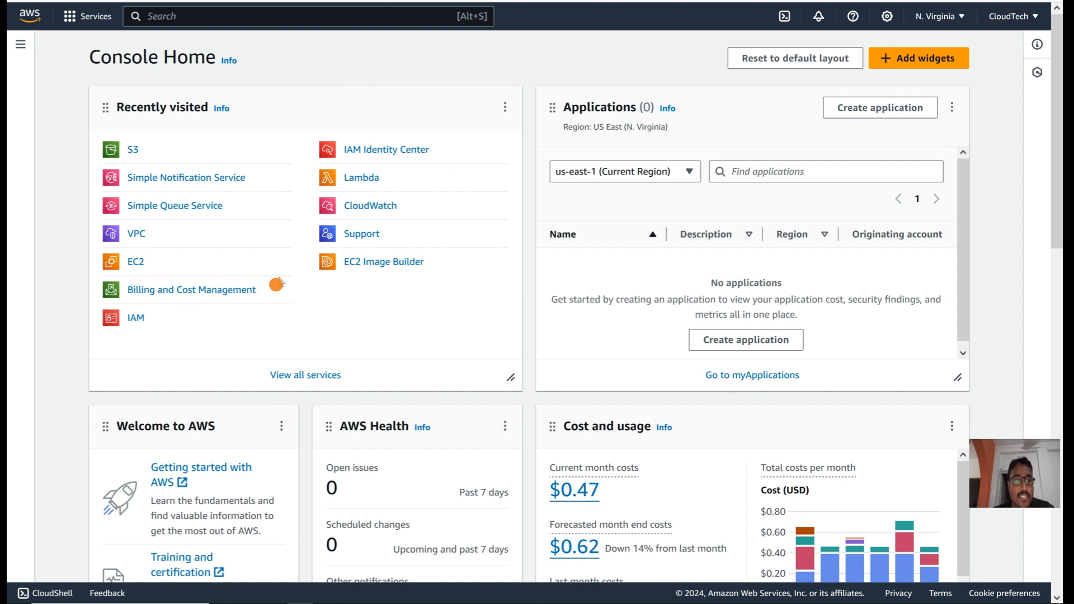
Step: Open Simple Queue Service from Recently visited to list the cloudteh-demo-sqs queue
{"action": "left_click", "coordinate": [193, 207]}
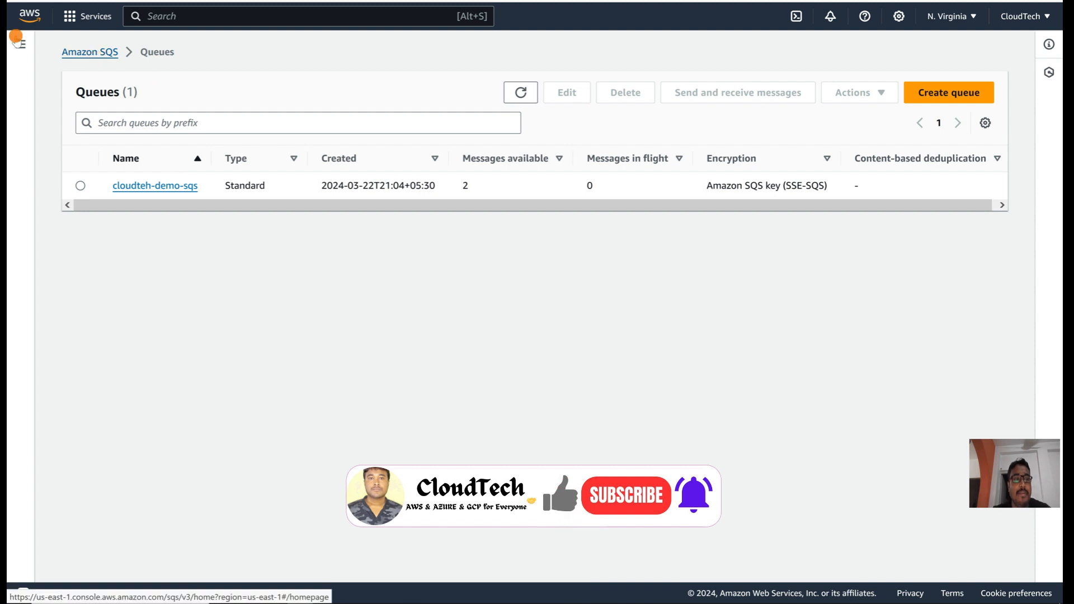
Step: Go from Console Home into Simple Notification Service and view its topics
{"action": "left_click", "coordinate": [29, 17]}
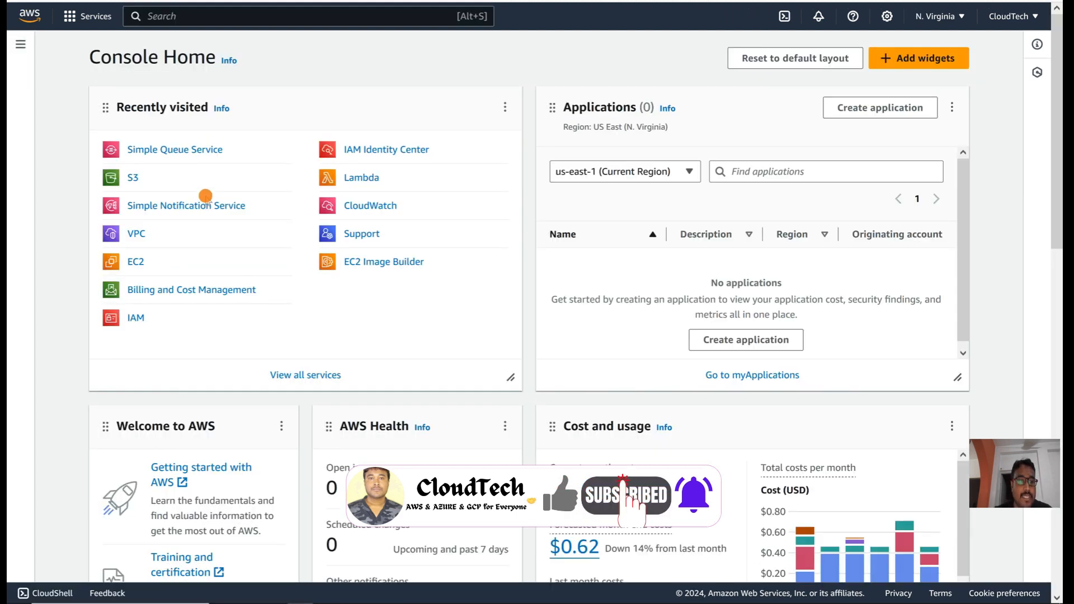
{"action": "left_click", "coordinate": [197, 208]}
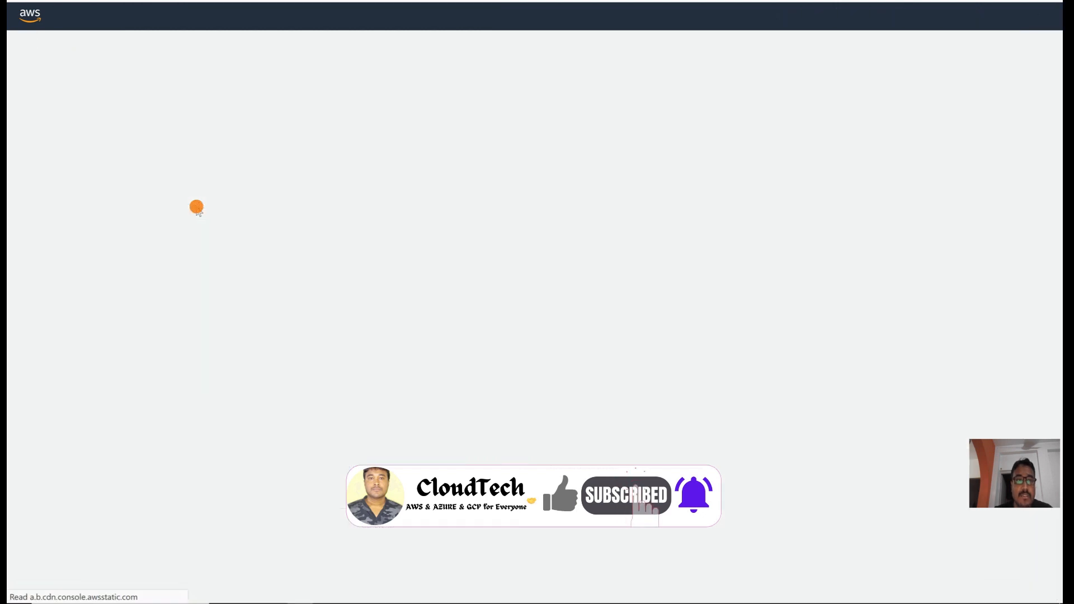
{"action": "left_click", "coordinate": [676, 301]}
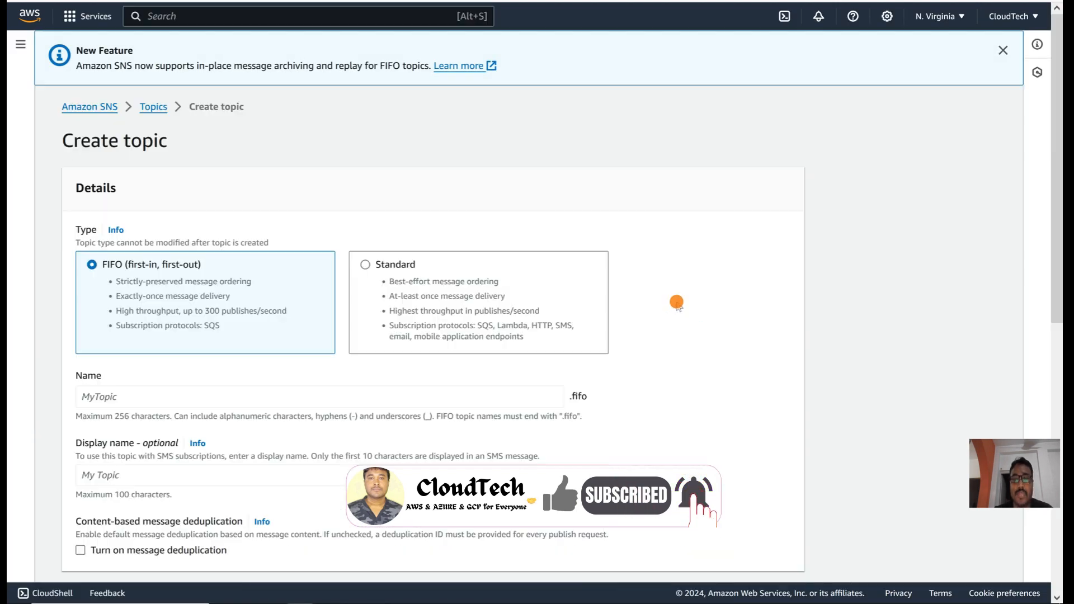
{"action": "left_click", "coordinate": [149, 107]}
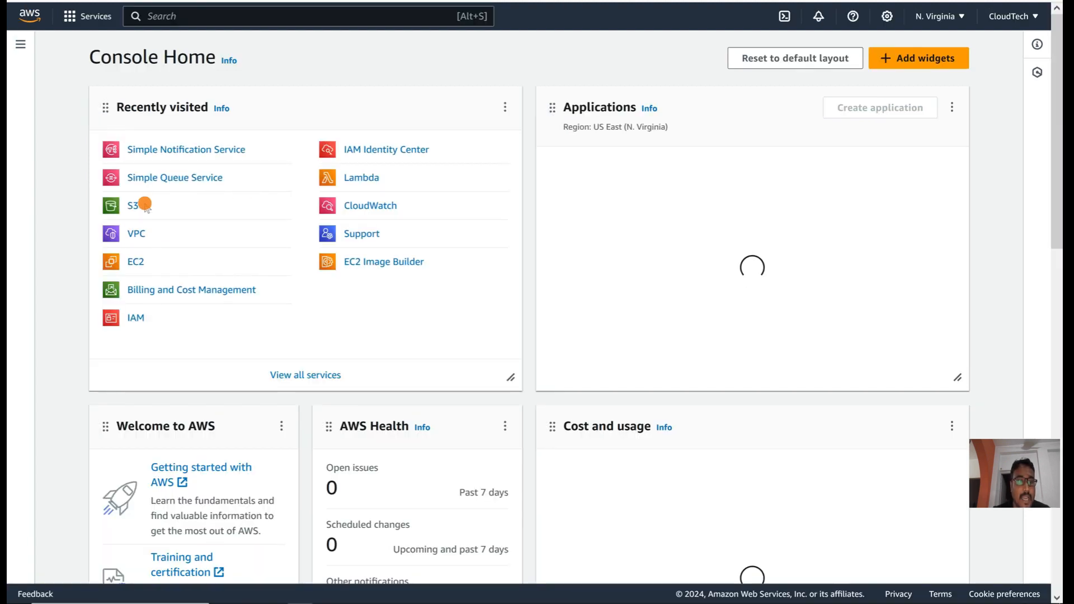
Step: Check the cloudtech-s3 bucket's Properties for event notifications, finding none, then return to SQS
{"action": "left_click", "coordinate": [135, 206]}
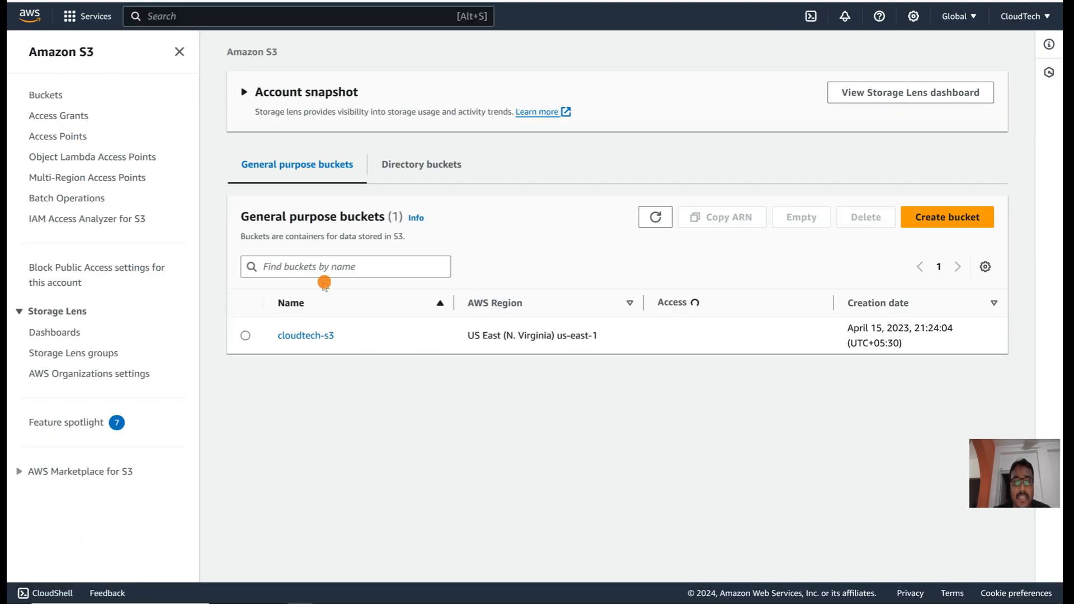
{"action": "left_click", "coordinate": [315, 335]}
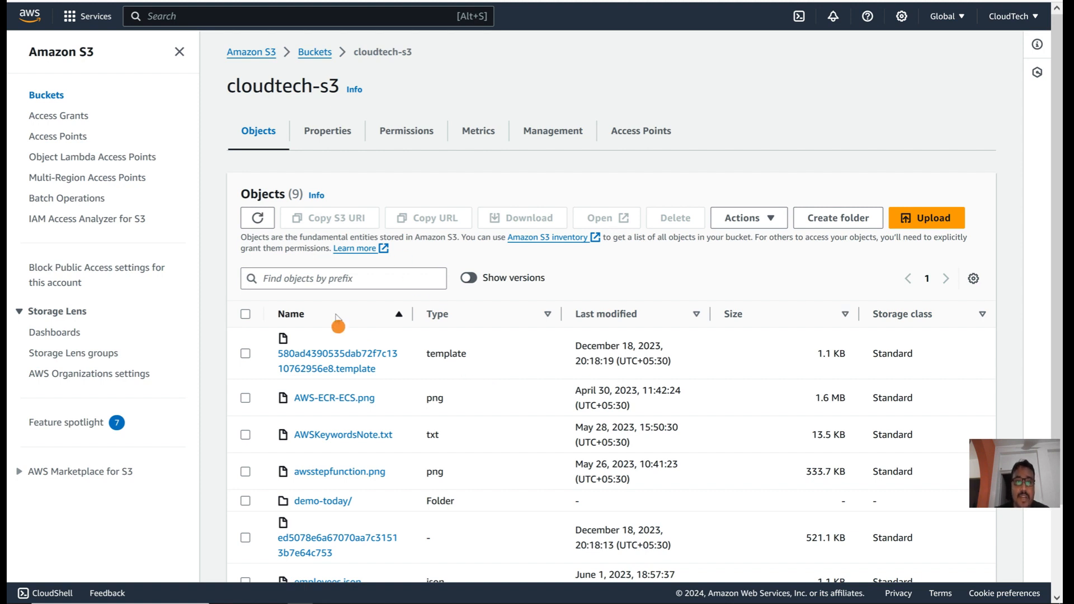
{"action": "left_click", "coordinate": [333, 140]}
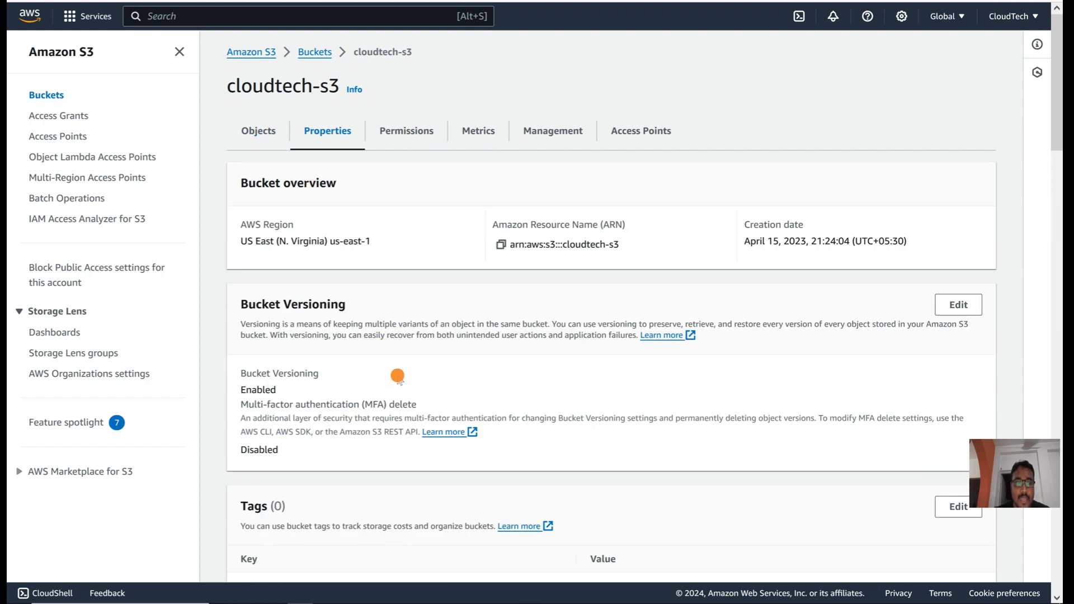
{"action": "scroll", "coordinate": [397, 375], "scroll_direction": "down", "scroll_amount": 3}
{"action": "scroll", "coordinate": [398, 376], "scroll_direction": "down", "scroll_amount": 15}
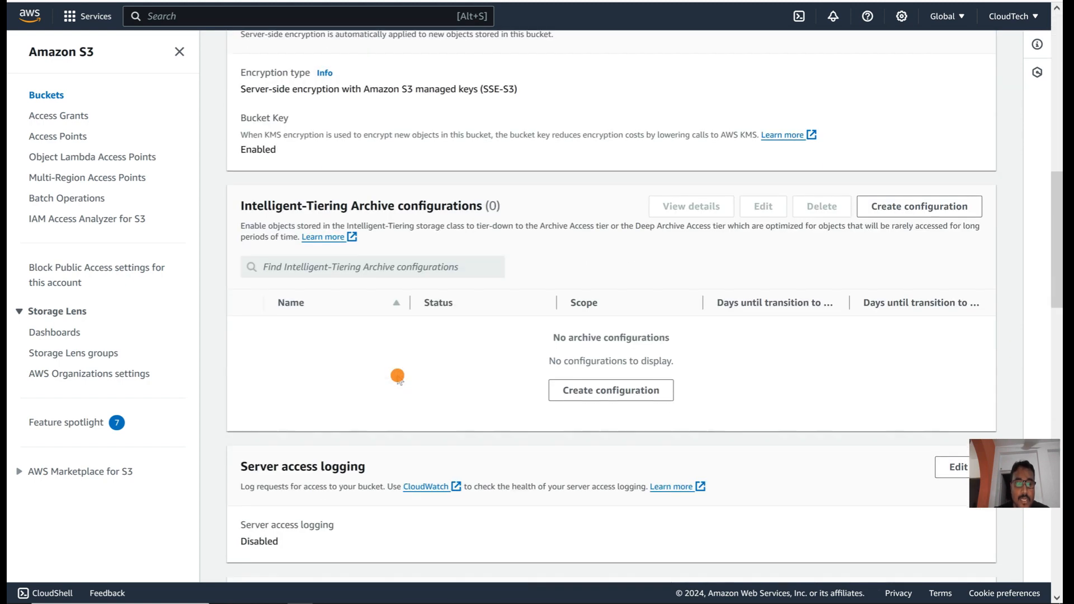
{"action": "scroll", "coordinate": [397, 376], "scroll_direction": "down", "scroll_amount": 6}
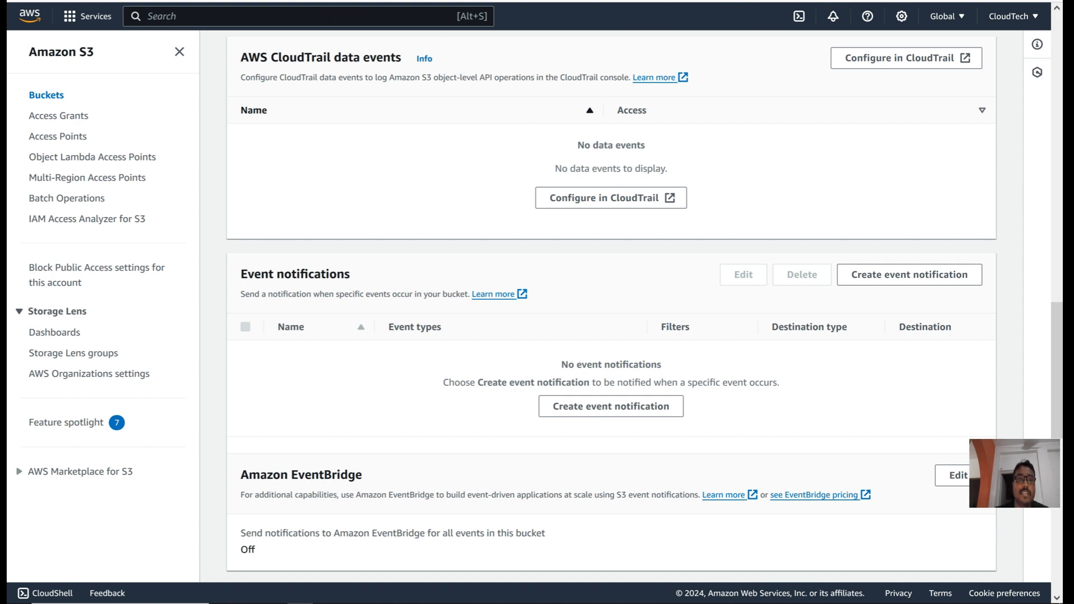
{"action": "left_click", "coordinate": [347, 1]}
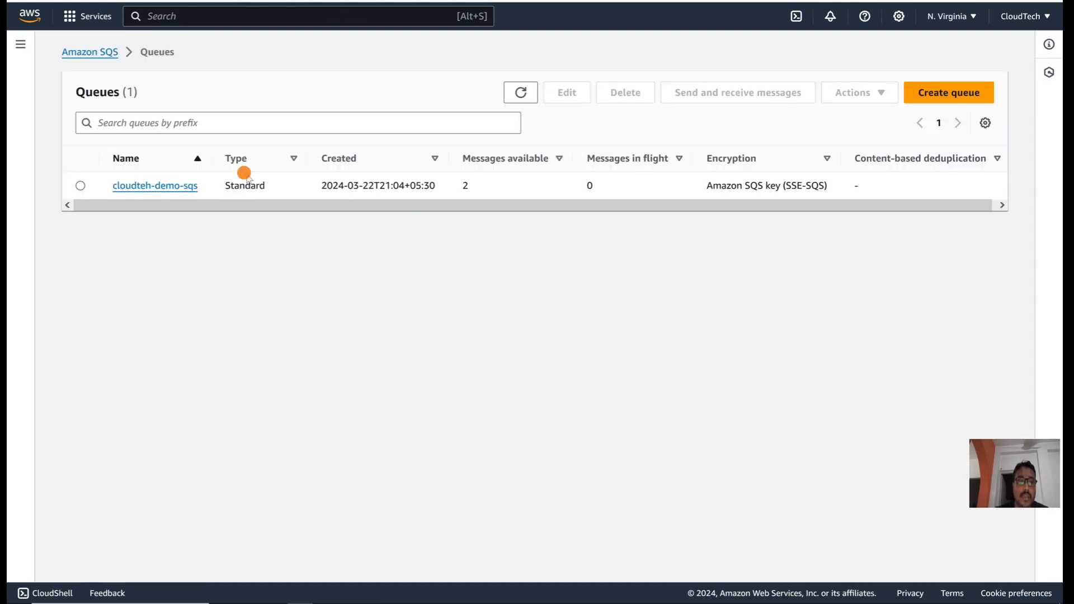
Step: View cloudteh-demo-sqs's Access policy JSON, which grants SQS:* only to the owner account
{"action": "left_click", "coordinate": [180, 185]}
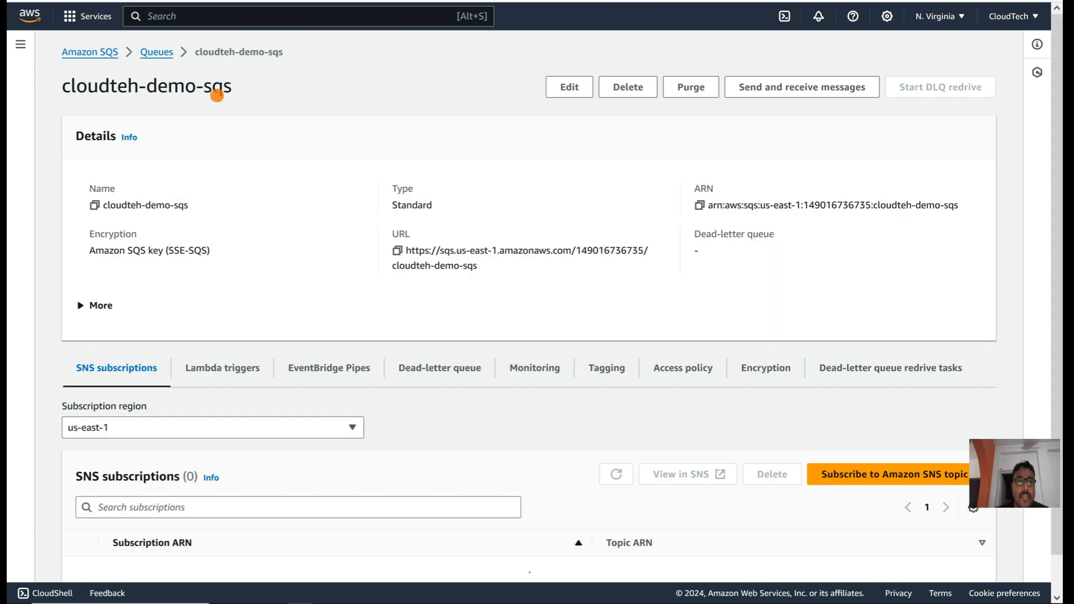
{"action": "scroll", "coordinate": [324, 331], "scroll_direction": "down", "scroll_amount": 2}
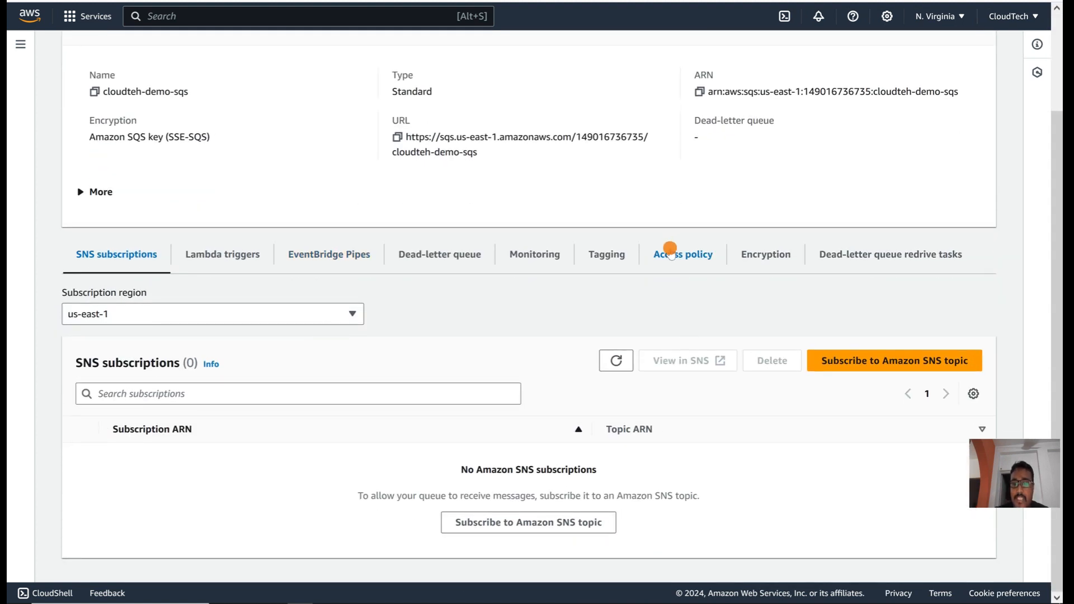
{"action": "left_click", "coordinate": [670, 251]}
{"action": "scroll", "coordinate": [309, 432], "scroll_direction": "down", "scroll_amount": 2}
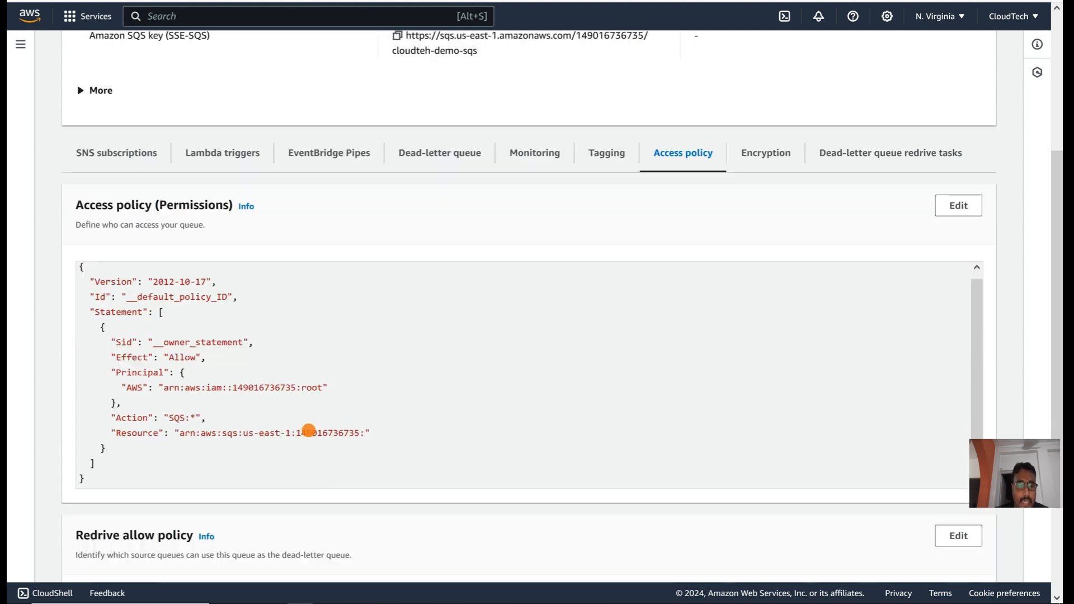
{"action": "scroll", "coordinate": [308, 431], "scroll_direction": "down", "scroll_amount": 2}
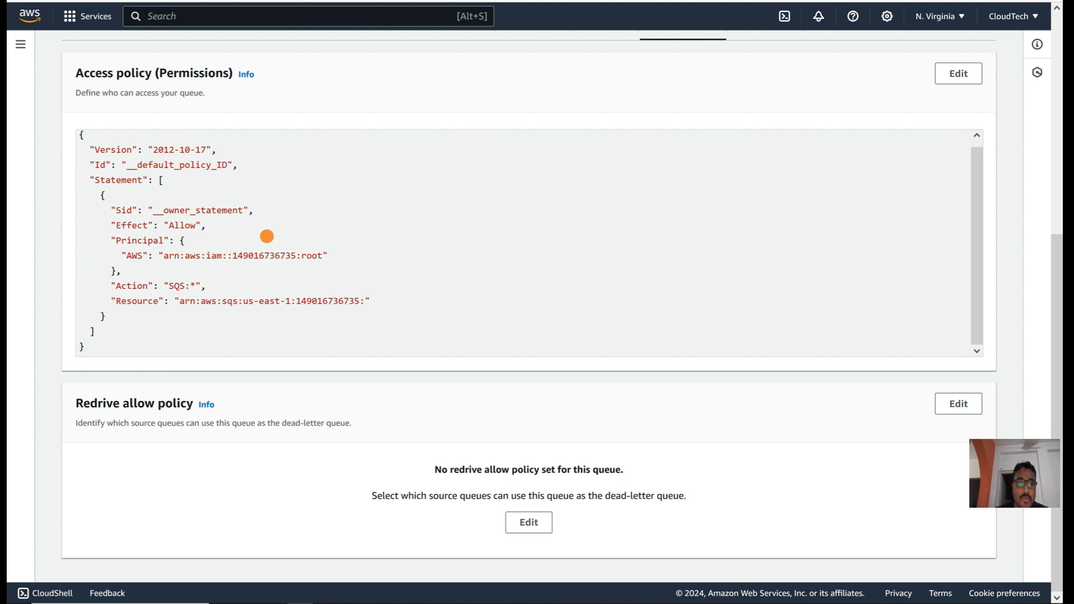
{"action": "scroll", "coordinate": [236, 262], "scroll_direction": "up", "scroll_amount": 2}
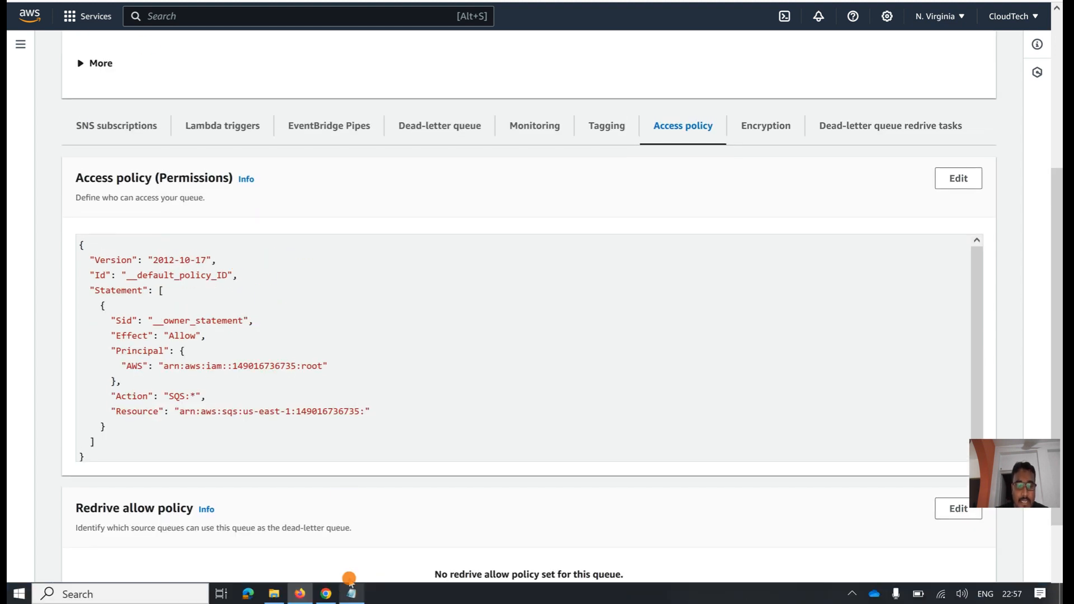
Step: Review the drafted SNS and SQS policies in Notepad, then the S3 docs' example SNS policy
{"action": "left_click", "coordinate": [352, 594]}
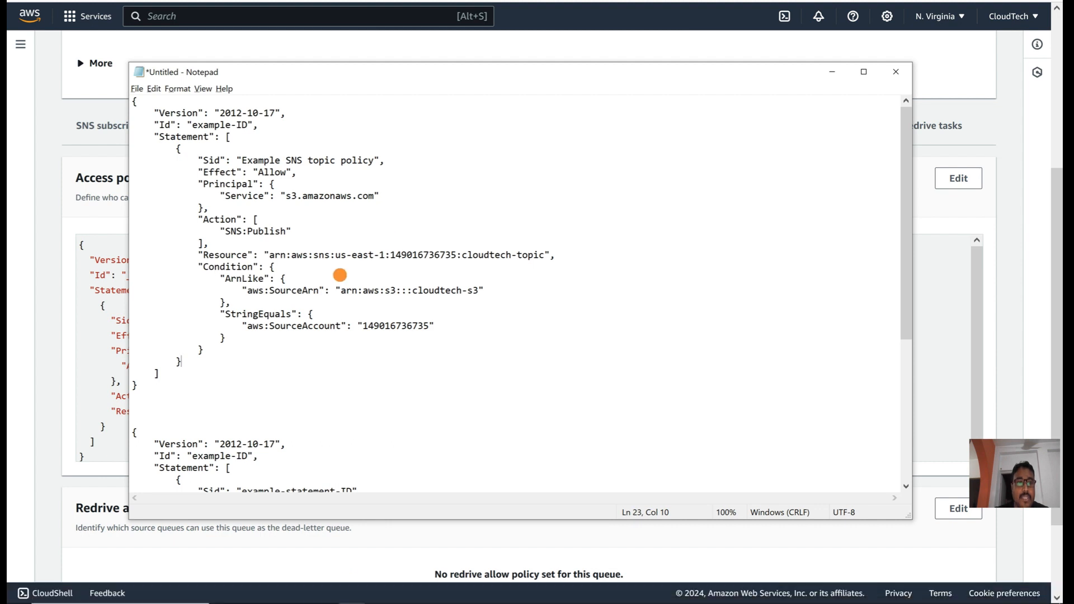
{"action": "scroll", "coordinate": [307, 420], "scroll_direction": "down", "scroll_amount": 6}
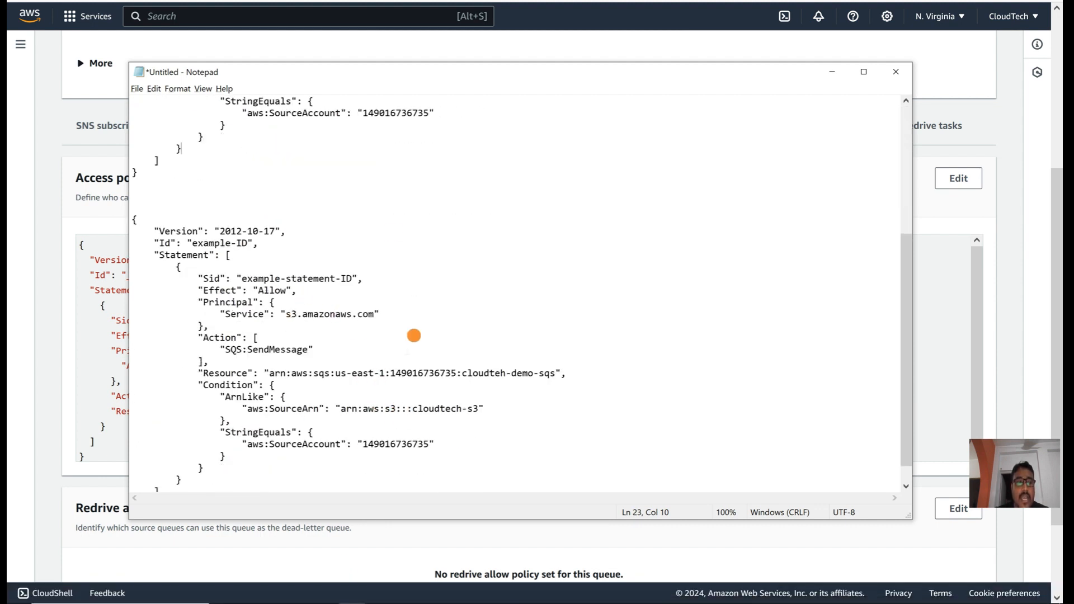
{"action": "key", "text": "alt+Tab"}
{"action": "scroll", "coordinate": [403, 91], "scroll_direction": "up", "scroll_amount": 8}
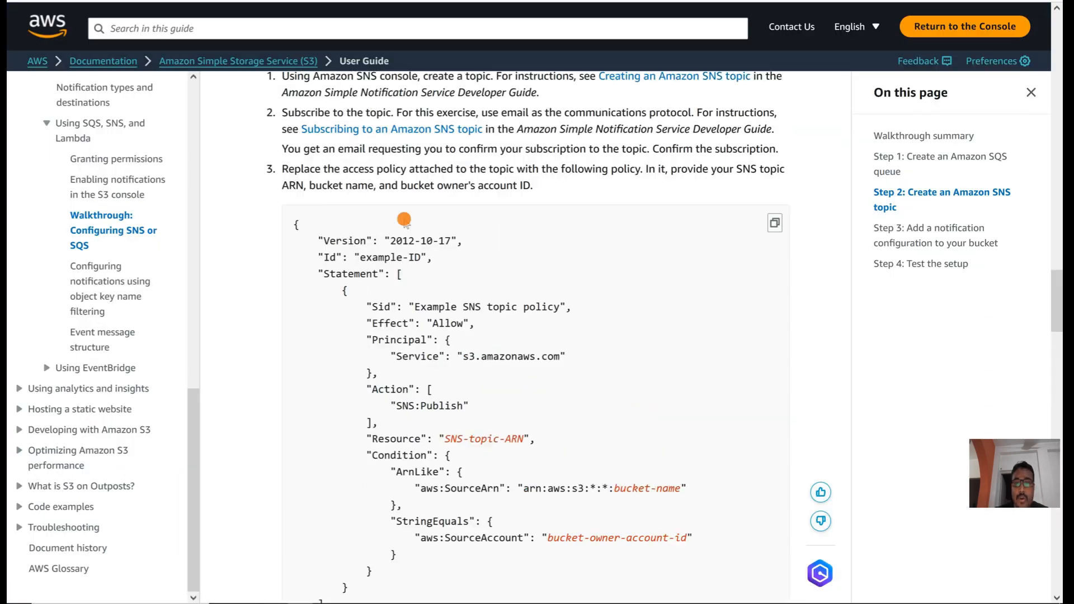
{"action": "scroll", "coordinate": [404, 219], "scroll_direction": "down", "scroll_amount": 10}
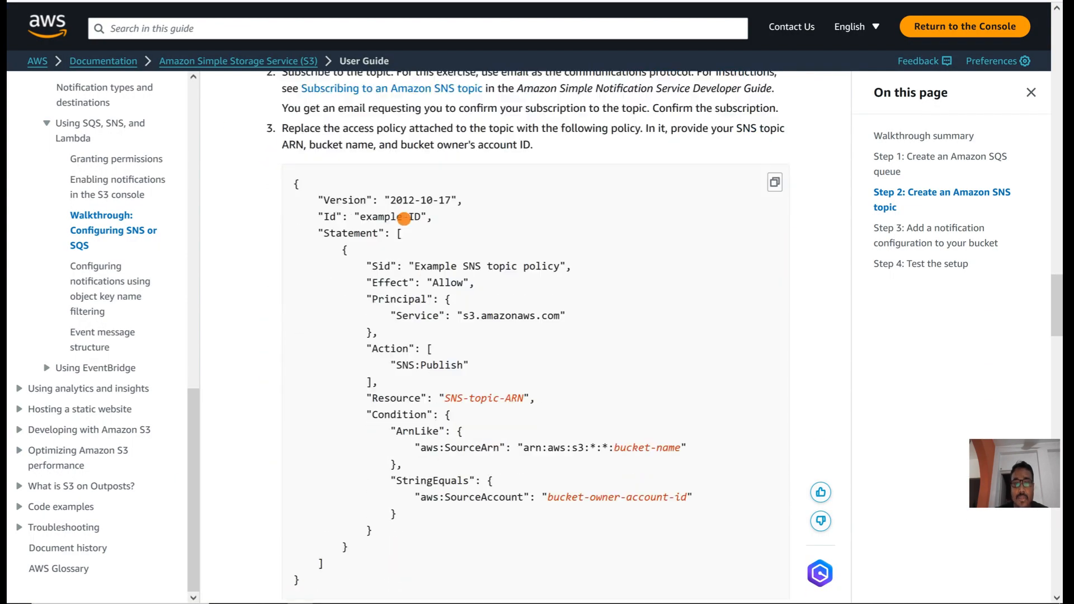
{"action": "scroll", "coordinate": [404, 218], "scroll_direction": "up", "scroll_amount": 3}
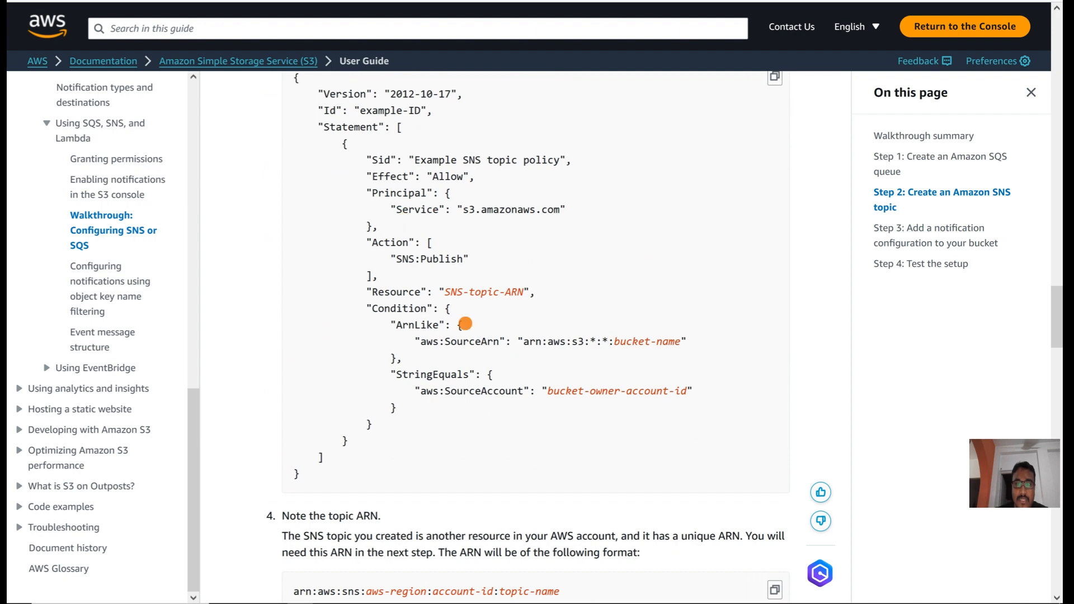
{"action": "scroll", "coordinate": [488, 317], "scroll_direction": "up", "scroll_amount": 15}
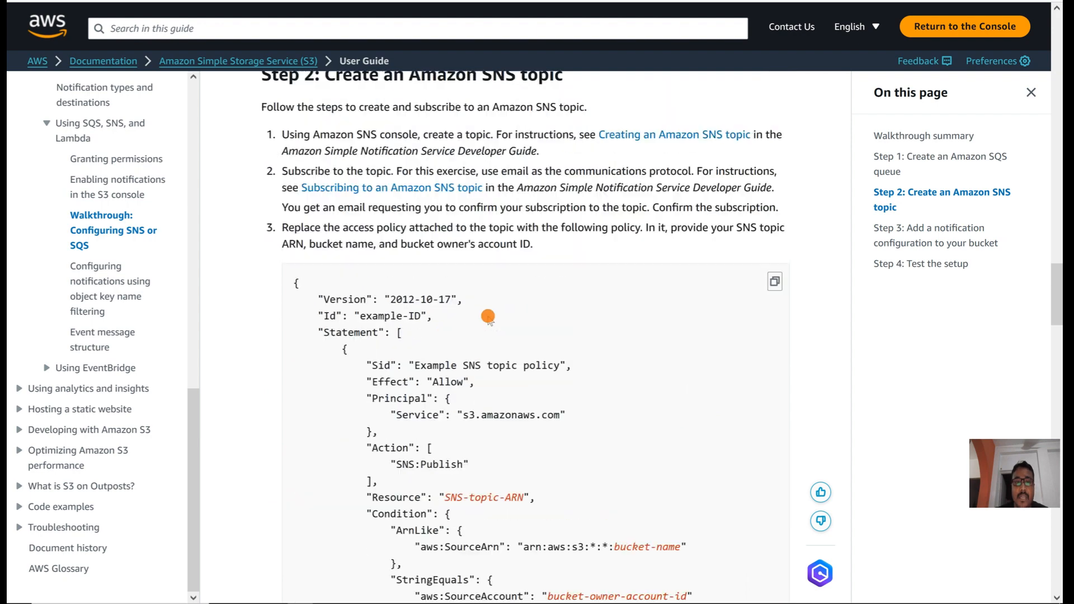
{"action": "scroll", "coordinate": [488, 317], "scroll_direction": "up", "scroll_amount": 15}
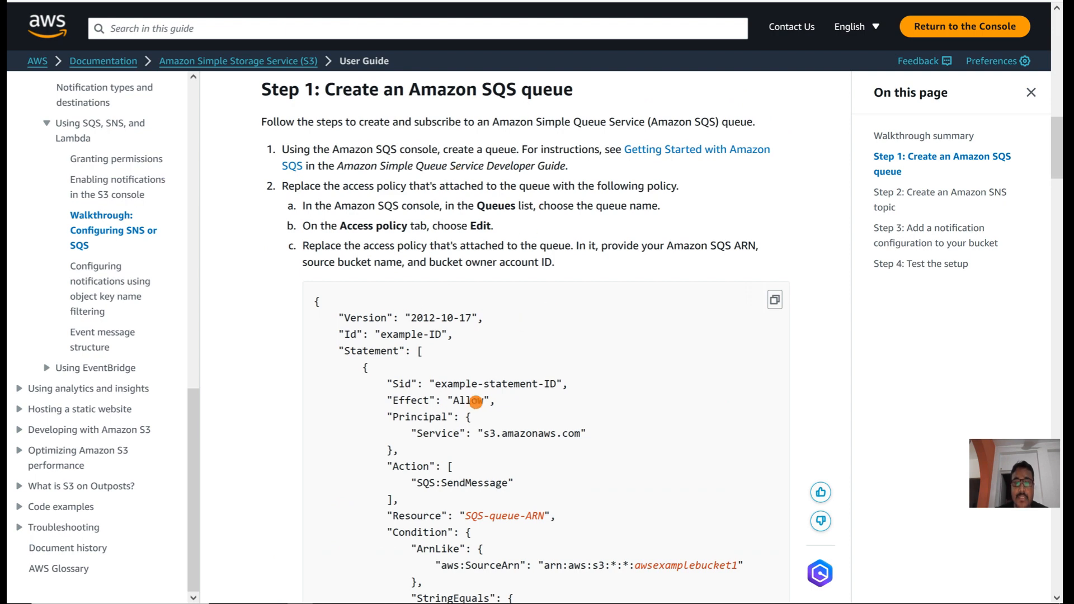
{"action": "scroll", "coordinate": [484, 379], "scroll_direction": "down", "scroll_amount": 6}
{"action": "scroll", "coordinate": [483, 382], "scroll_direction": "down", "scroll_amount": 2}
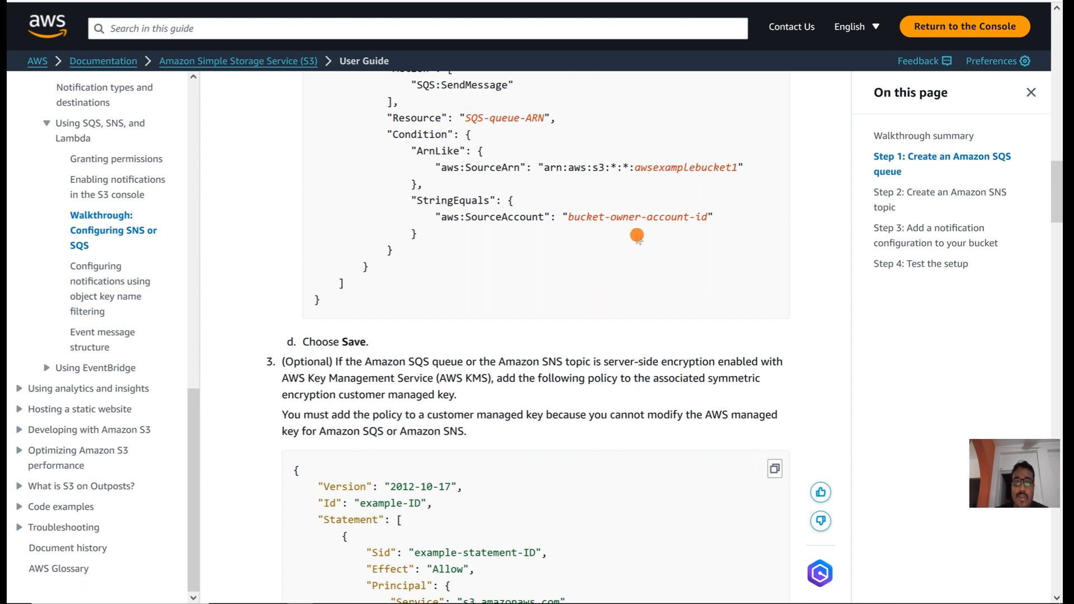
{"action": "mouse_move", "coordinate": [302, 601]}
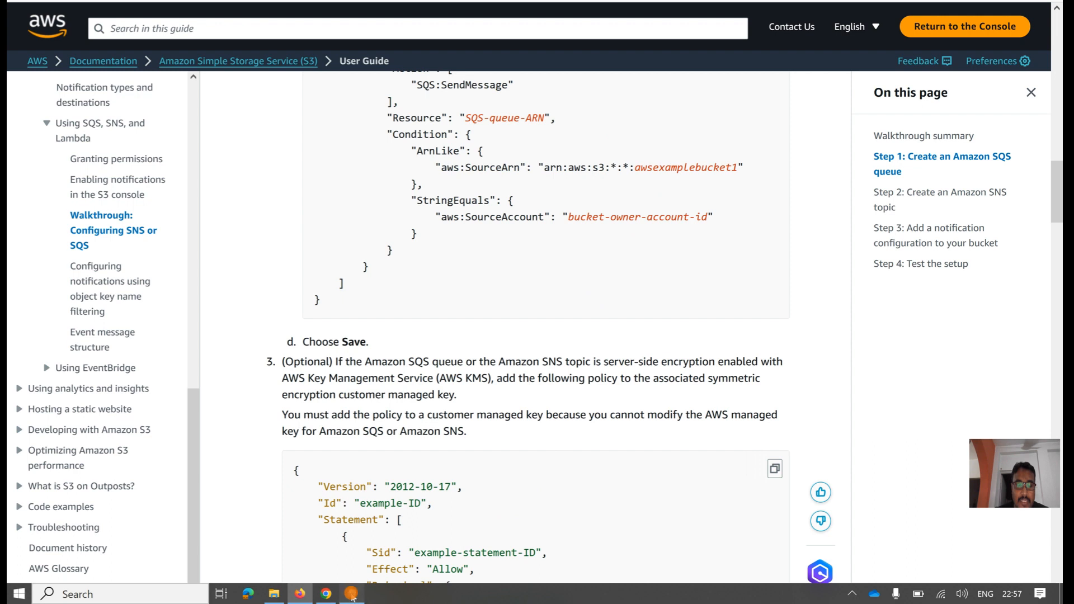
Step: Compare the account ID in the SQS policy draft with the console account's ID
{"action": "left_click", "coordinate": [351, 594]}
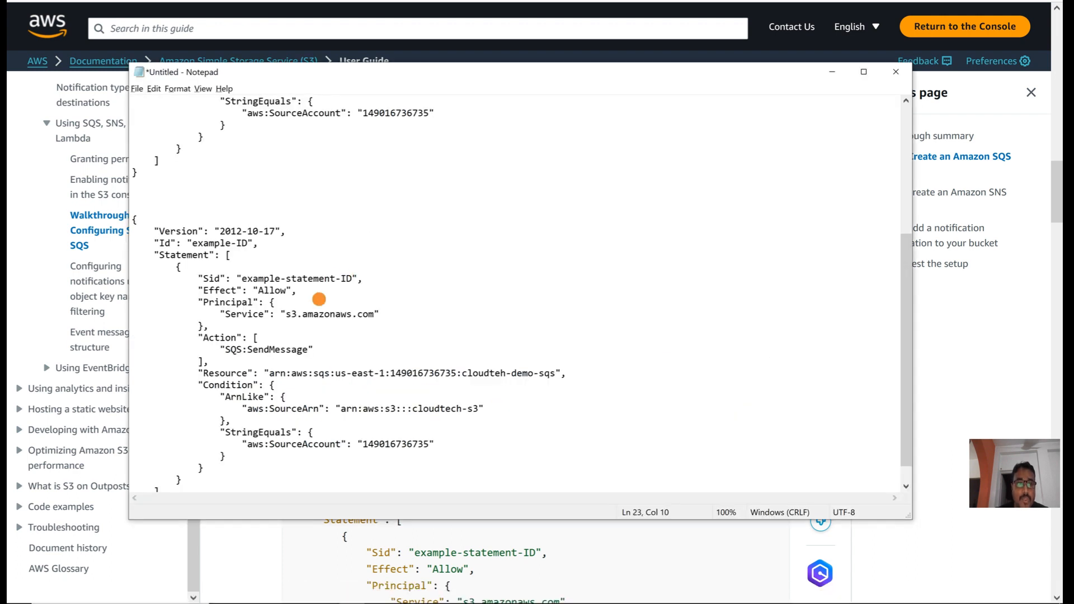
{"action": "scroll", "coordinate": [319, 298], "scroll_direction": "down", "scroll_amount": 1}
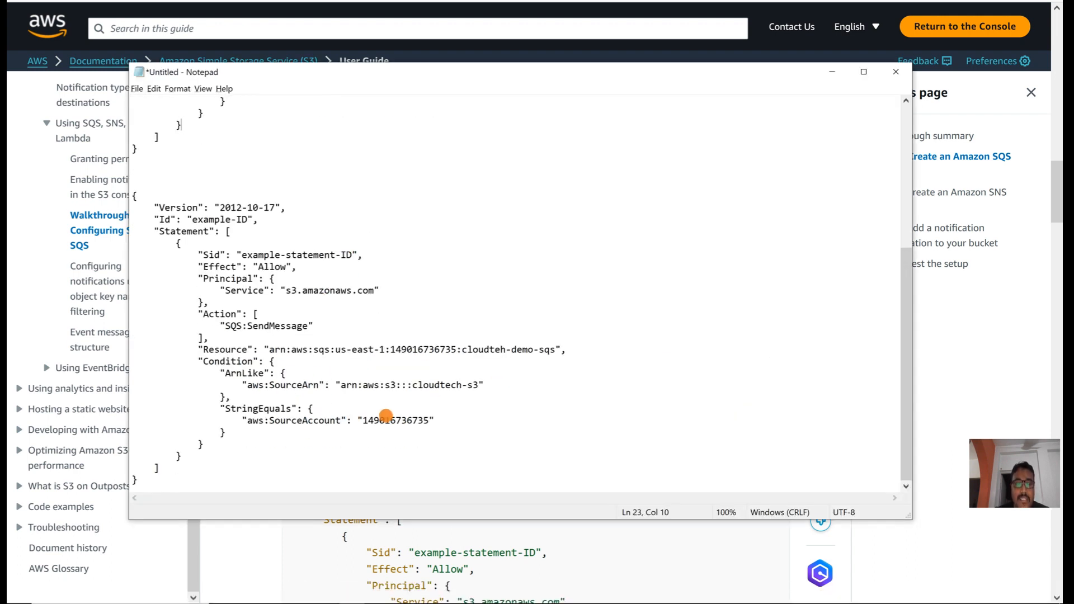
{"action": "double_click", "coordinate": [384, 423]}
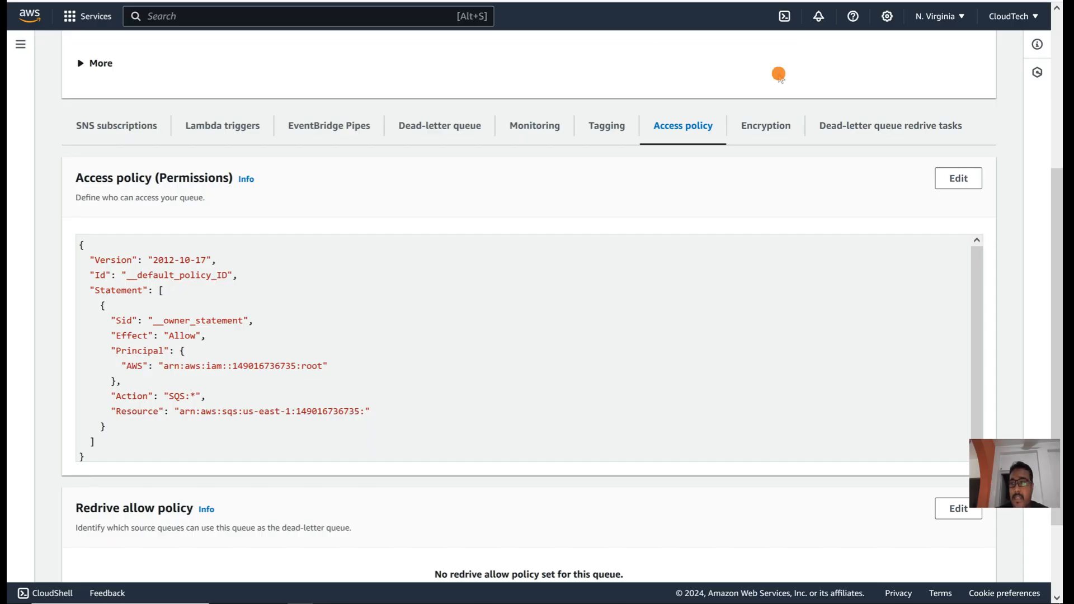
{"action": "left_click", "coordinate": [1028, 15]}
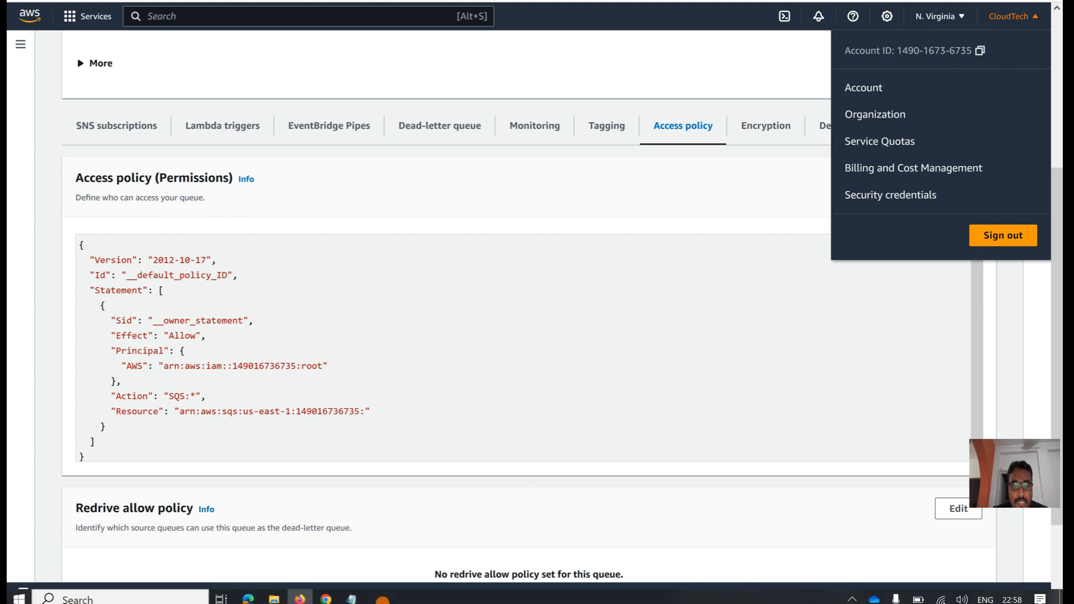
Step: Select the whole SQS queue policy block in Notepad and go back to the browser
{"action": "left_click", "coordinate": [356, 595]}
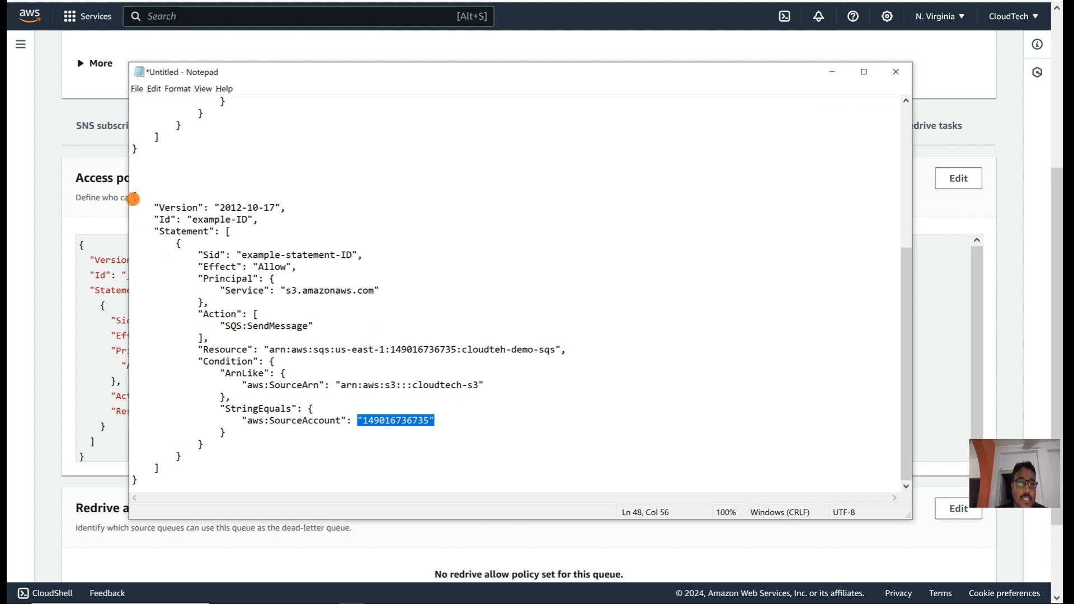
{"action": "left_click_drag", "start_coordinate": [133, 198], "coordinate": [174, 473]}
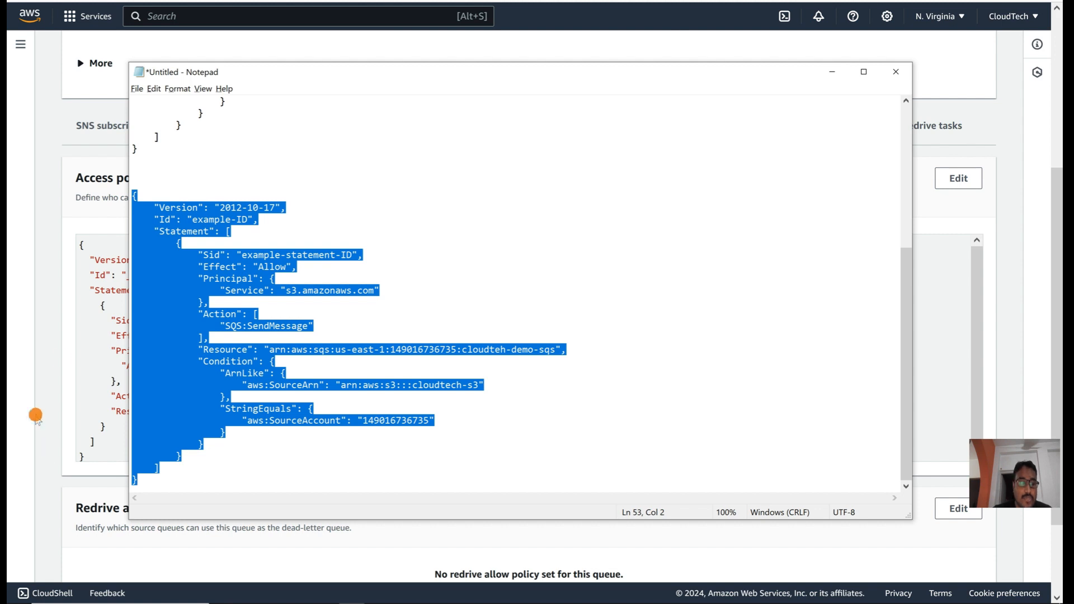
{"action": "left_click", "coordinate": [89, 334]}
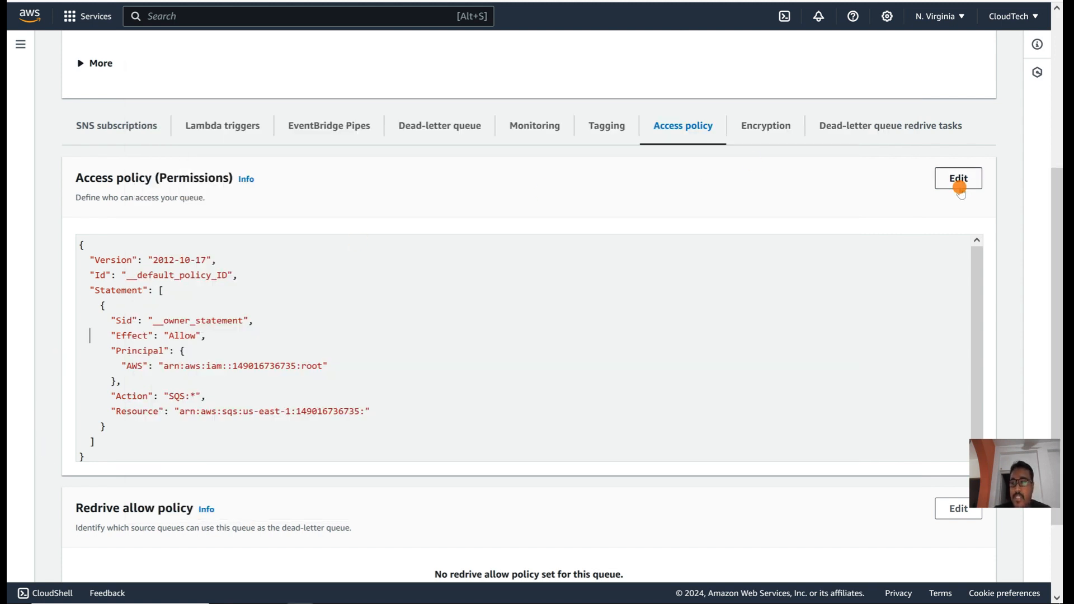
Step: Replace cloudteh-demo-sqs's access policy with the S3 SendMessage policy and save it
{"action": "left_click", "coordinate": [959, 179]}
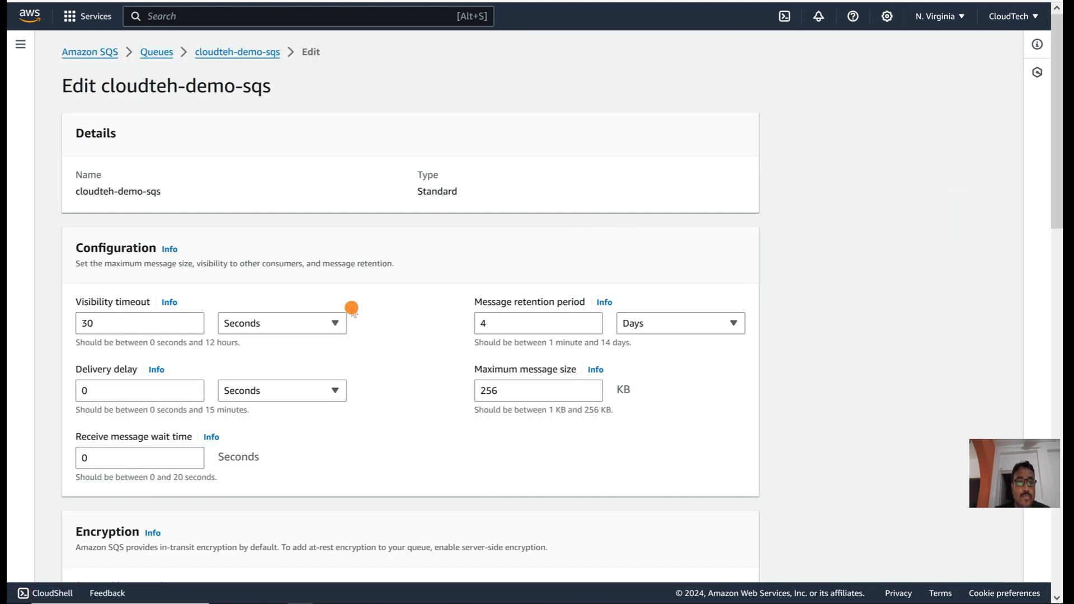
{"action": "scroll", "coordinate": [347, 355], "scroll_direction": "down", "scroll_amount": 8}
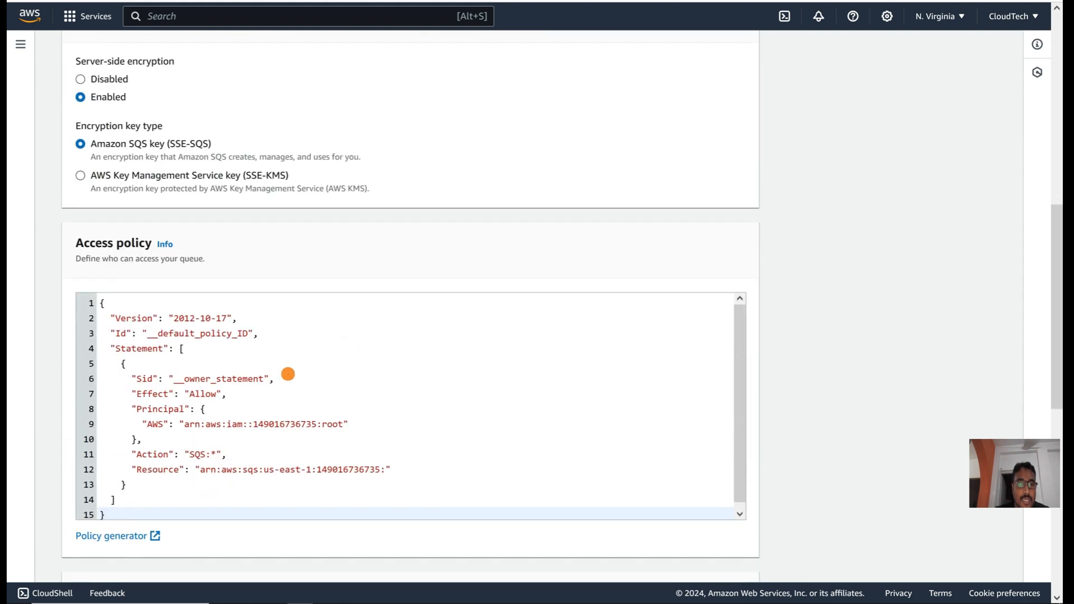
{"action": "left_click", "coordinate": [286, 372]}
{"action": "key", "text": "ctrl+a"}
{"action": "scroll", "coordinate": [287, 372], "scroll_direction": "down", "scroll_amount": 3}
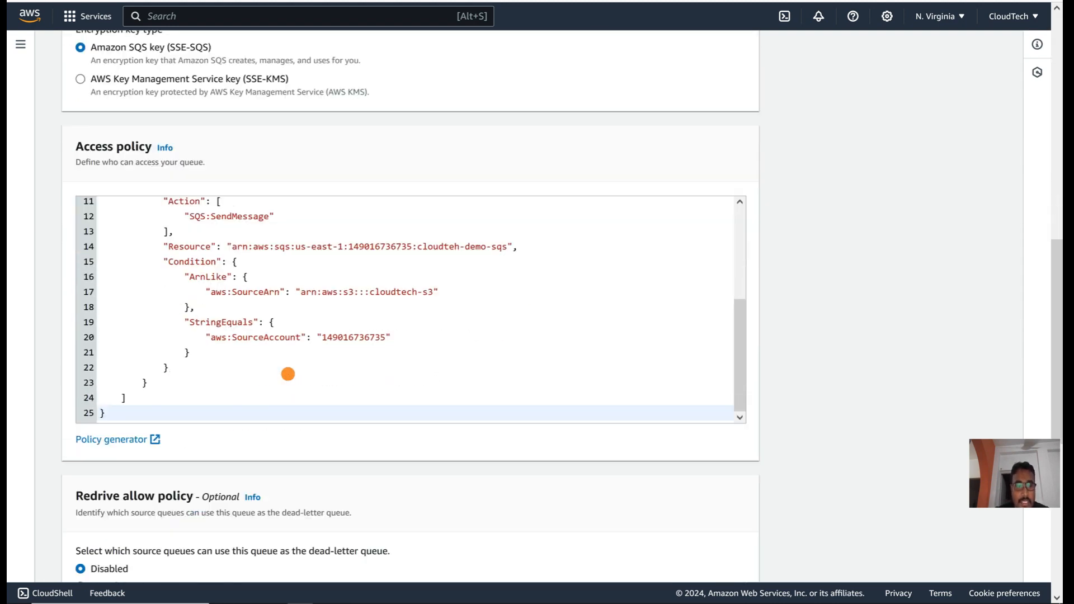
{"action": "scroll", "coordinate": [568, 363], "scroll_direction": "down", "scroll_amount": 7}
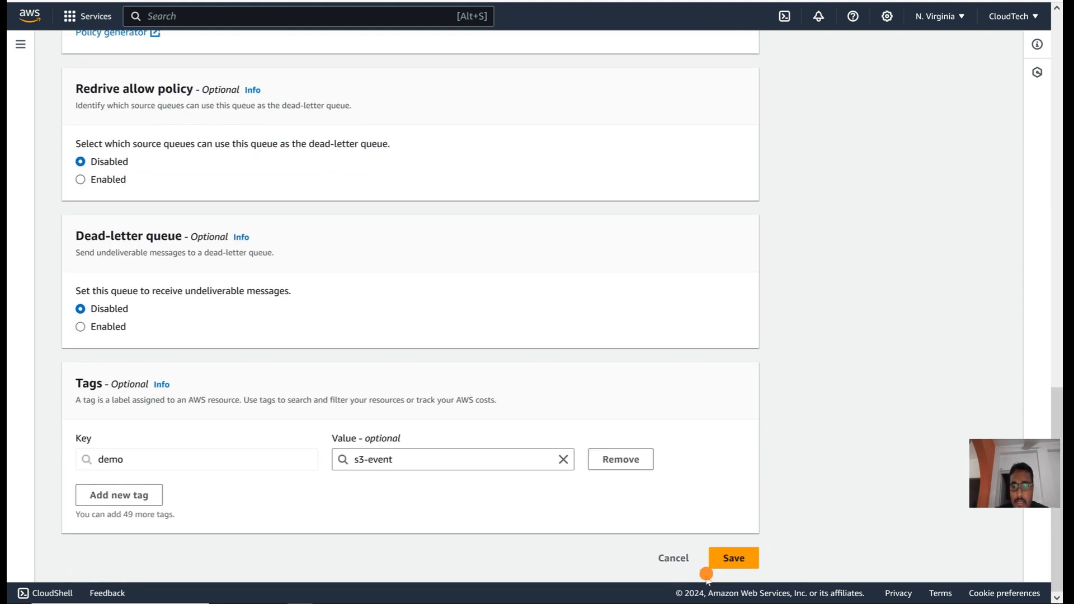
{"action": "left_click", "coordinate": [733, 559]}
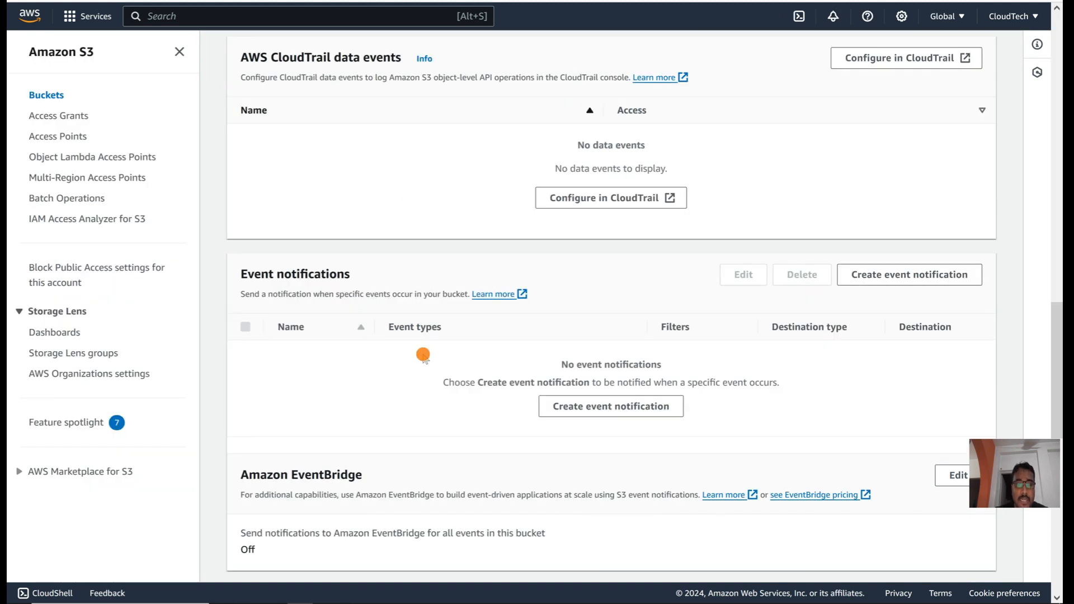
{"action": "scroll", "coordinate": [422, 358], "scroll_direction": "down", "scroll_amount": 2}
{"action": "left_click", "coordinate": [594, 332]}
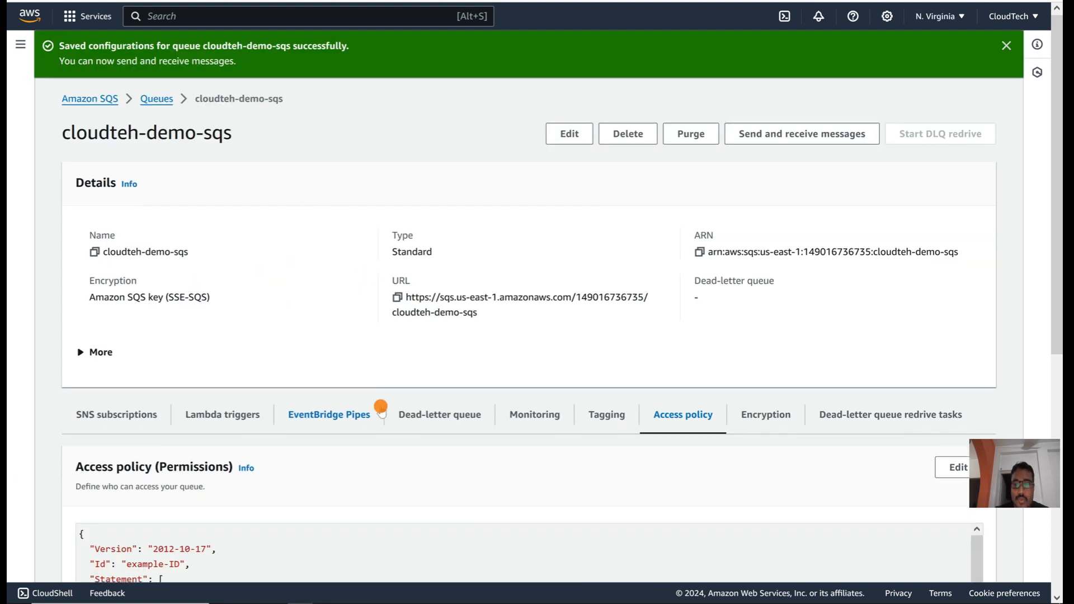
Step: Poll the cloudteh-demo-sqs queue, retrieving its 2 waiting messages
{"action": "left_click", "coordinate": [772, 95]}
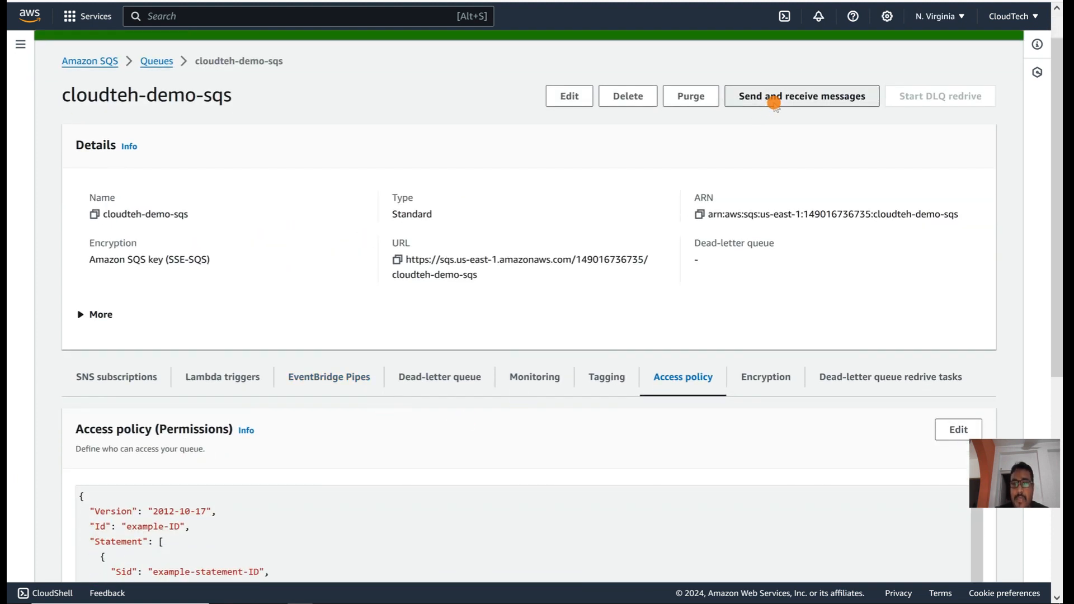
{"action": "scroll", "coordinate": [522, 320], "scroll_direction": "down", "scroll_amount": 3}
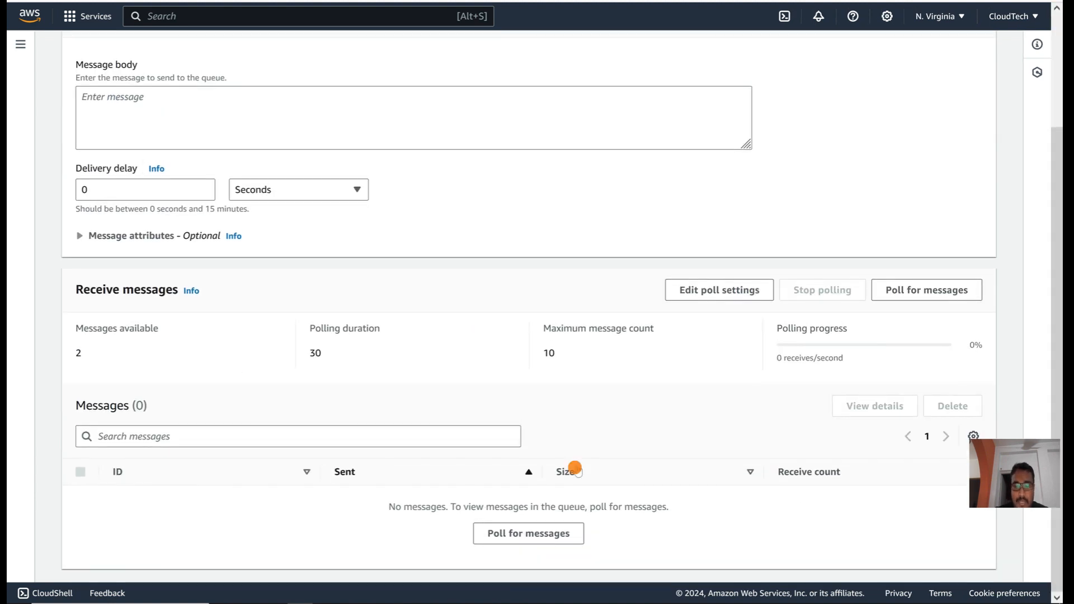
{"action": "left_click", "coordinate": [520, 536]}
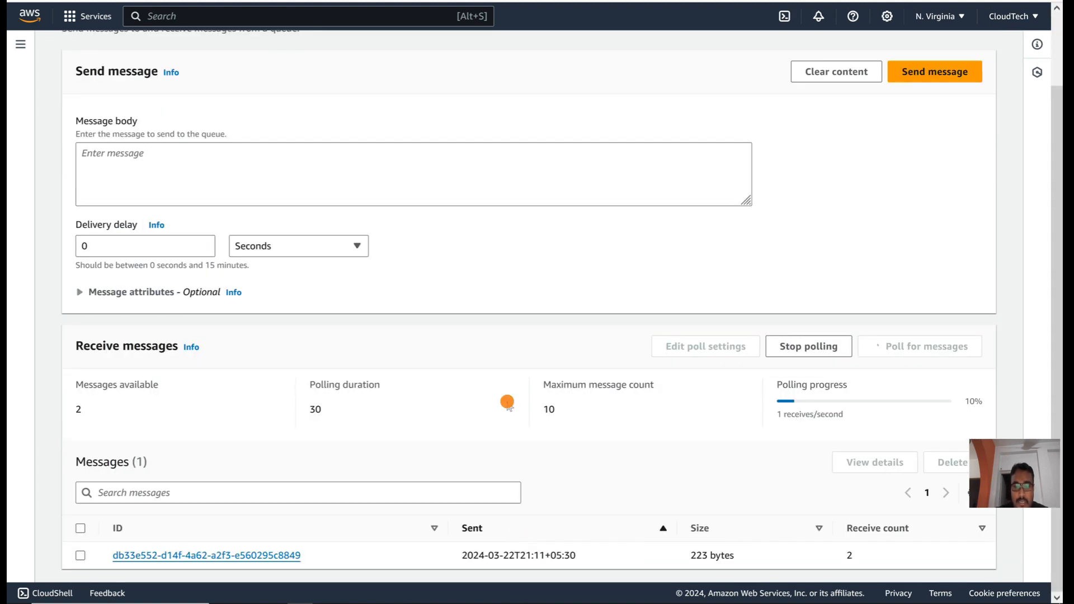
{"action": "scroll", "coordinate": [120, 520], "scroll_direction": "down", "scroll_amount": 1}
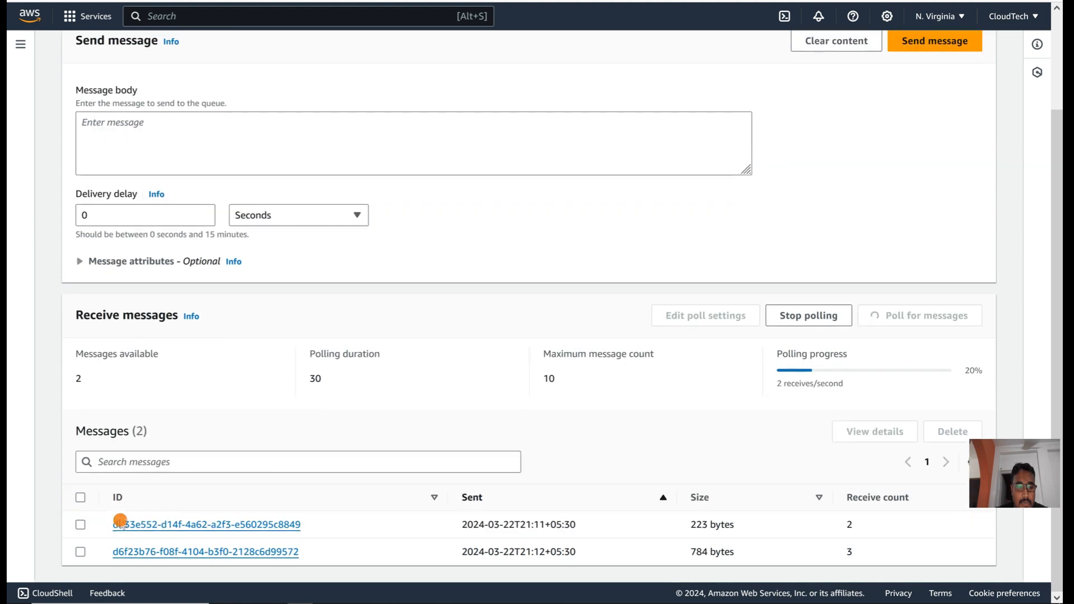
Step: Delete both polled messages and dismiss the deletion notice
{"action": "left_click", "coordinate": [78, 528]}
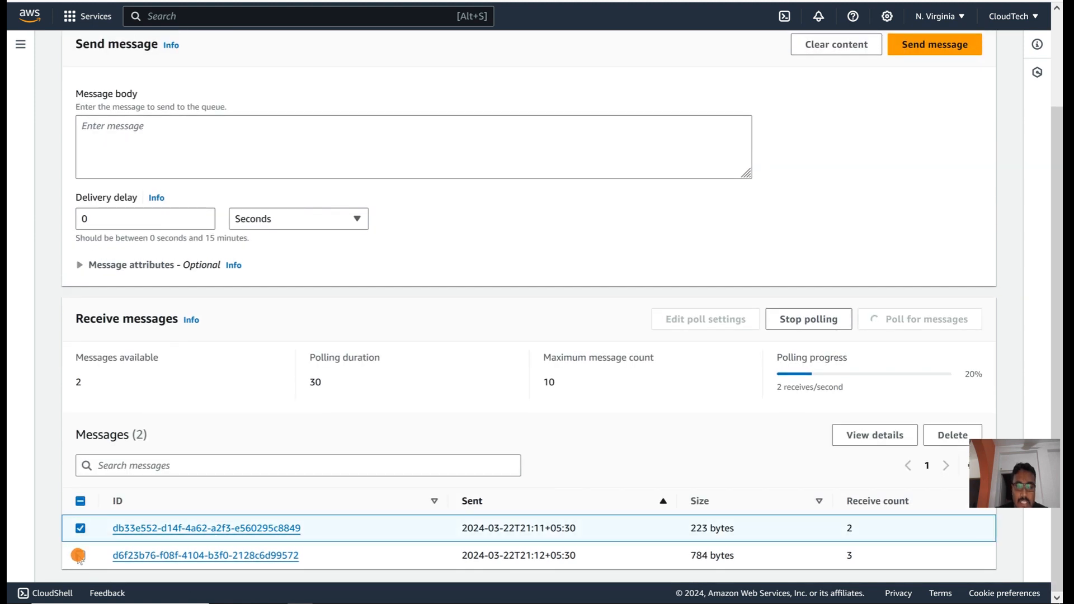
{"action": "left_click", "coordinate": [79, 555]}
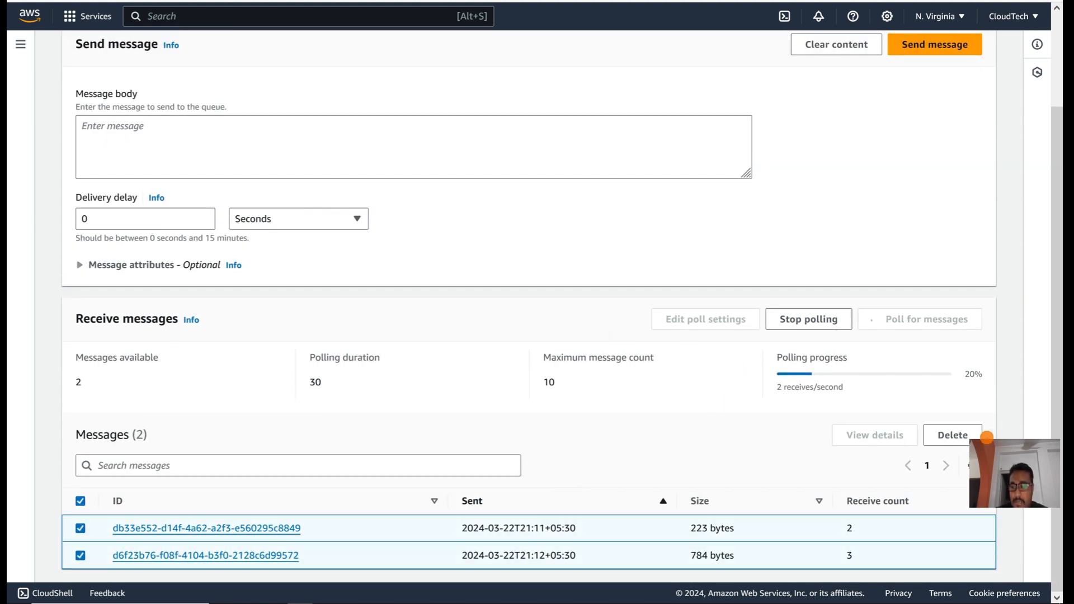
{"action": "left_click", "coordinate": [968, 435]}
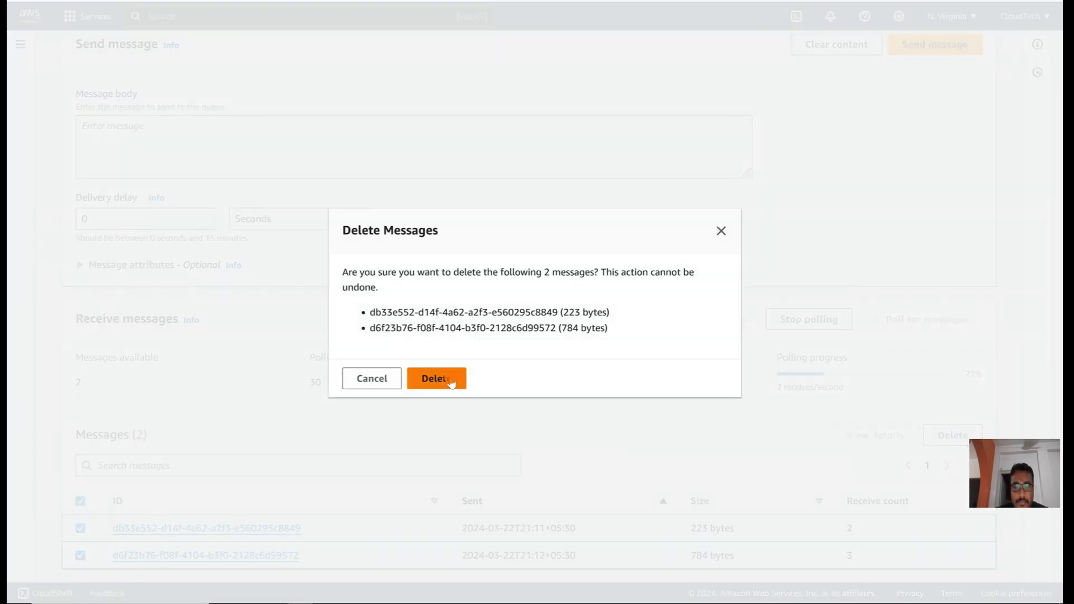
{"action": "left_click", "coordinate": [450, 380]}
{"action": "scroll", "coordinate": [451, 380], "scroll_direction": "down", "scroll_amount": 1}
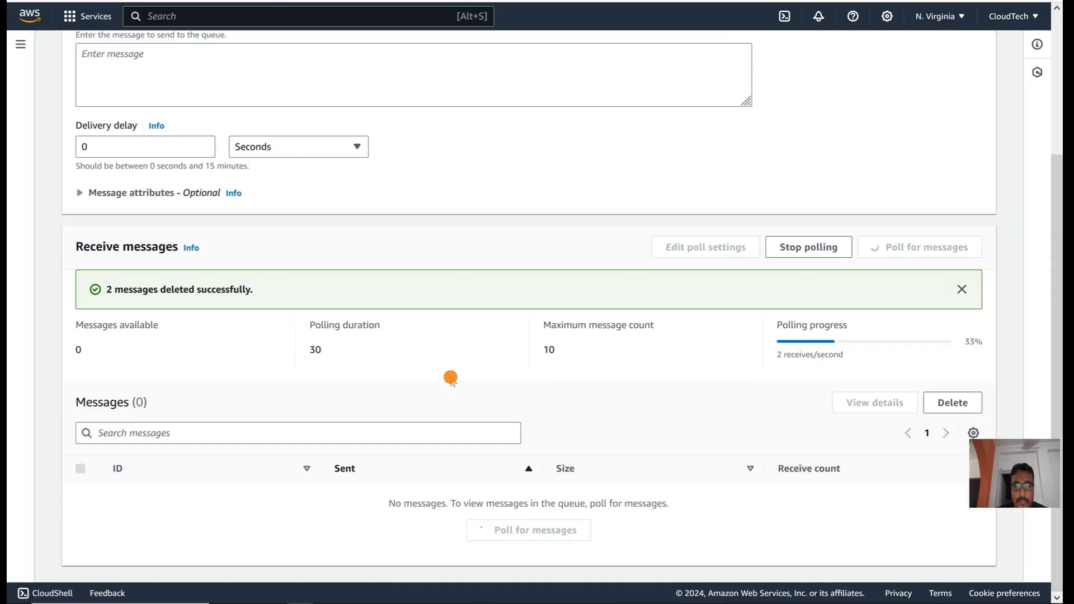
{"action": "left_click", "coordinate": [964, 292]}
{"action": "scroll", "coordinate": [707, 324], "scroll_direction": "up", "scroll_amount": 3}
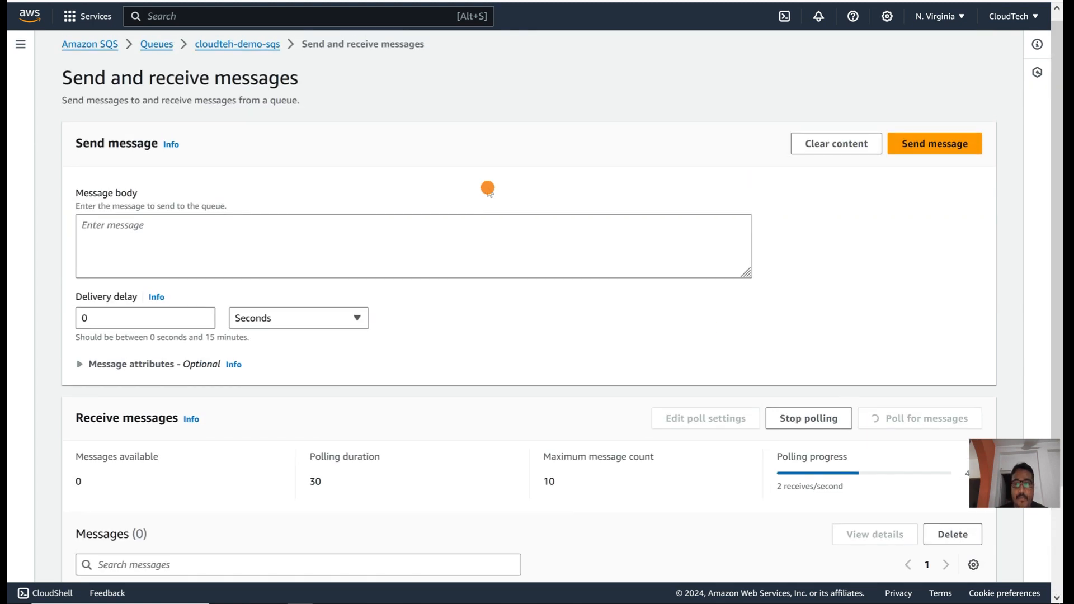
{"action": "scroll", "coordinate": [659, 106], "scroll_direction": "down", "scroll_amount": 2}
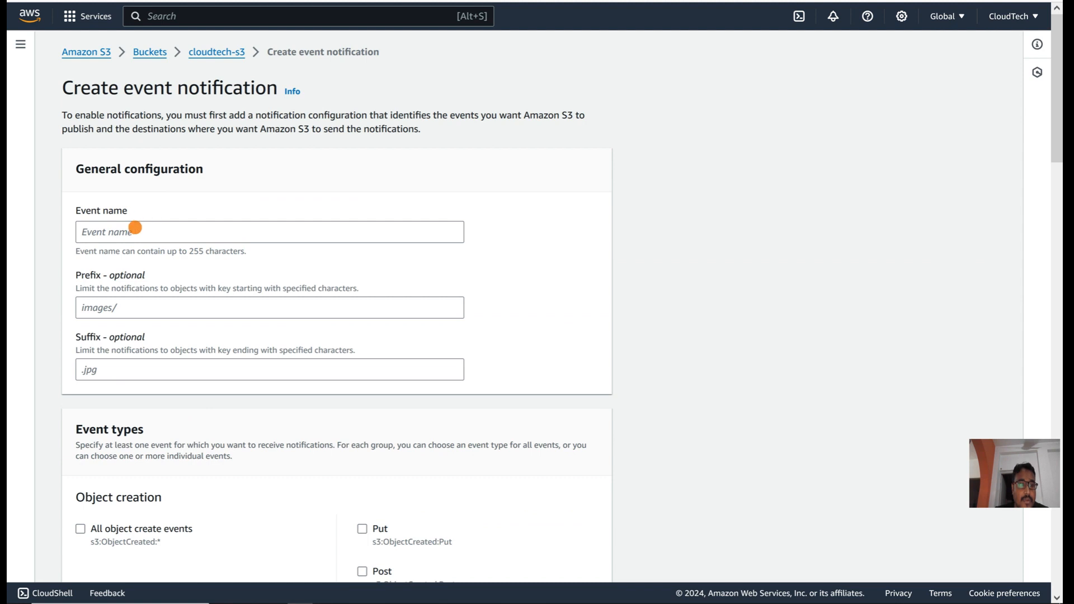
Step: Enter demo-sqs-sns-s3-notification as the event name, leaving Prefix and Suffix blank
{"action": "left_click", "coordinate": [135, 228]}
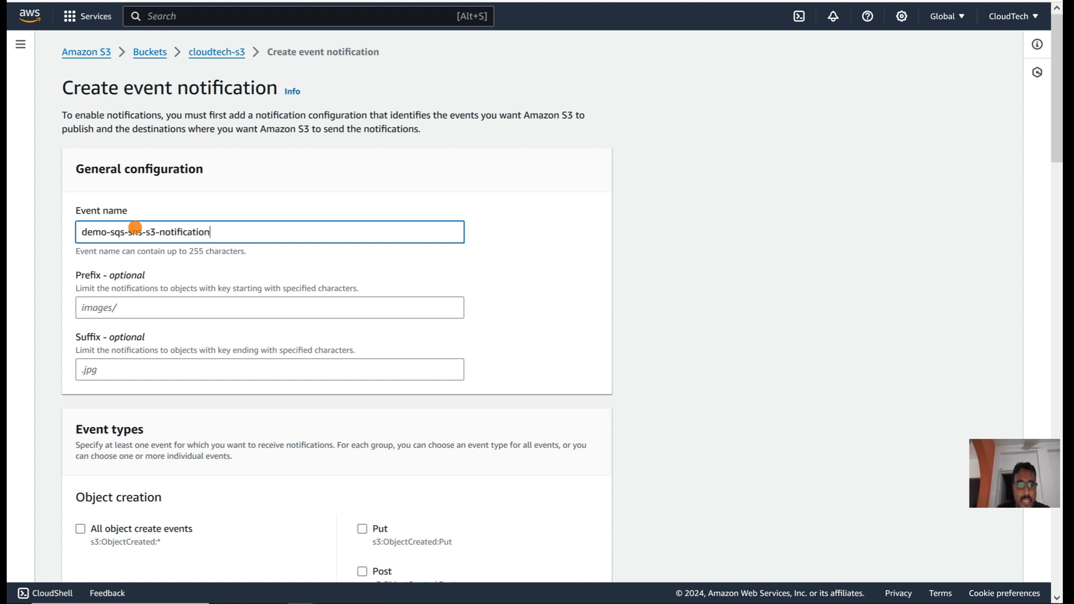
{"action": "left_click", "coordinate": [496, 263]}
{"action": "scroll", "coordinate": [496, 263], "scroll_direction": "down", "scroll_amount": 2}
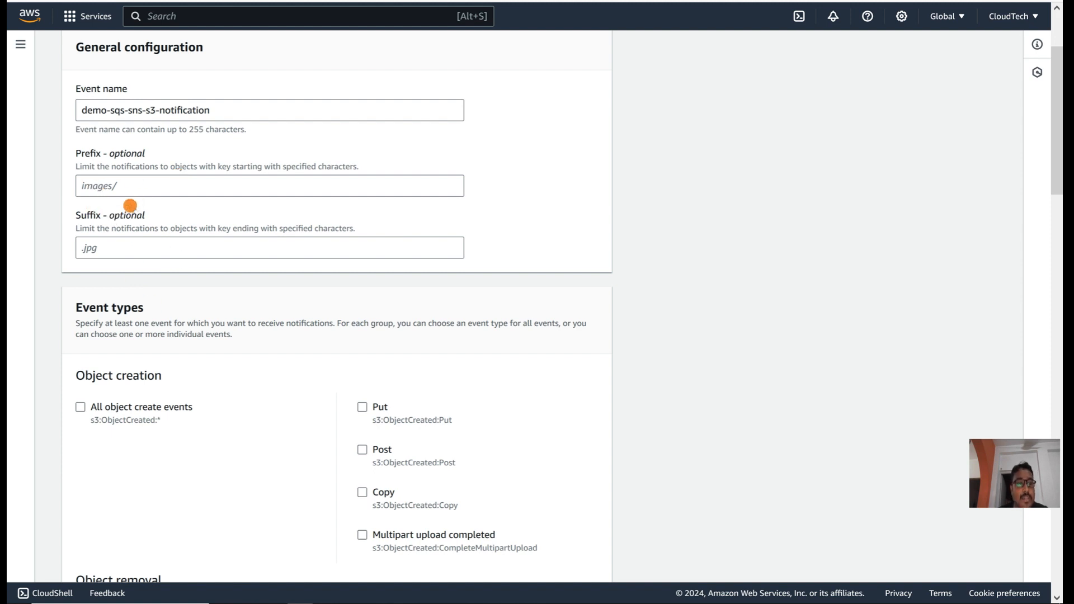
{"action": "left_click", "coordinate": [127, 190]}
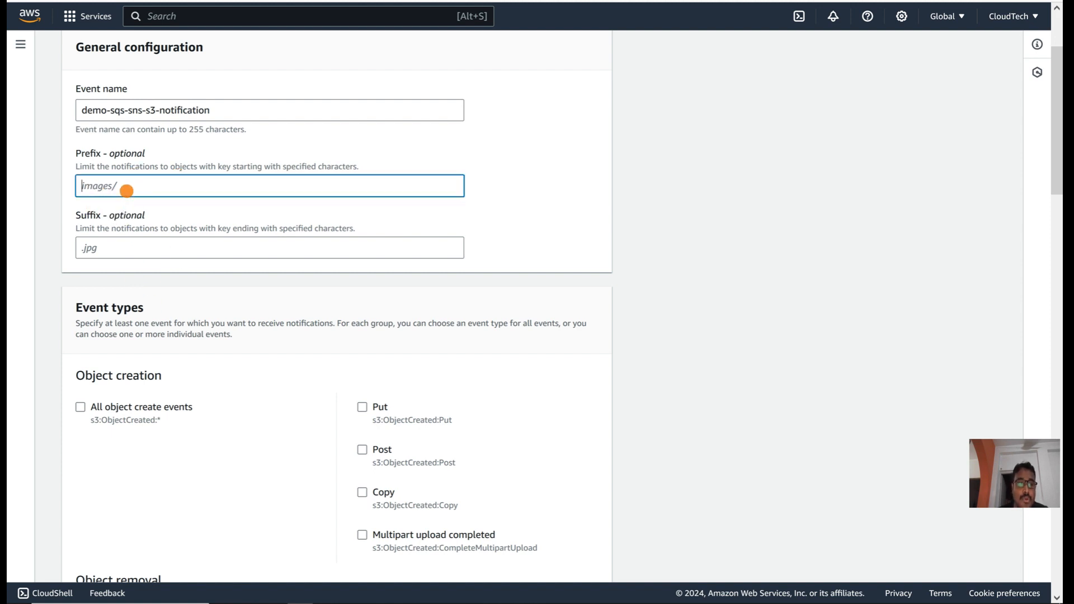
{"action": "left_click", "coordinate": [106, 254]}
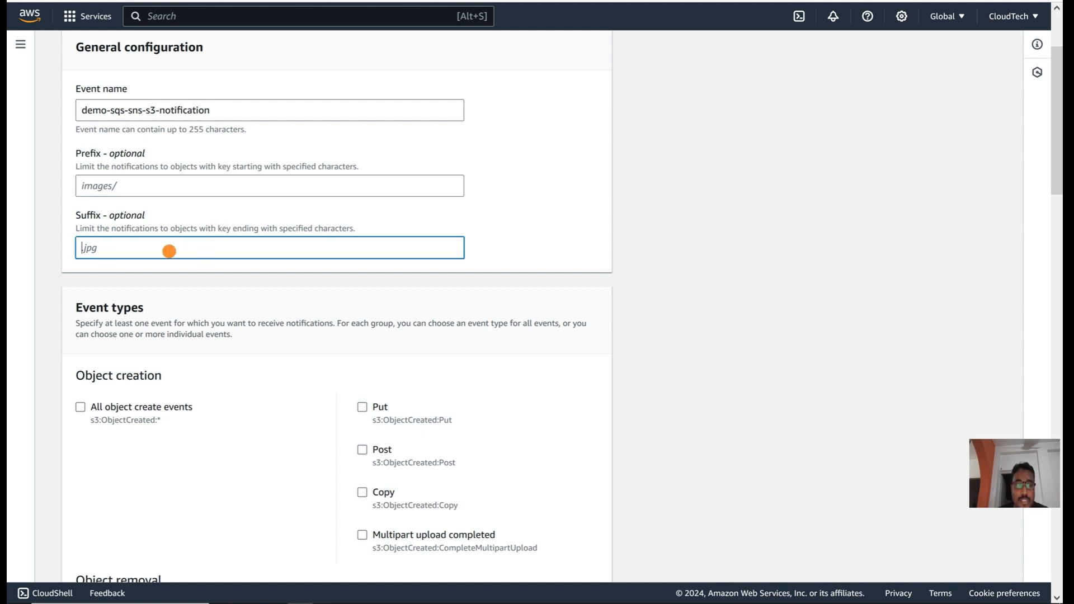
{"action": "left_click", "coordinate": [534, 245]}
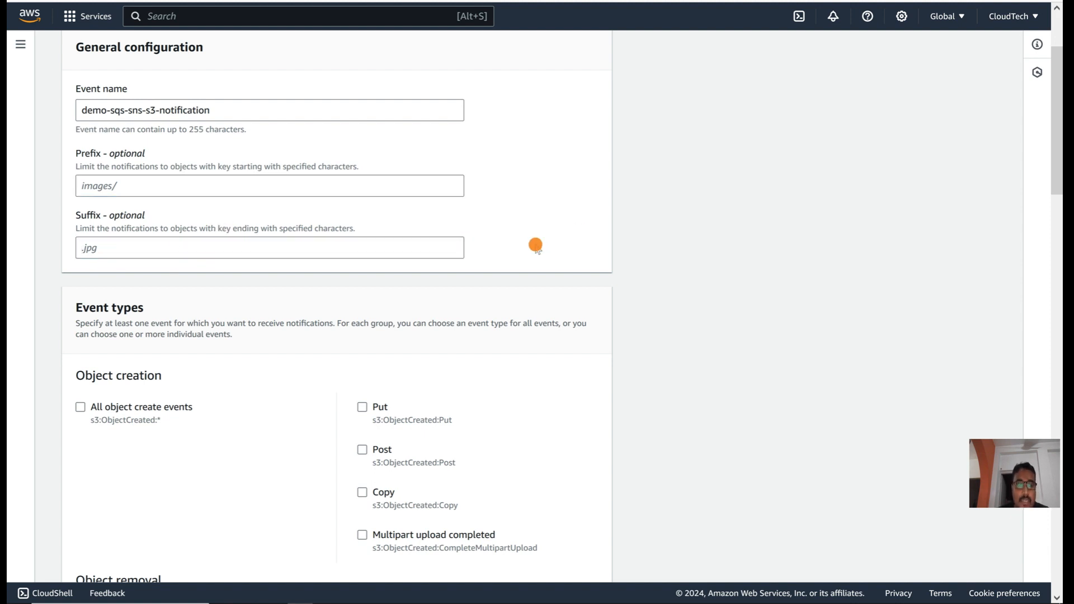
{"action": "scroll", "coordinate": [535, 243], "scroll_direction": "down", "scroll_amount": 3}
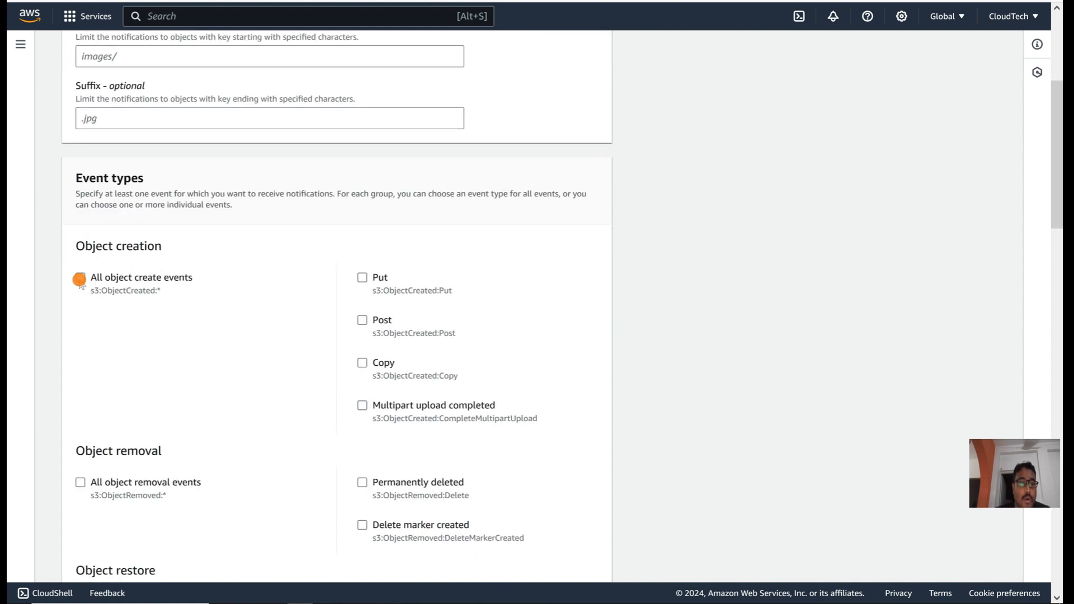
Step: Select the All object create events and All object removal events types
{"action": "left_click", "coordinate": [79, 278]}
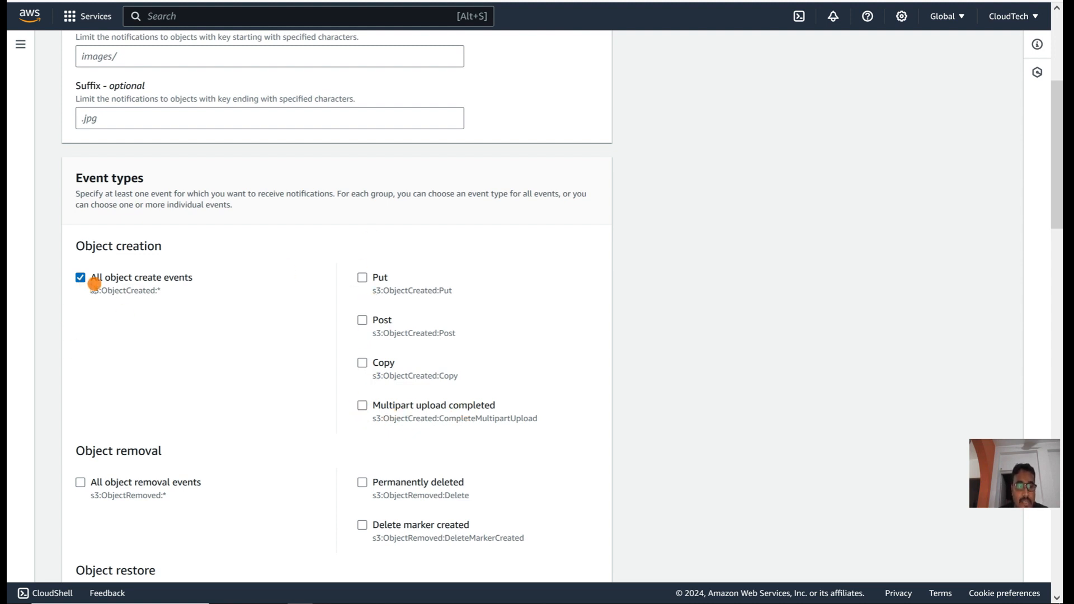
{"action": "scroll", "coordinate": [207, 361], "scroll_direction": "down", "scroll_amount": 3}
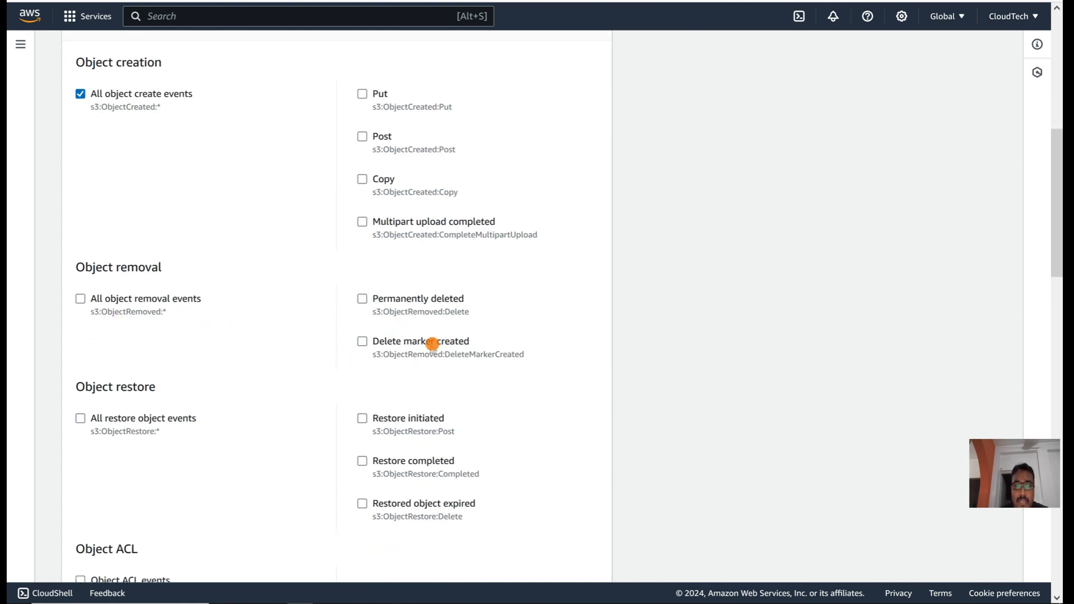
{"action": "left_click", "coordinate": [80, 299]}
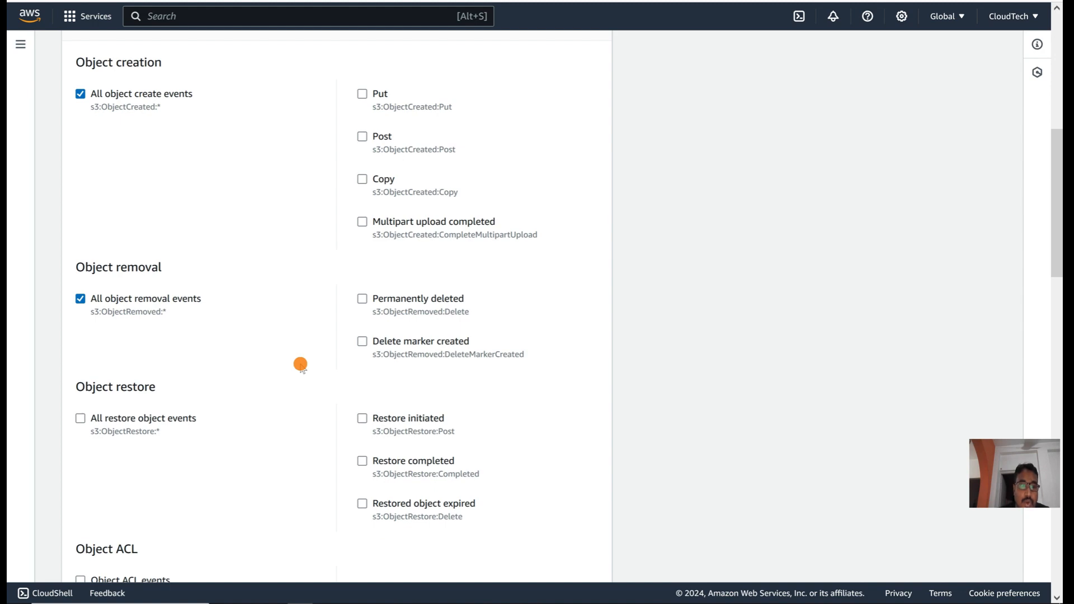
{"action": "scroll", "coordinate": [301, 365], "scroll_direction": "down", "scroll_amount": 4}
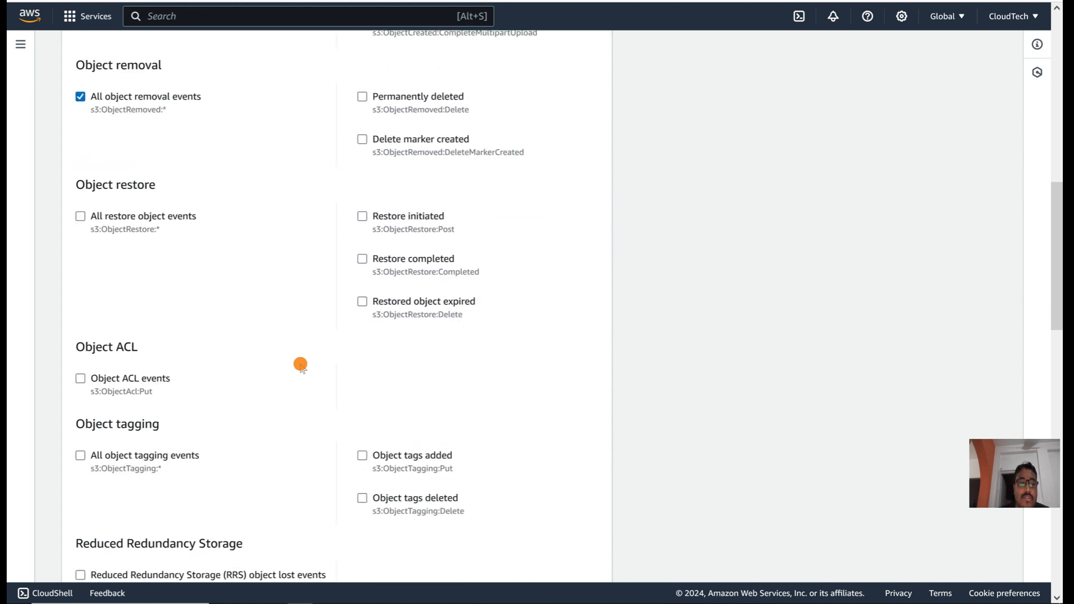
{"action": "scroll", "coordinate": [259, 431], "scroll_direction": "down", "scroll_amount": 11}
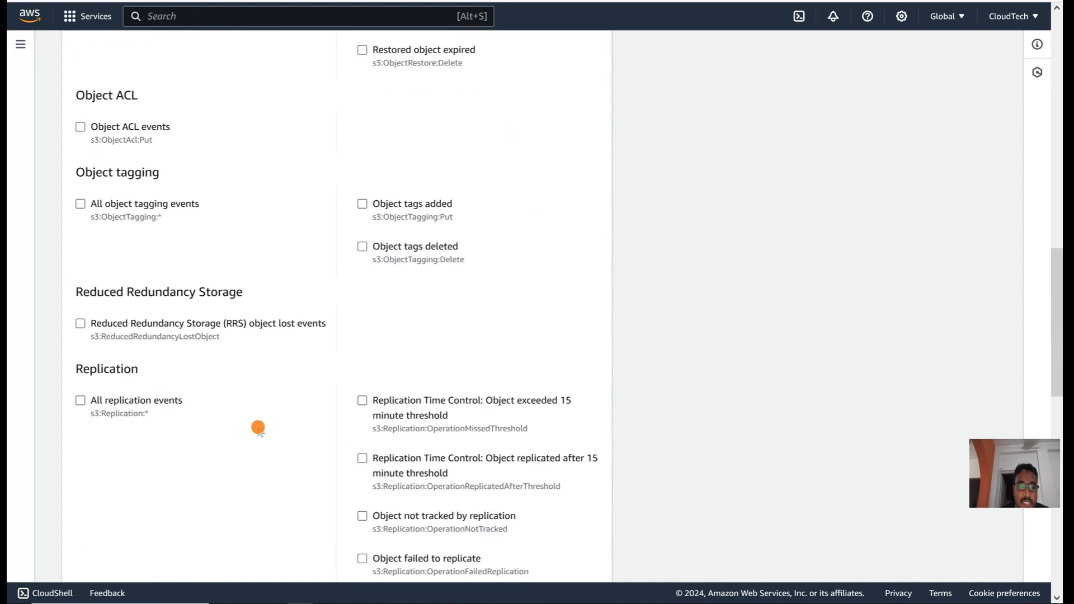
{"action": "scroll", "coordinate": [258, 428], "scroll_direction": "down", "scroll_amount": 2}
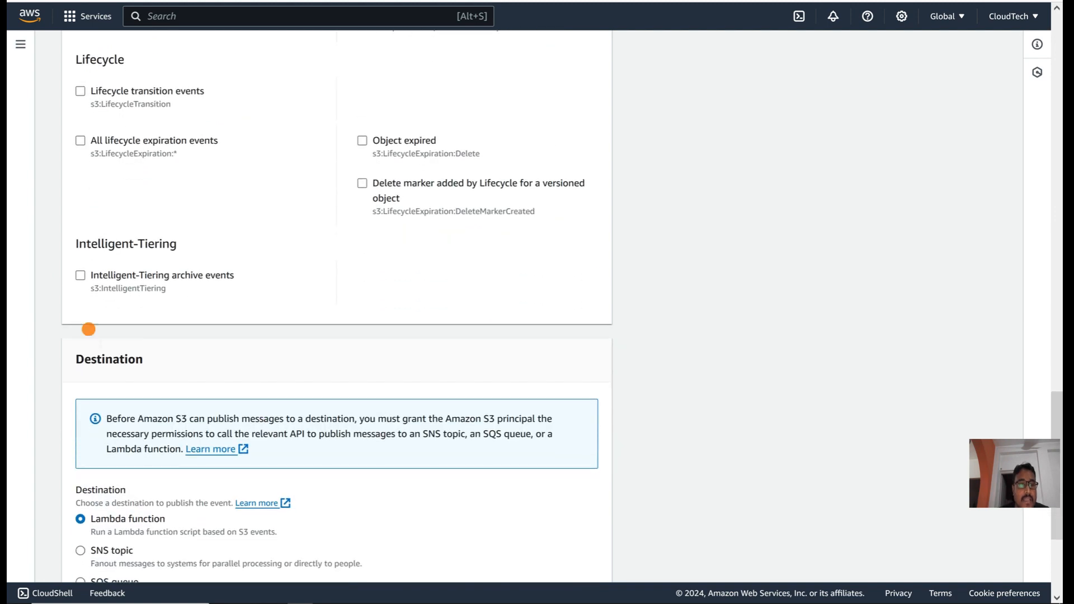
{"action": "scroll", "coordinate": [278, 299], "scroll_direction": "down", "scroll_amount": 1}
{"action": "scroll", "coordinate": [278, 303], "scroll_direction": "down", "scroll_amount": 2}
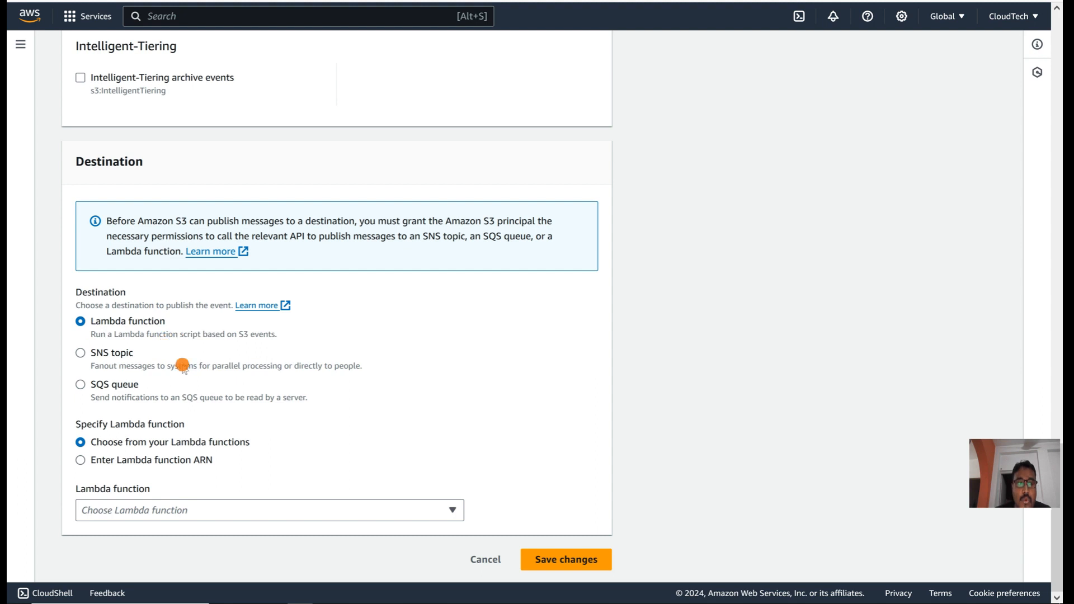
Step: Set the destination to the SQS queue cloudteh-demo-sqs and save the notification
{"action": "left_click", "coordinate": [230, 511]}
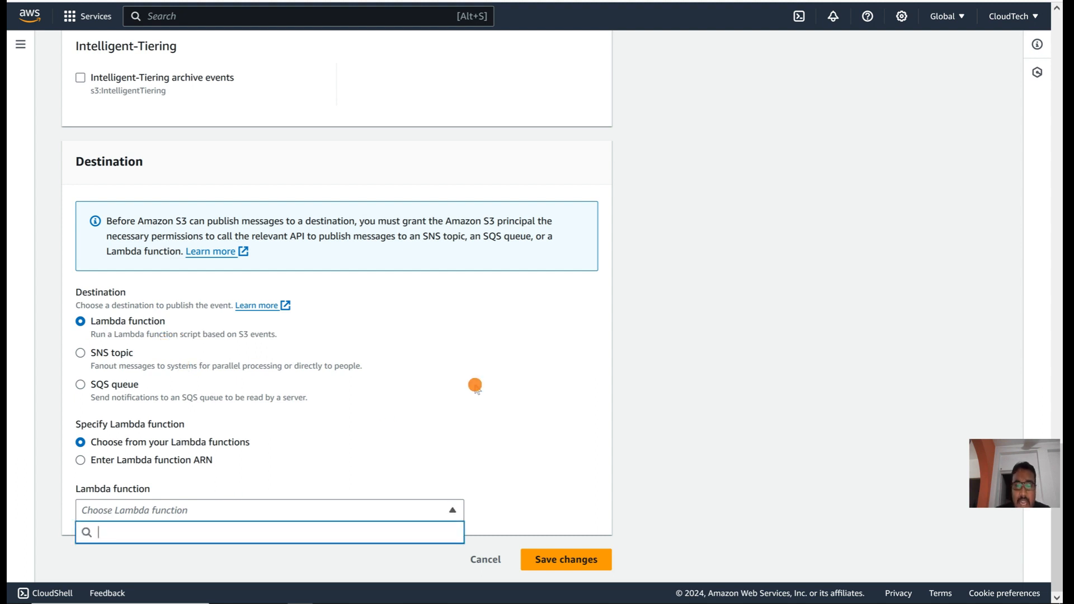
{"action": "left_click", "coordinate": [475, 386]}
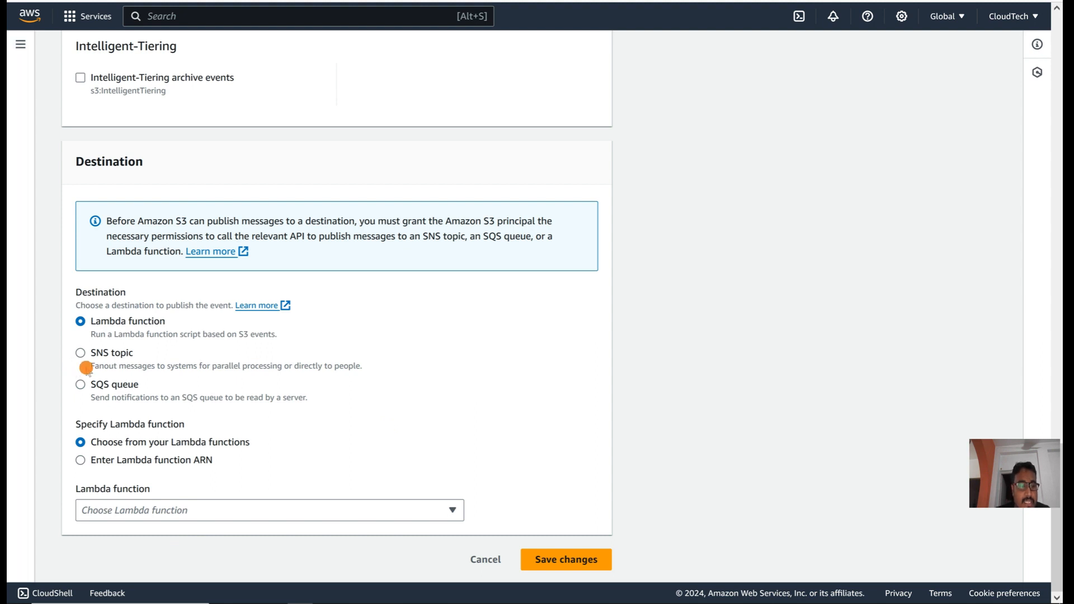
{"action": "left_click", "coordinate": [80, 385]}
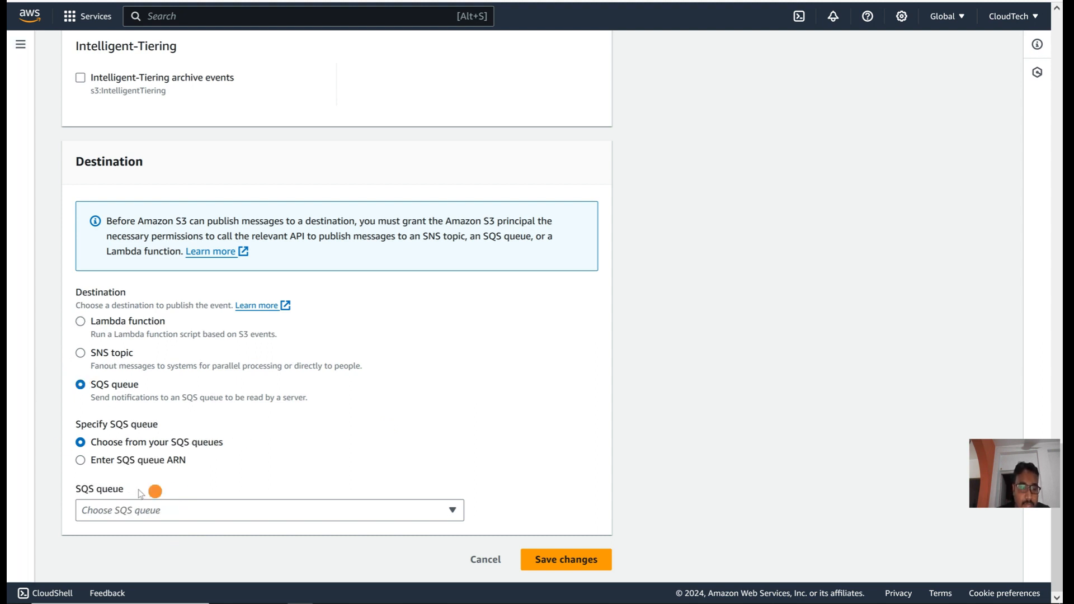
{"action": "left_click", "coordinate": [170, 515]}
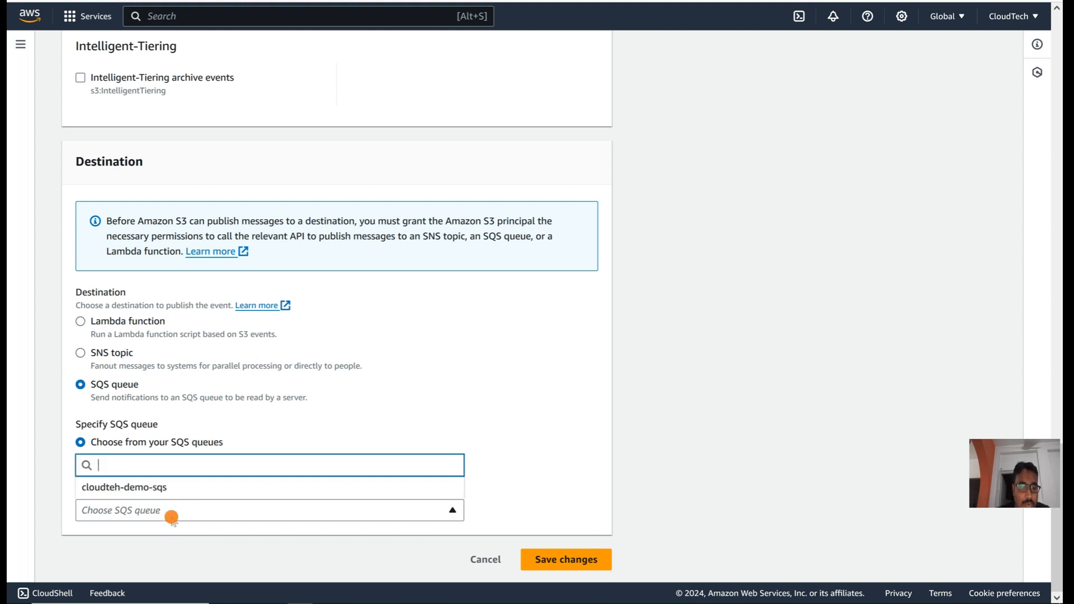
{"action": "left_click", "coordinate": [141, 488]}
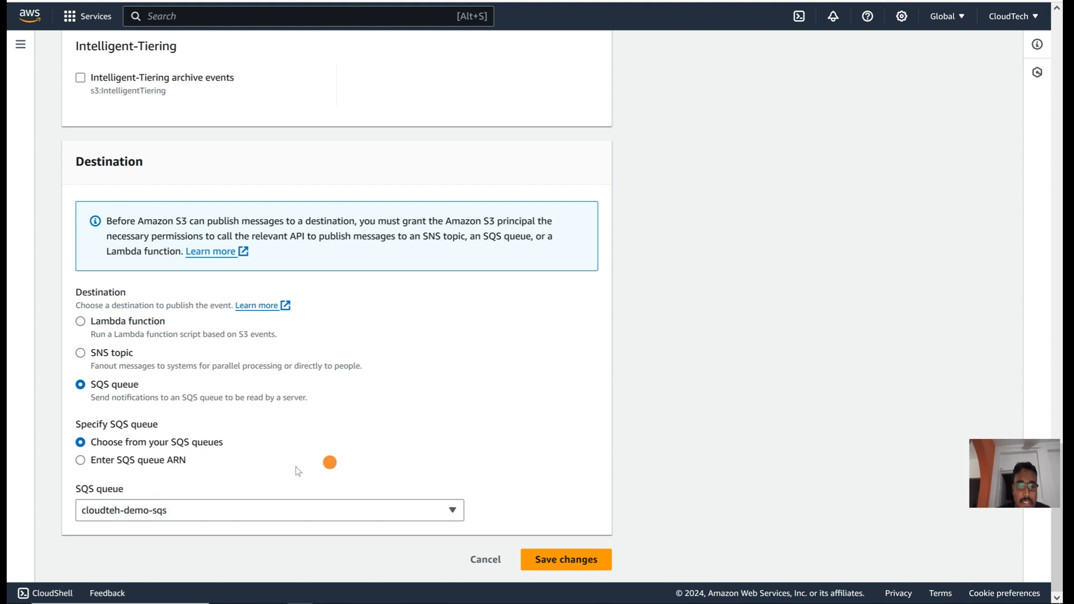
{"action": "left_click", "coordinate": [571, 569]}
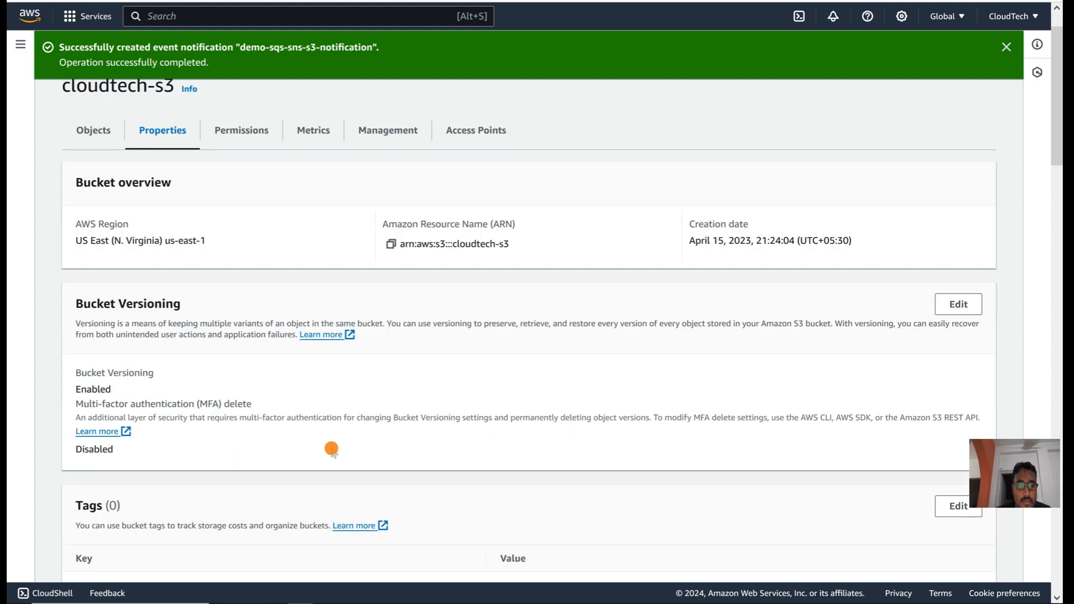
{"action": "scroll", "coordinate": [331, 448], "scroll_direction": "down", "scroll_amount": 6}
{"action": "scroll", "coordinate": [331, 448], "scroll_direction": "up", "scroll_amount": 5}
{"action": "scroll", "coordinate": [331, 449], "scroll_direction": "up", "scroll_amount": 1}
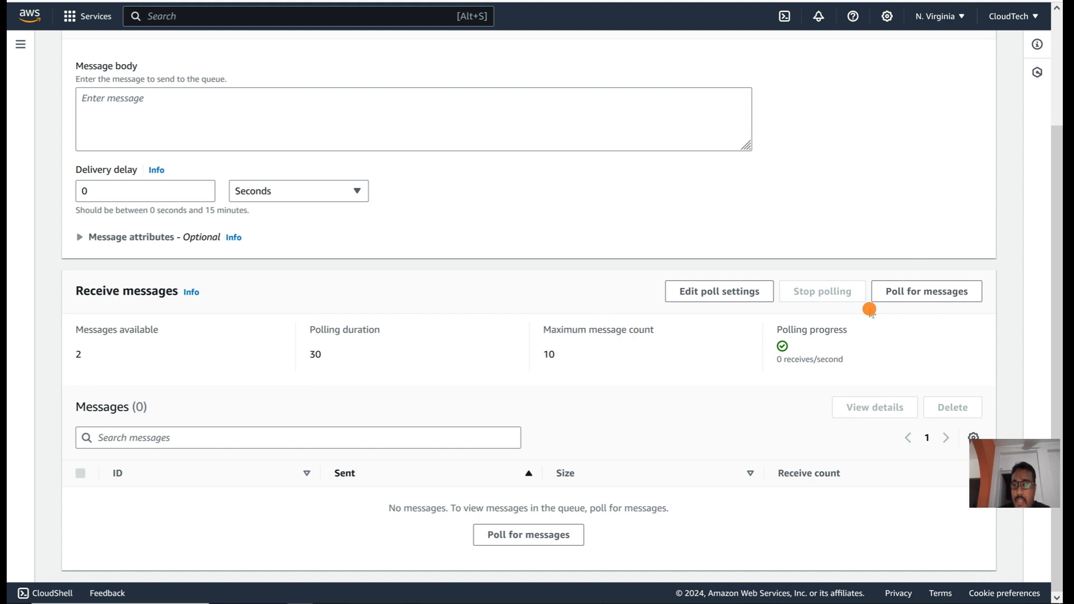
{"action": "left_click", "coordinate": [916, 290]}
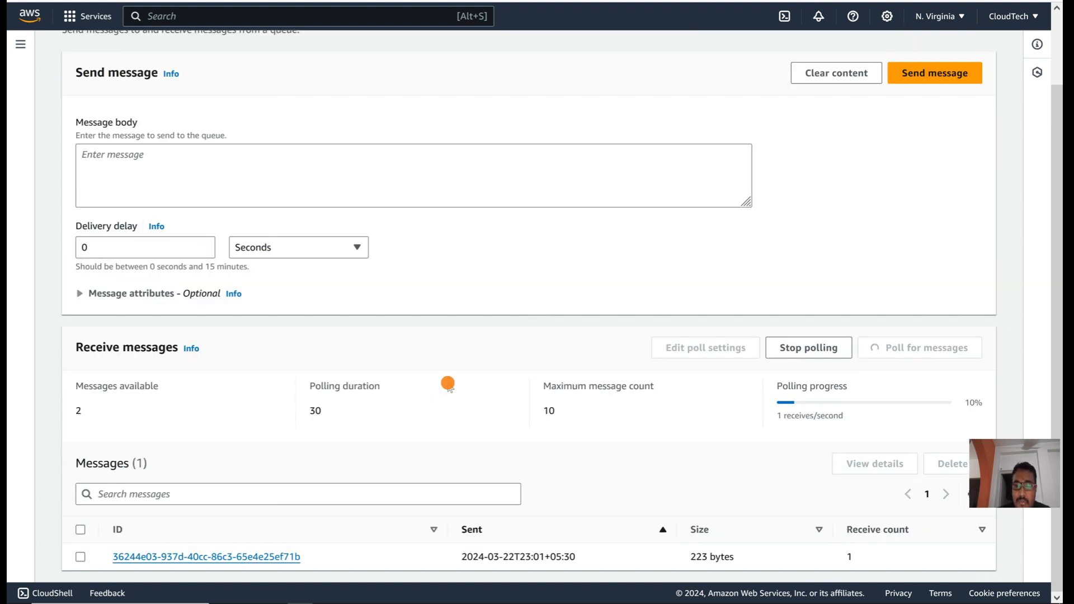
{"action": "left_click", "coordinate": [245, 555]}
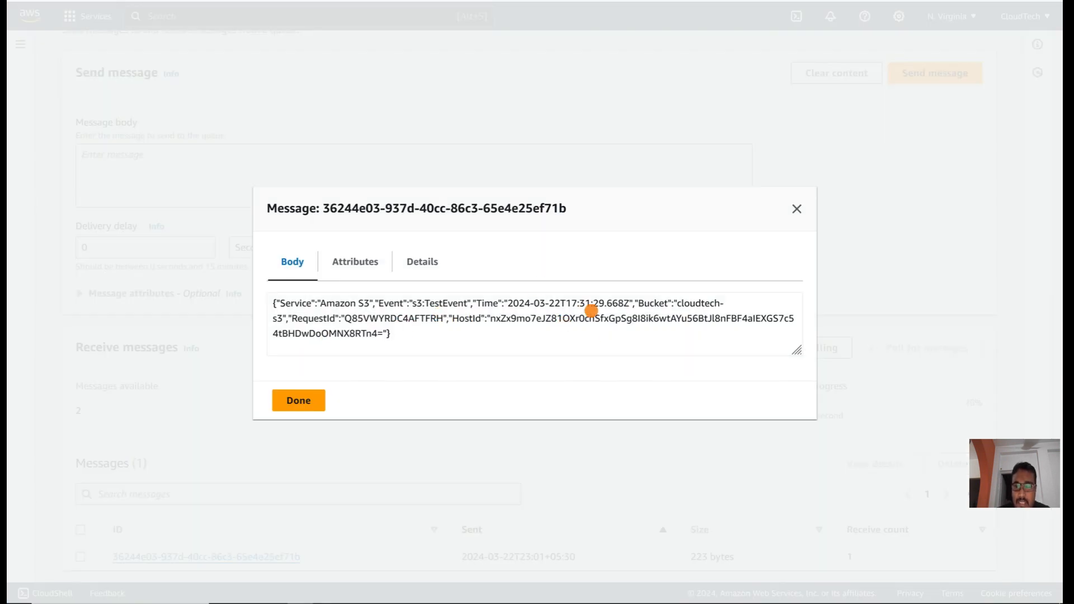
{"action": "left_click", "coordinate": [796, 207]}
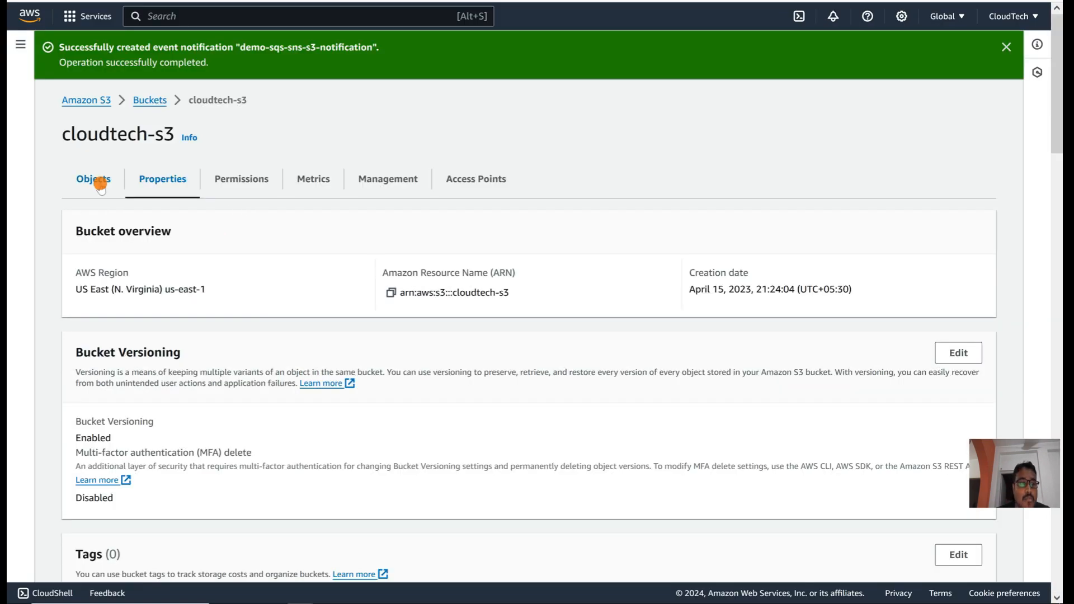
Step: Delete AWS-ECR-ECS.png (1.6 MB) from the cloudtech-s3 bucket, confirming the deletion with 'delete'
{"action": "left_click", "coordinate": [101, 185]}
{"action": "scroll", "coordinate": [269, 365], "scroll_direction": "down", "scroll_amount": 2}
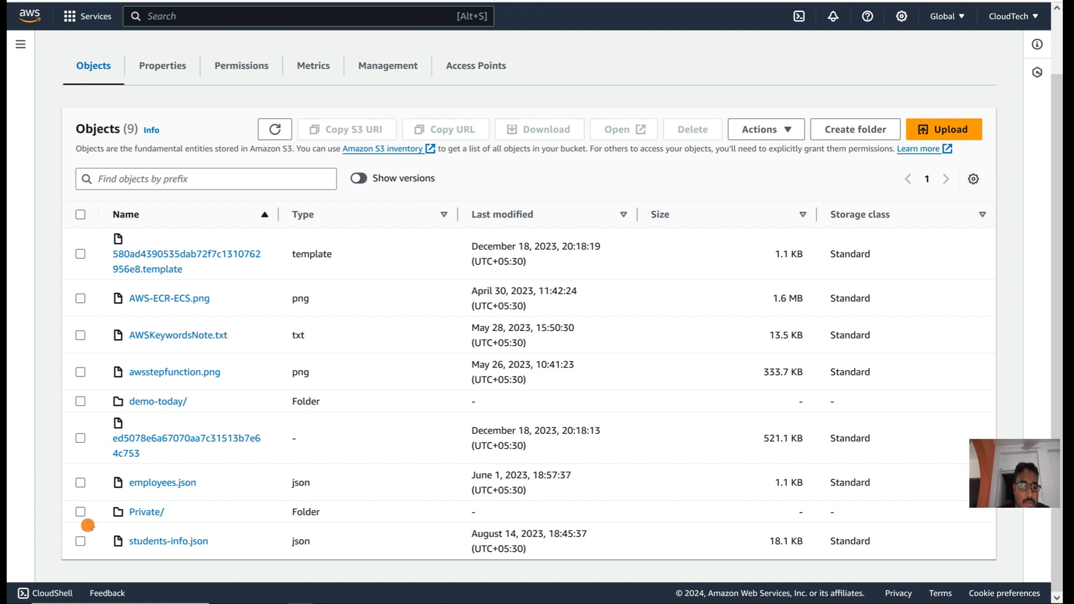
{"action": "left_click", "coordinate": [80, 298]}
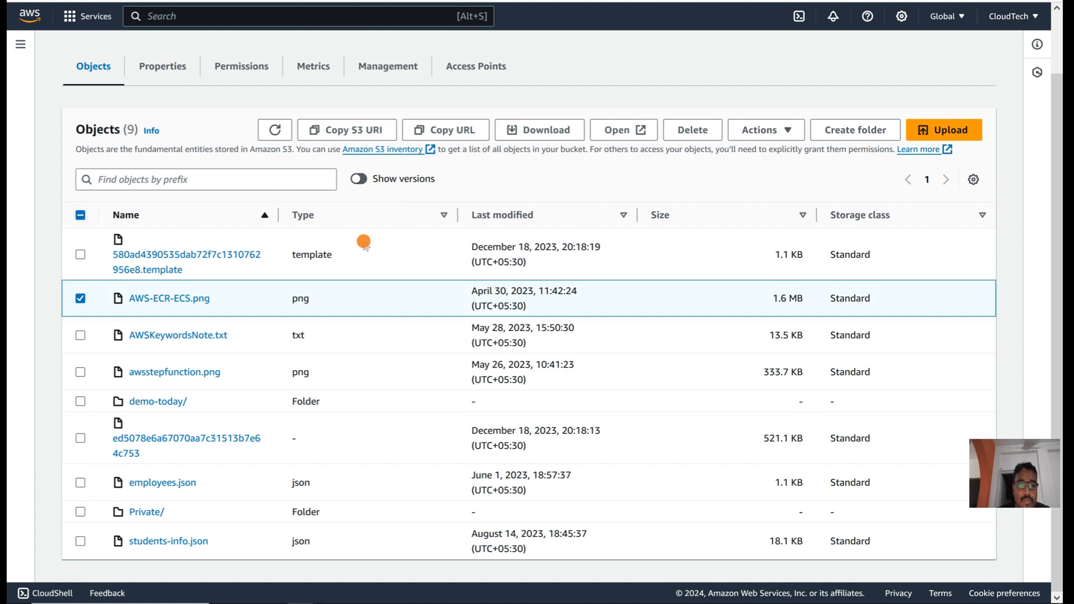
{"action": "left_click", "coordinate": [694, 131]}
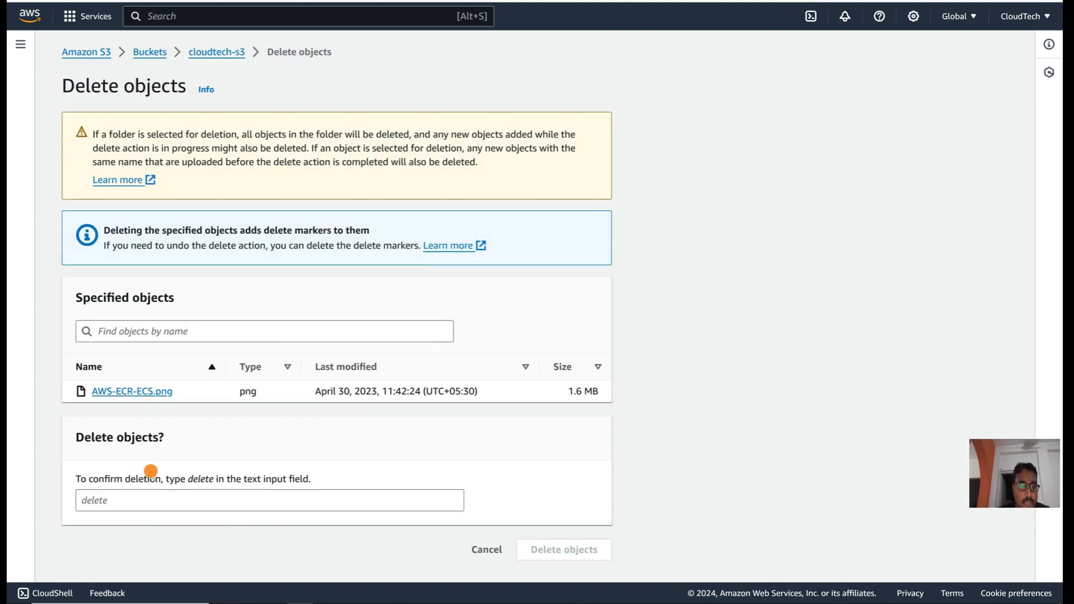
{"action": "left_click", "coordinate": [144, 497]}
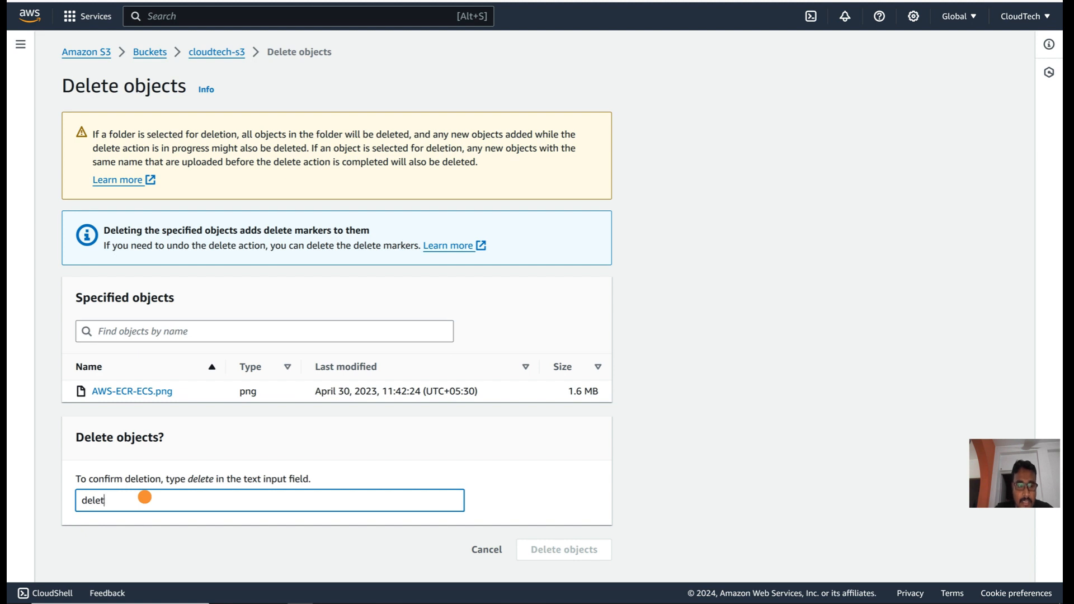
{"action": "type", "text": "e"}
{"action": "left_click", "coordinate": [568, 548]}
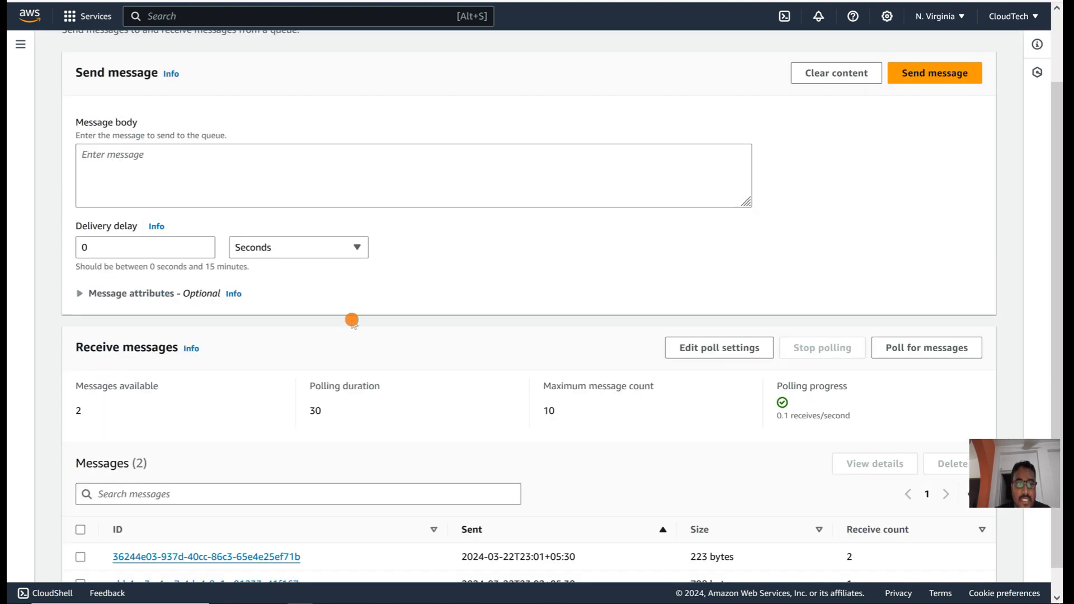
{"action": "scroll", "coordinate": [352, 317], "scroll_direction": "down", "scroll_amount": 1}
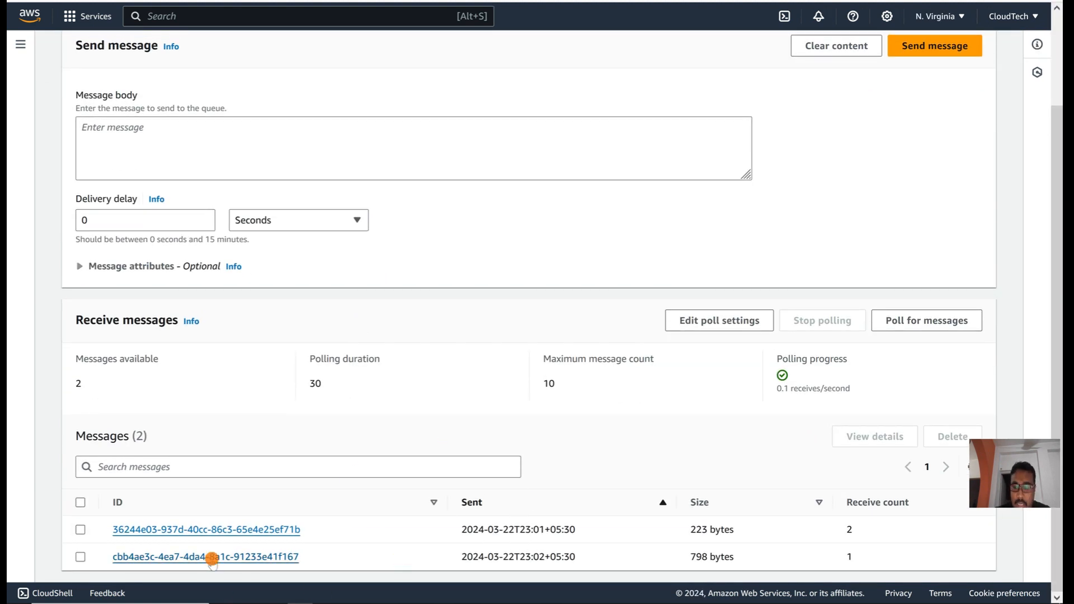
Step: Open the queue's second message and confirm its event name is ObjectRemoved:DeleteMarkerCreated
{"action": "left_click", "coordinate": [250, 557]}
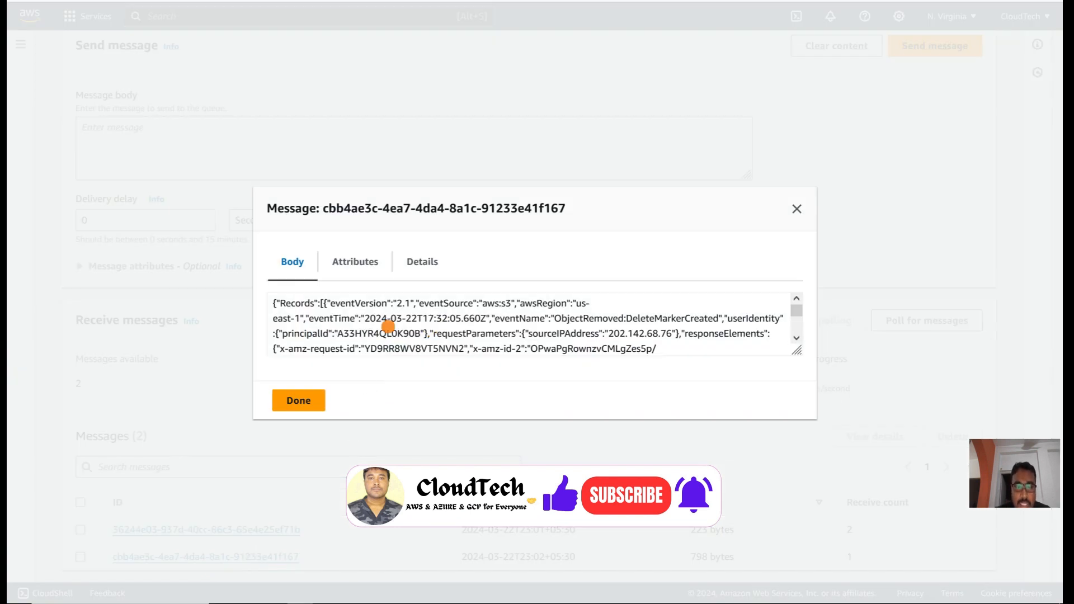
{"action": "triple_click", "coordinate": [594, 318]}
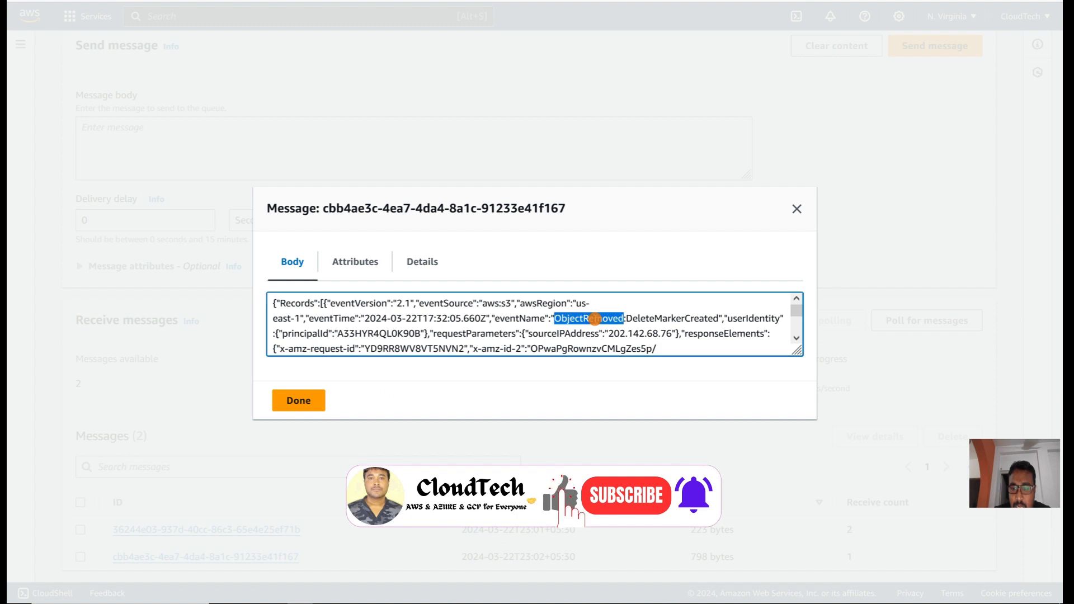
{"action": "left_click", "coordinate": [595, 319]}
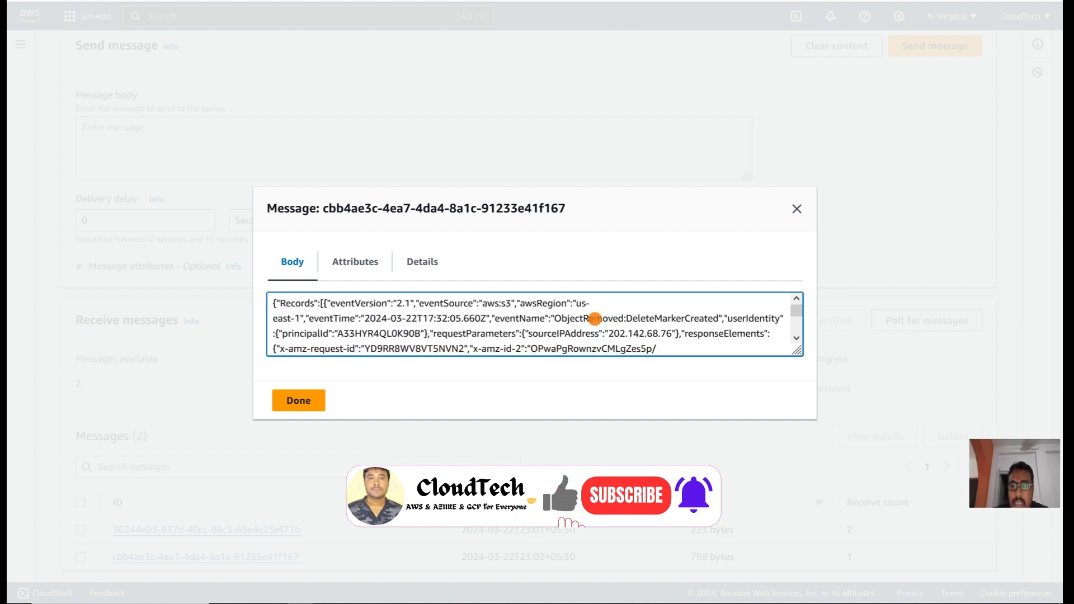
{"action": "double_click", "coordinate": [584, 319]}
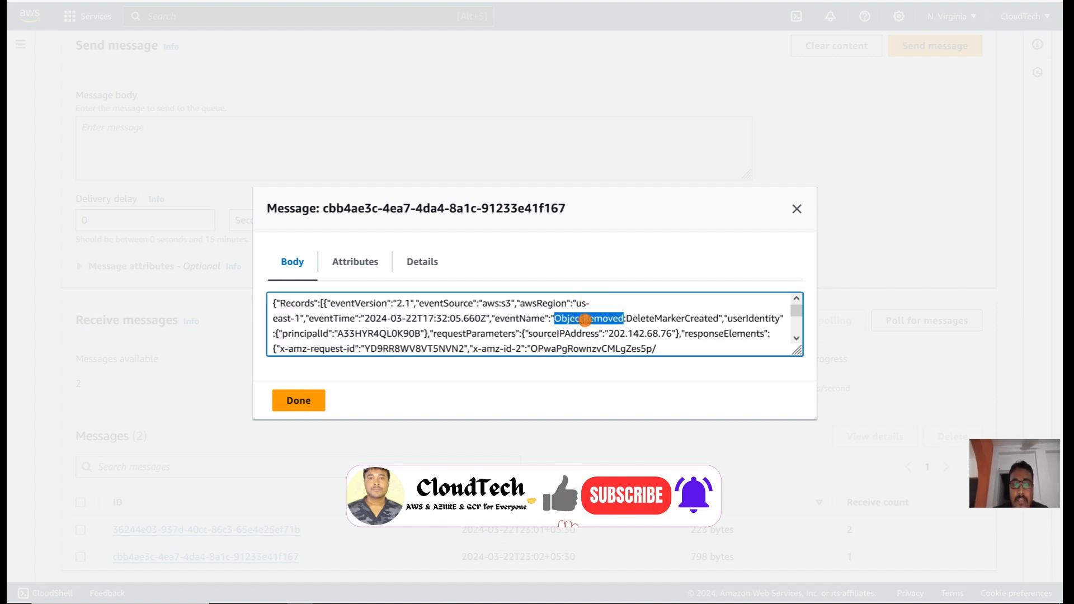
{"action": "left_click", "coordinate": [798, 211]}
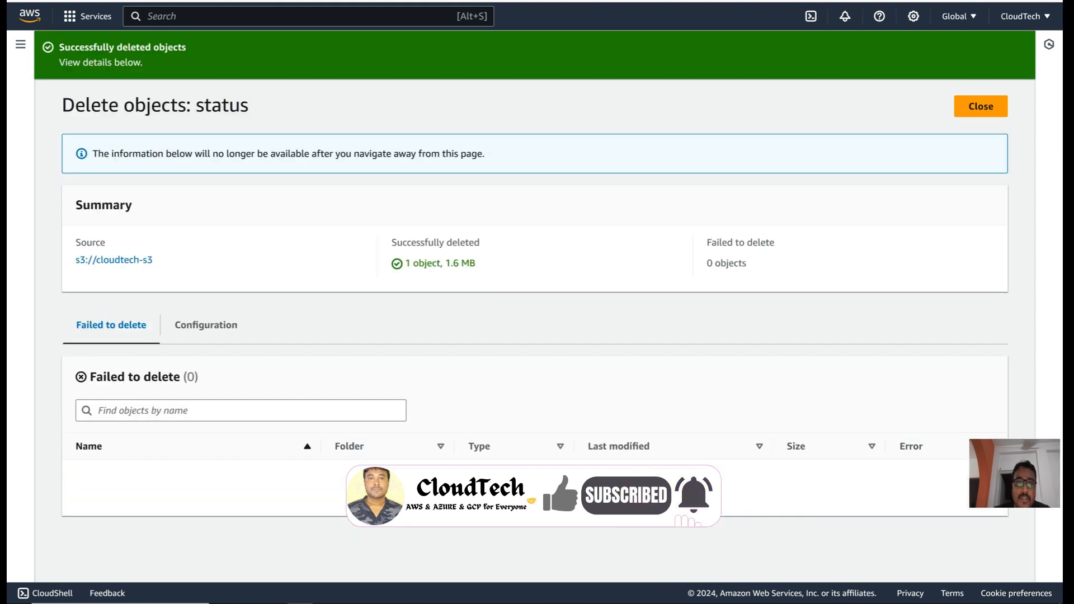
Step: Return to cloudtech-s3's Properties and select the demo-sqs-sns-s3-notification event notification
{"action": "left_click", "coordinate": [122, 261]}
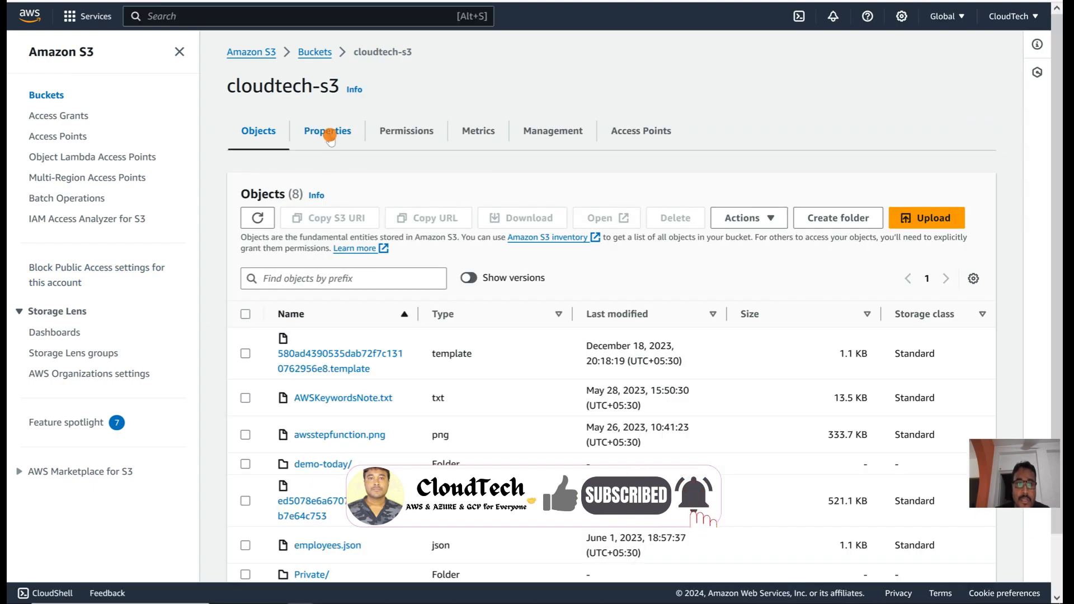
{"action": "left_click", "coordinate": [333, 134]}
{"action": "scroll", "coordinate": [390, 390], "scroll_direction": "down", "scroll_amount": 15}
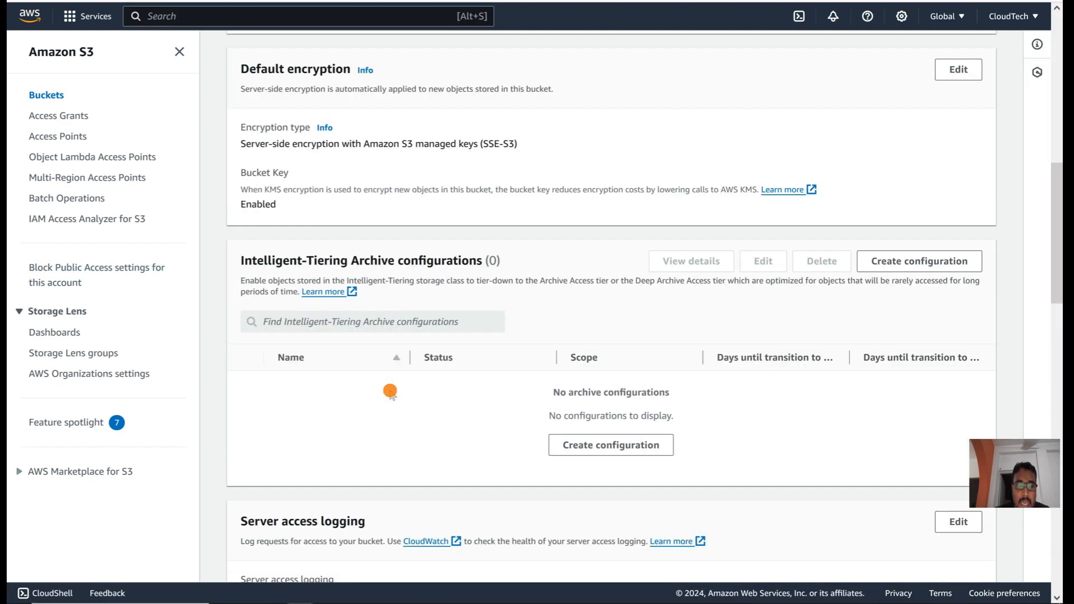
{"action": "scroll", "coordinate": [390, 391], "scroll_direction": "down", "scroll_amount": 4}
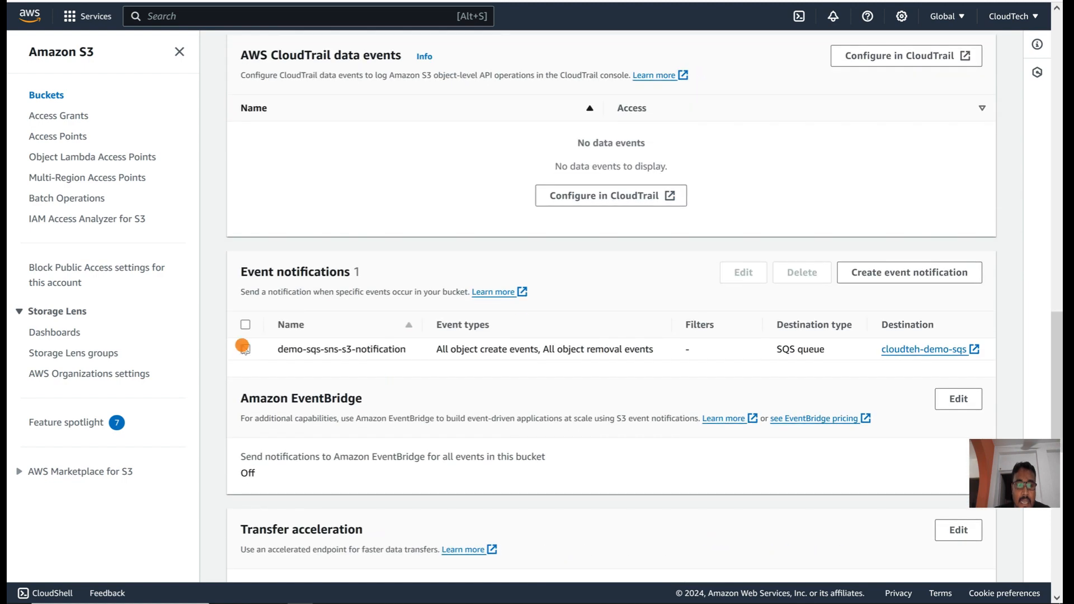
{"action": "left_click", "coordinate": [244, 350]}
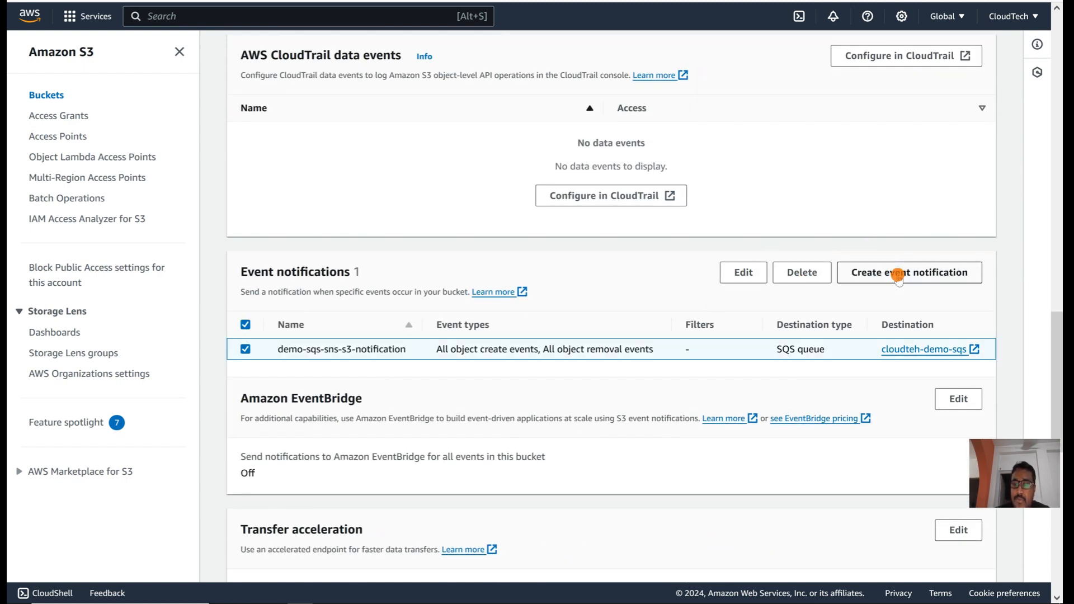
Step: Change demo-sqs-sns-s3-notification's destination to SNS topic cloudtech-topic and save, which fails destination validation
{"action": "left_click", "coordinate": [742, 272]}
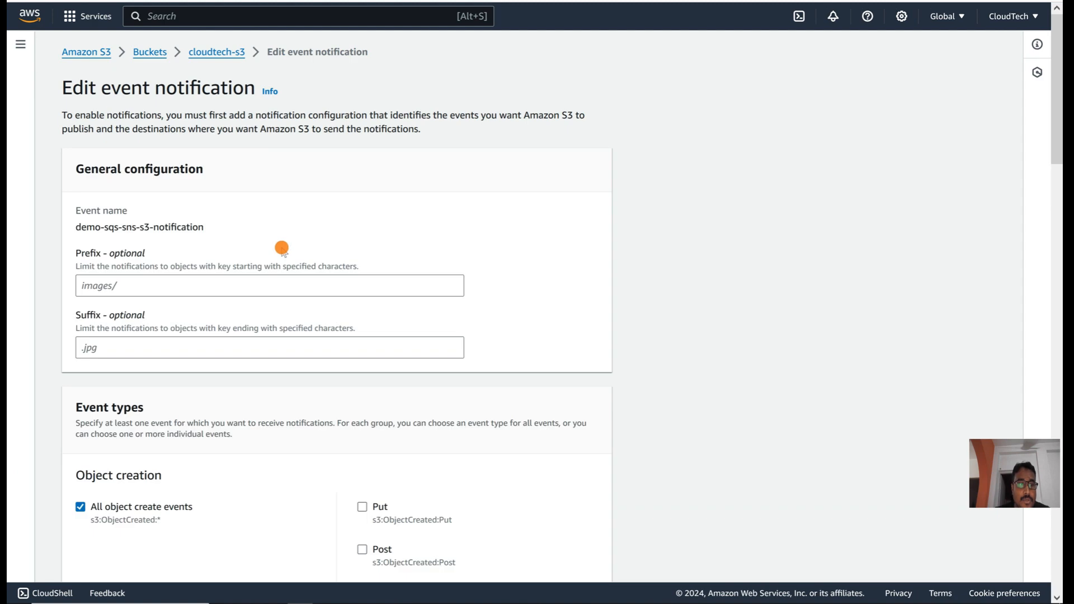
{"action": "scroll", "coordinate": [233, 375], "scroll_direction": "down", "scroll_amount": 3}
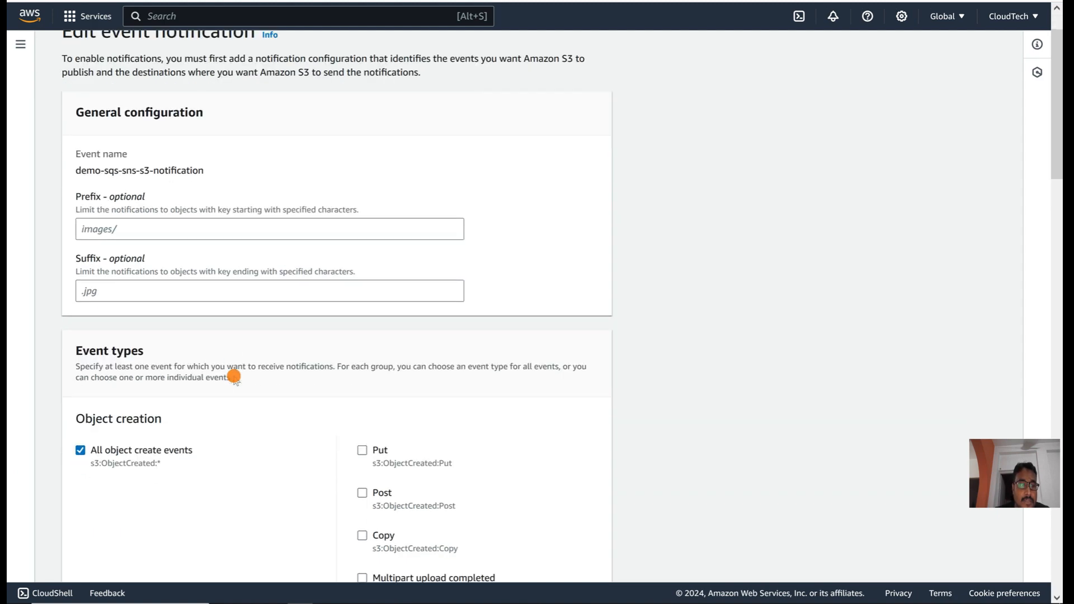
{"action": "scroll", "coordinate": [234, 376], "scroll_direction": "down", "scroll_amount": 20}
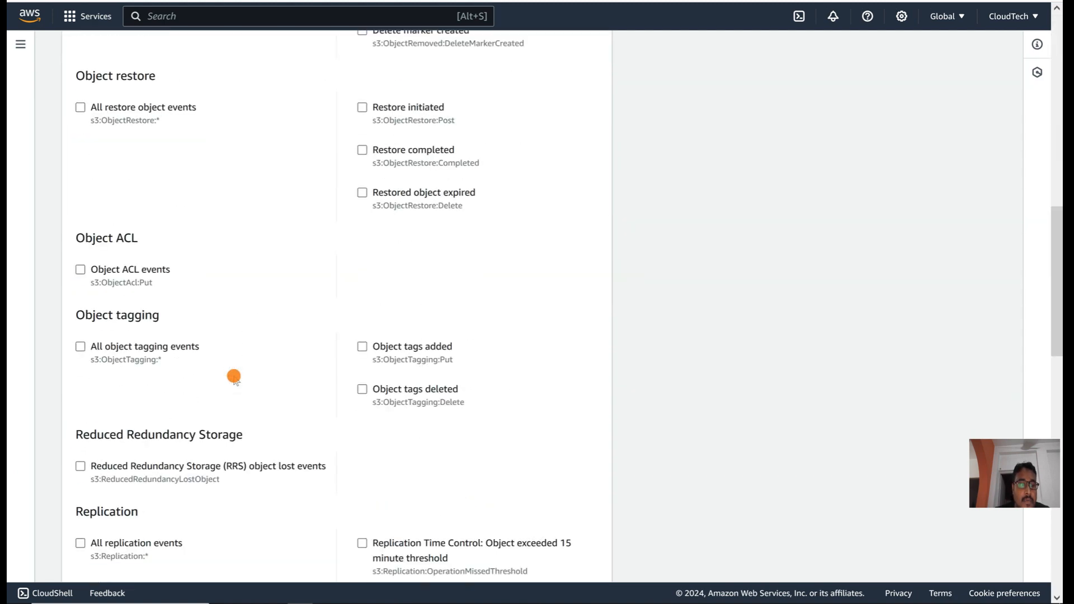
{"action": "scroll", "coordinate": [234, 375], "scroll_direction": "down", "scroll_amount": 3}
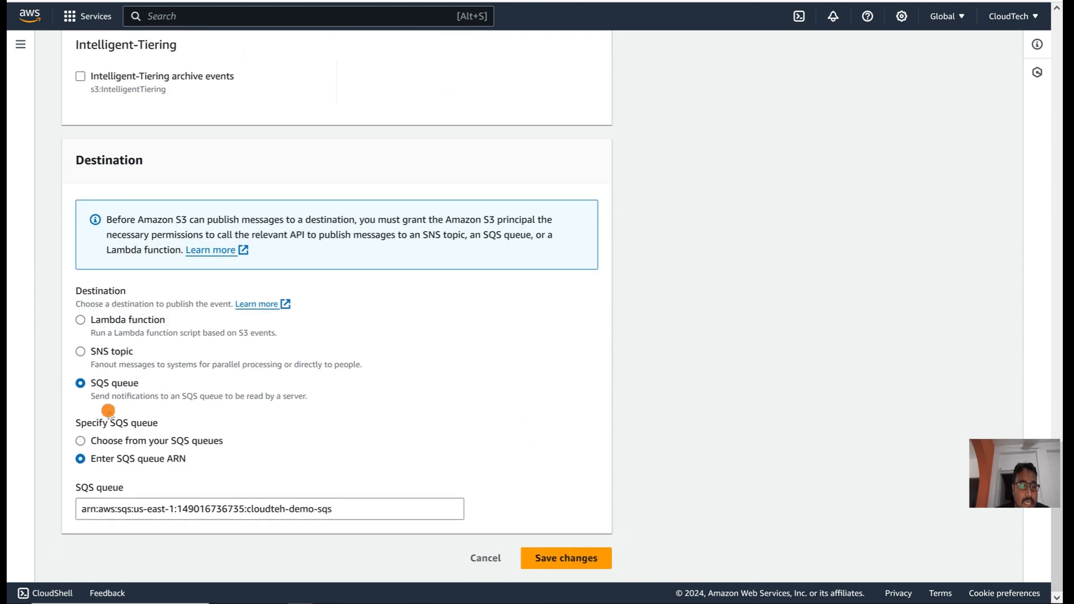
{"action": "left_click", "coordinate": [81, 352]}
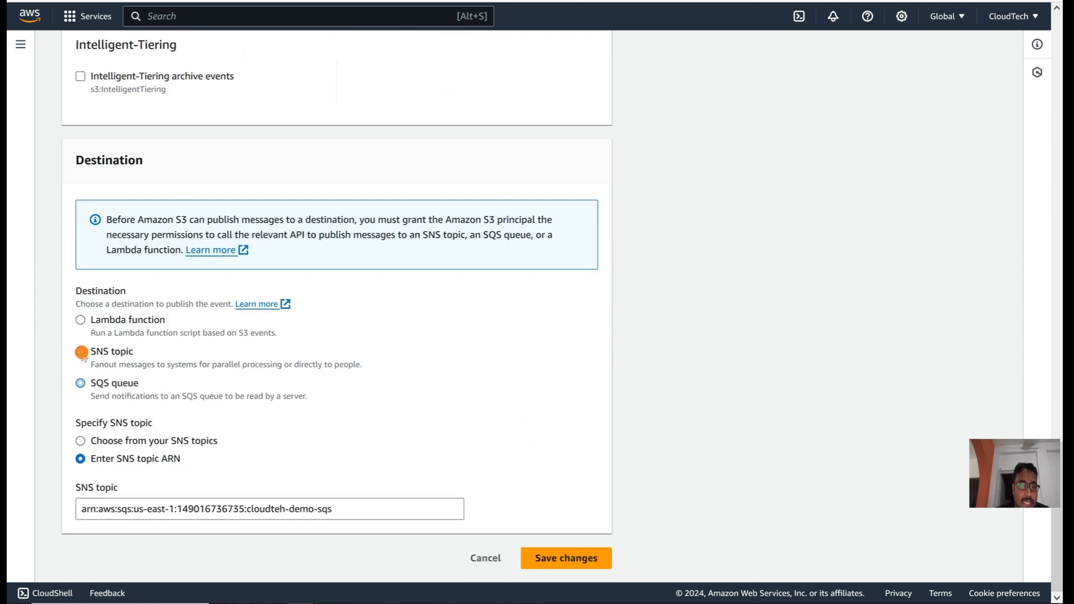
{"action": "left_click", "coordinate": [95, 444]}
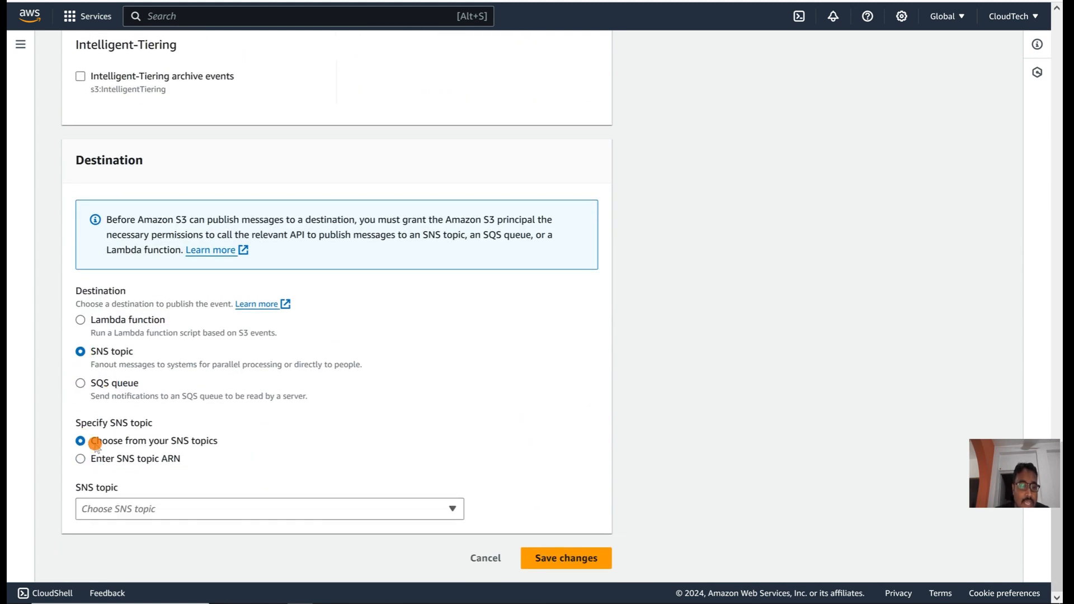
{"action": "left_click", "coordinate": [154, 508]}
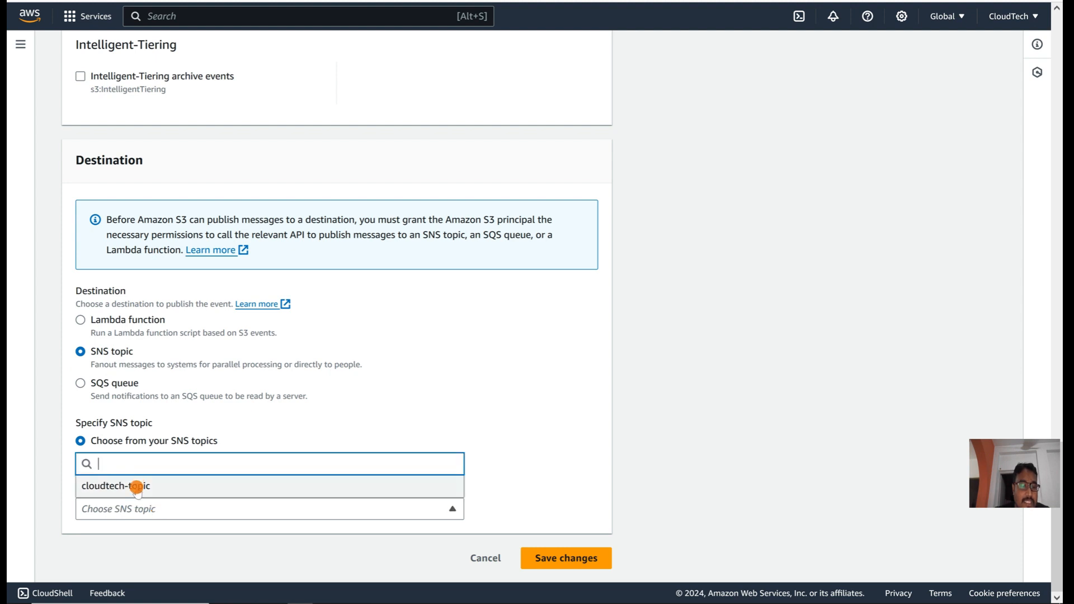
{"action": "left_click", "coordinate": [136, 488]}
{"action": "left_click", "coordinate": [564, 557]}
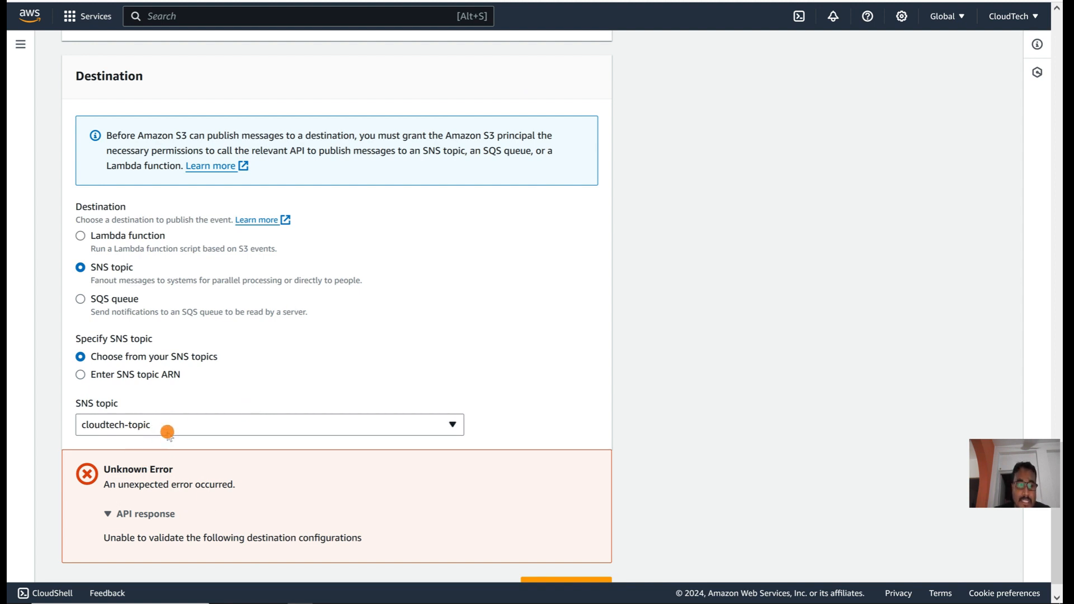
Step: Switch to the Amazon SNS Topics page listing the Standard topic cloudtech-topic
{"action": "key", "text": "ctrl+Tab"}
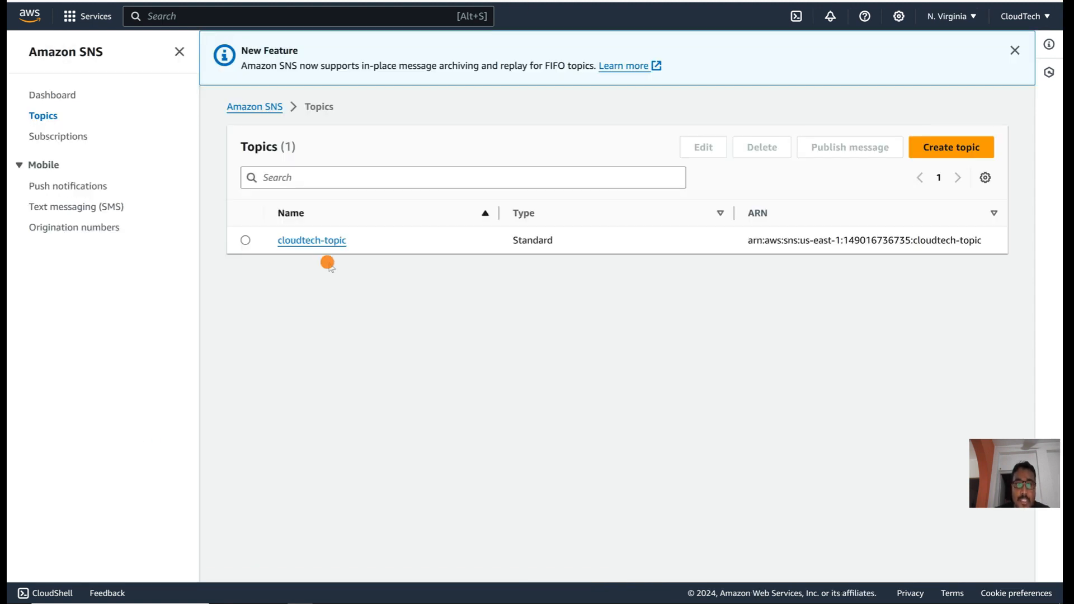
Step: Open cloudtech-topic and review its default owner-only access policy JSON
{"action": "left_click", "coordinate": [320, 241]}
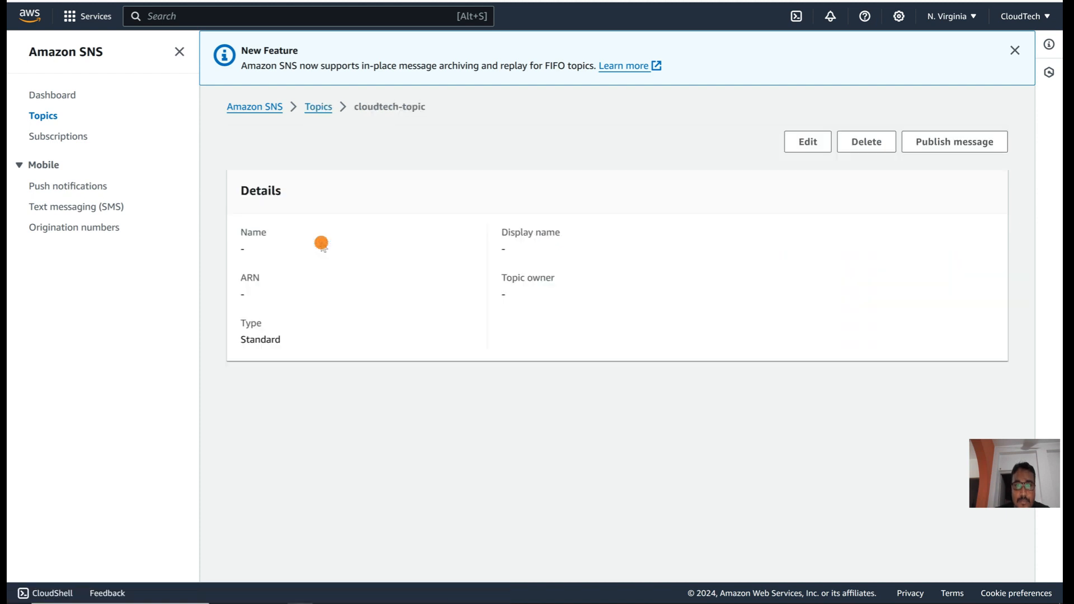
{"action": "scroll", "coordinate": [499, 319], "scroll_direction": "down", "scroll_amount": 2}
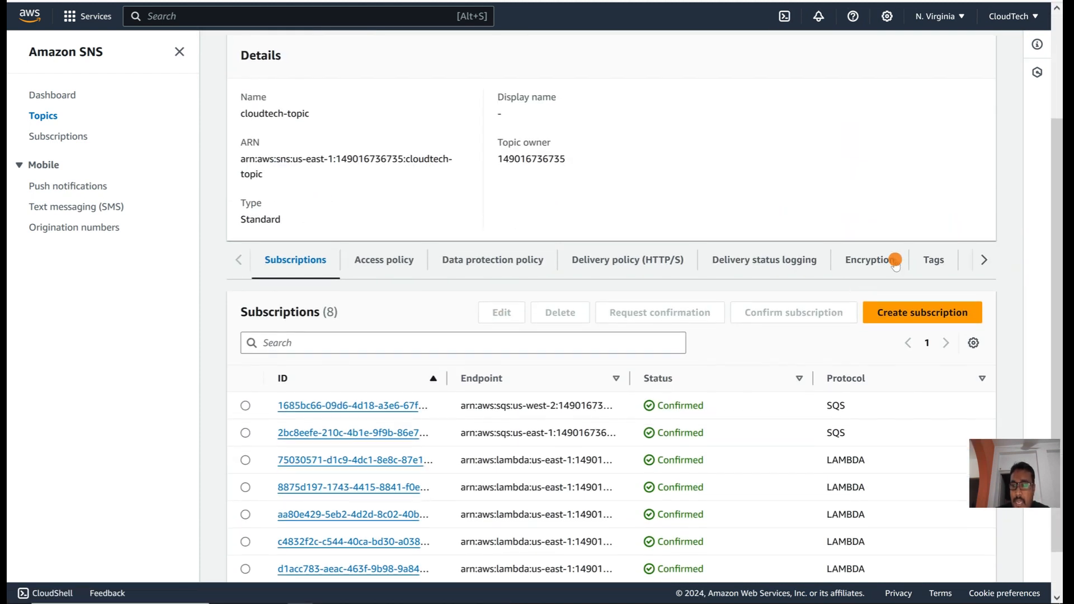
{"action": "left_click", "coordinate": [397, 267]}
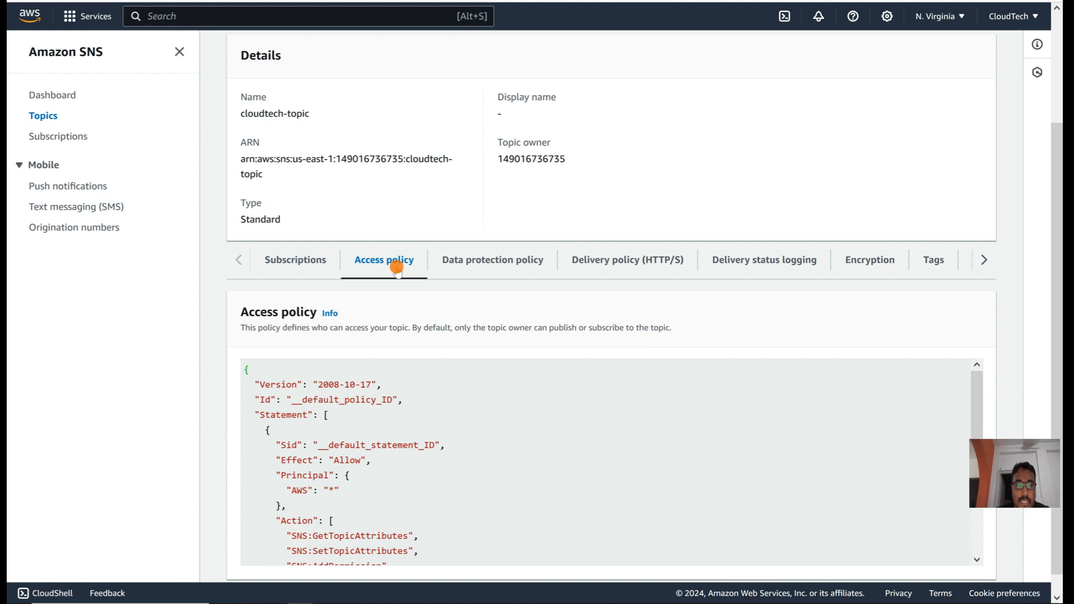
{"action": "left_click", "coordinate": [295, 258]}
{"action": "scroll", "coordinate": [404, 395], "scroll_direction": "down", "scroll_amount": 4}
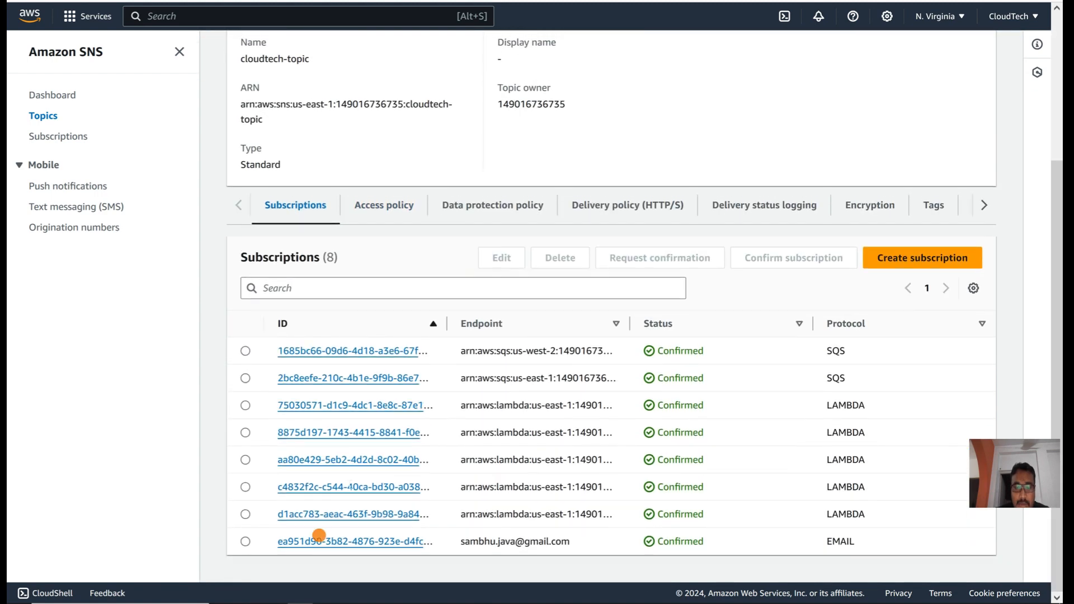
{"action": "scroll", "coordinate": [319, 535], "scroll_direction": "up", "scroll_amount": 1}
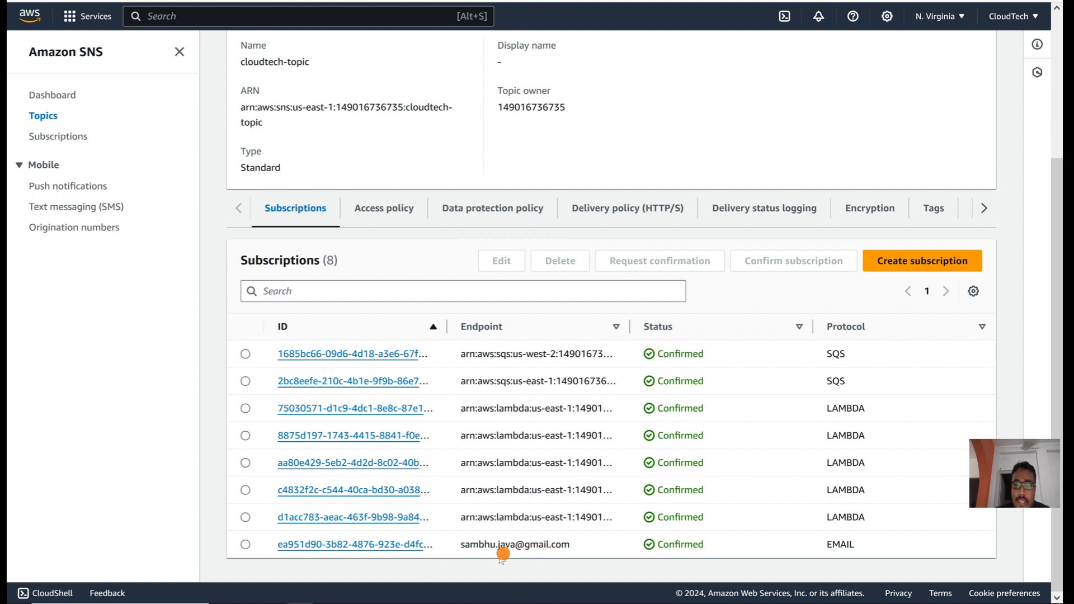
{"action": "left_click", "coordinate": [381, 209]}
{"action": "scroll", "coordinate": [458, 446], "scroll_direction": "down", "scroll_amount": 5}
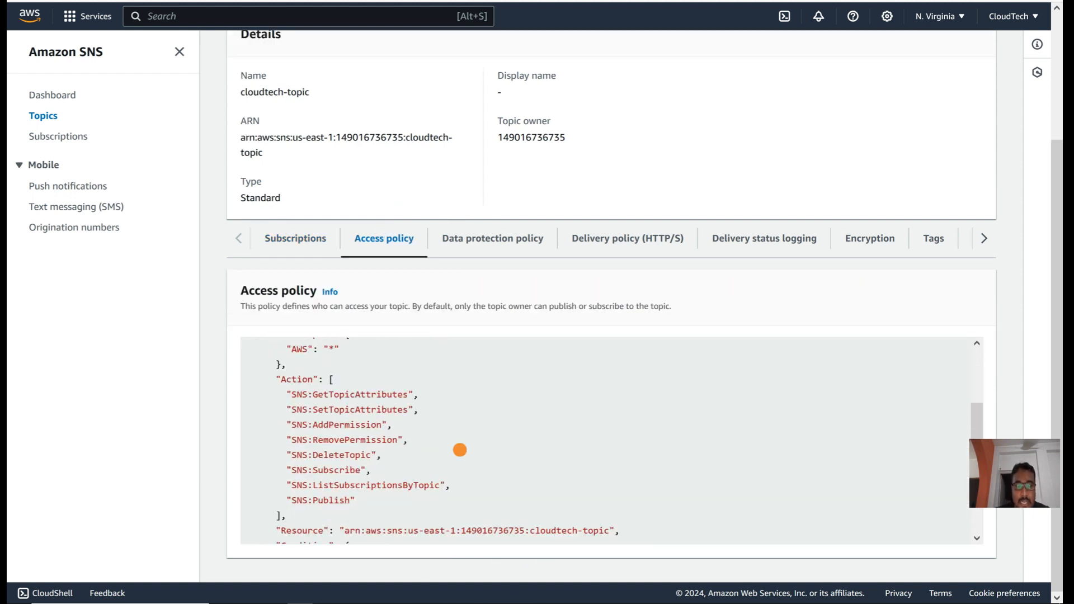
{"action": "scroll", "coordinate": [457, 447], "scroll_direction": "up", "scroll_amount": 5}
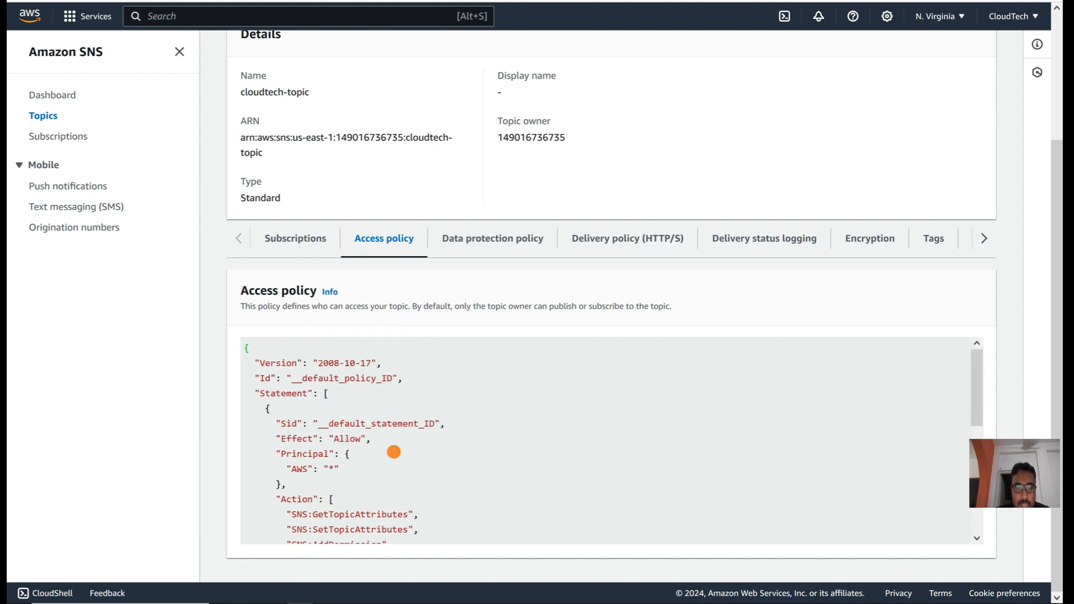
{"action": "scroll", "coordinate": [393, 447], "scroll_direction": "down", "scroll_amount": 6}
{"action": "scroll", "coordinate": [393, 452], "scroll_direction": "down", "scroll_amount": 1}
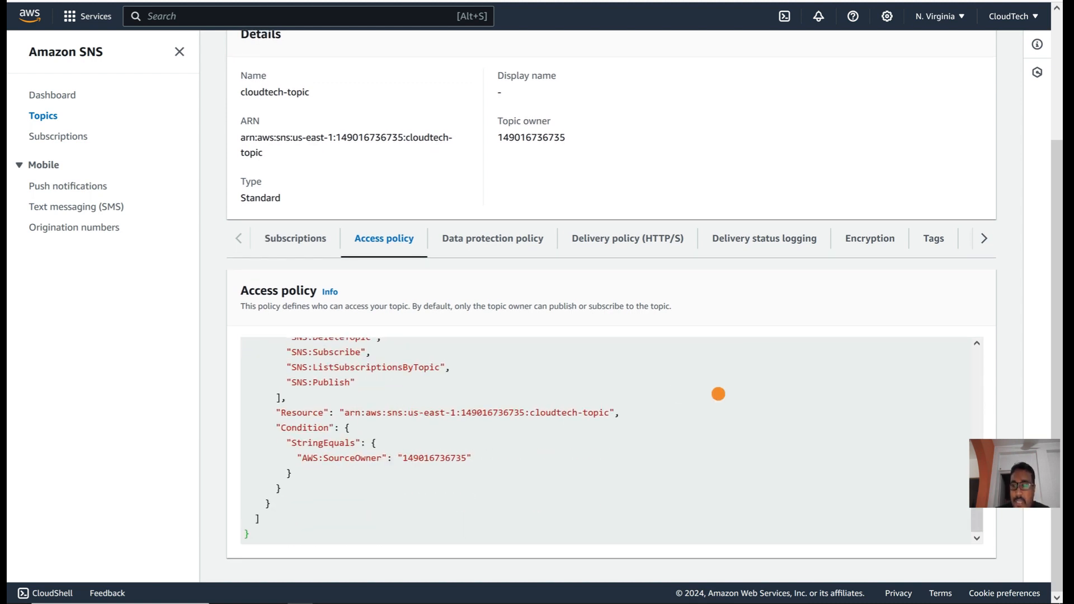
{"action": "scroll", "coordinate": [817, 72], "scroll_direction": "up", "scroll_amount": 2}
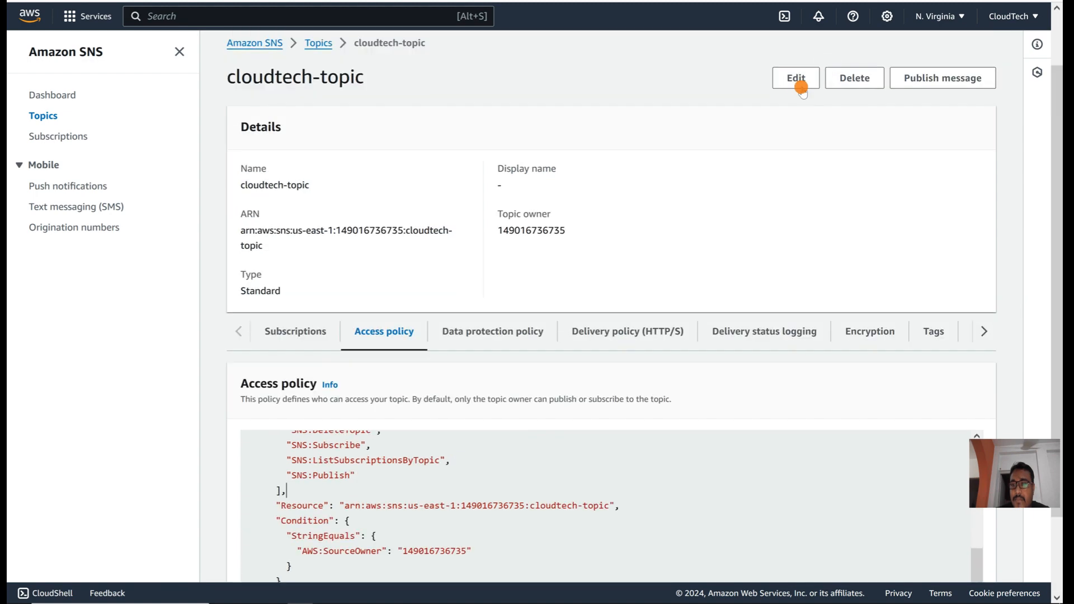
Step: Start editing cloudtech-topic and expand its Access policy JSON editor
{"action": "left_click", "coordinate": [797, 78]}
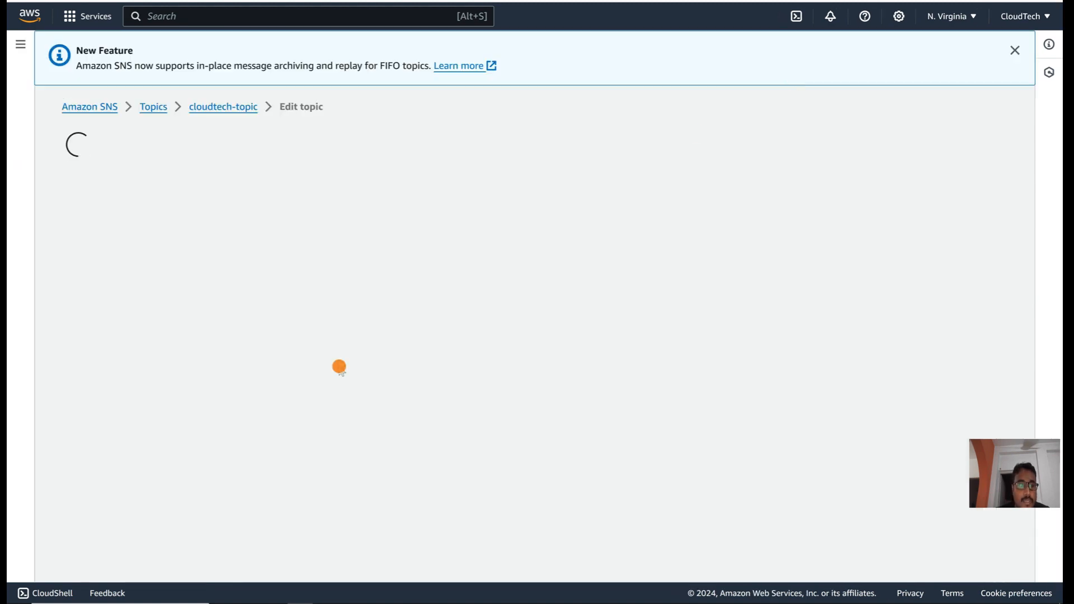
{"action": "scroll", "coordinate": [240, 269], "scroll_direction": "down", "scroll_amount": 4}
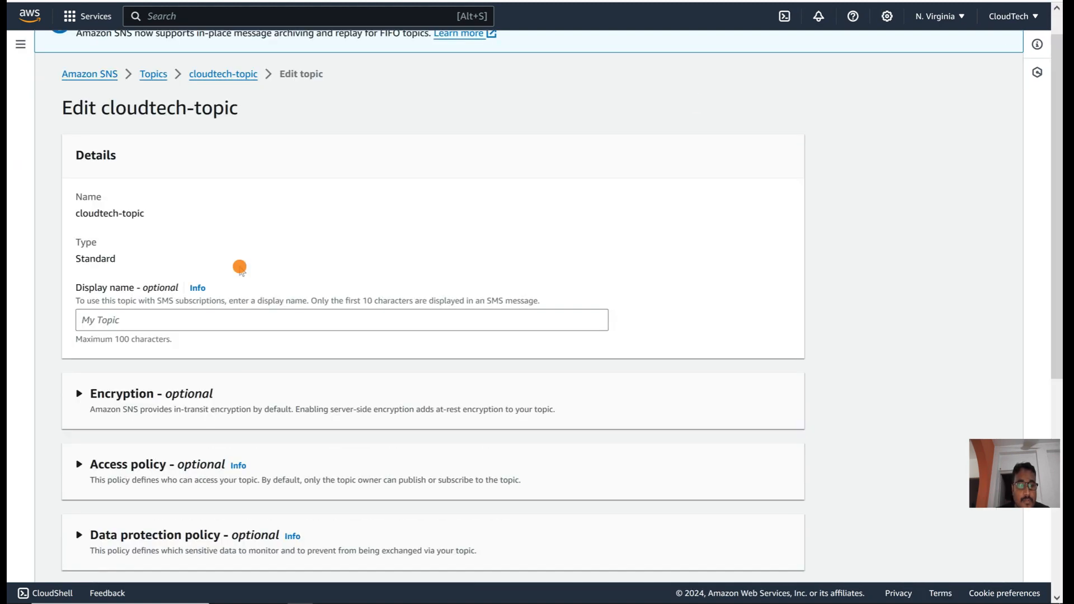
{"action": "scroll", "coordinate": [240, 267], "scroll_direction": "down", "scroll_amount": 2}
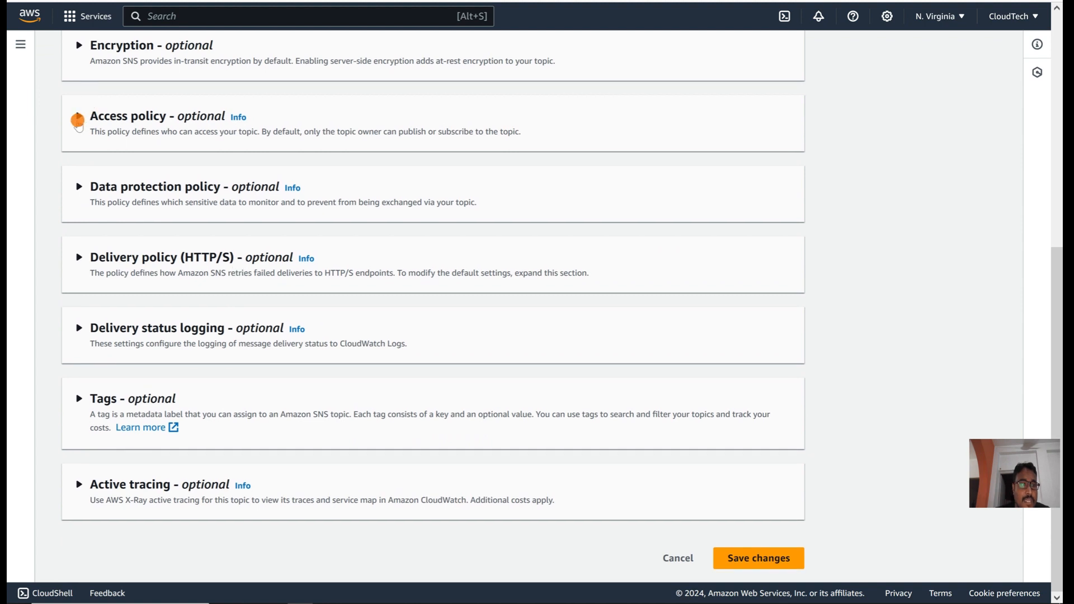
{"action": "left_click", "coordinate": [79, 118]}
Step: Add a new line after the existing policy statement to make room for a second statement
{"action": "scroll", "coordinate": [219, 260], "scroll_direction": "down", "scroll_amount": 5}
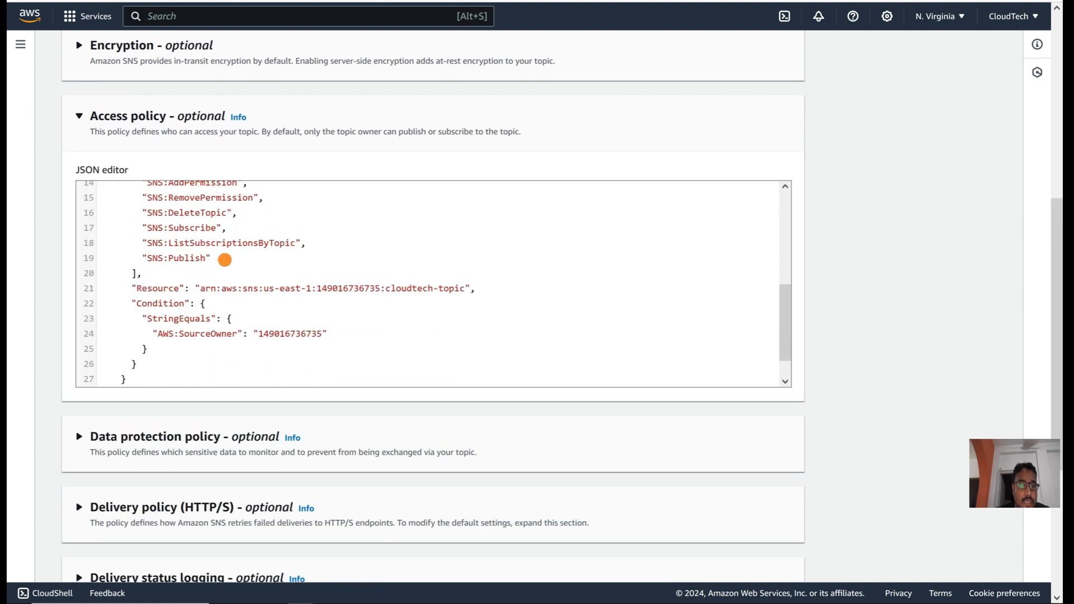
{"action": "left_click", "coordinate": [118, 361]}
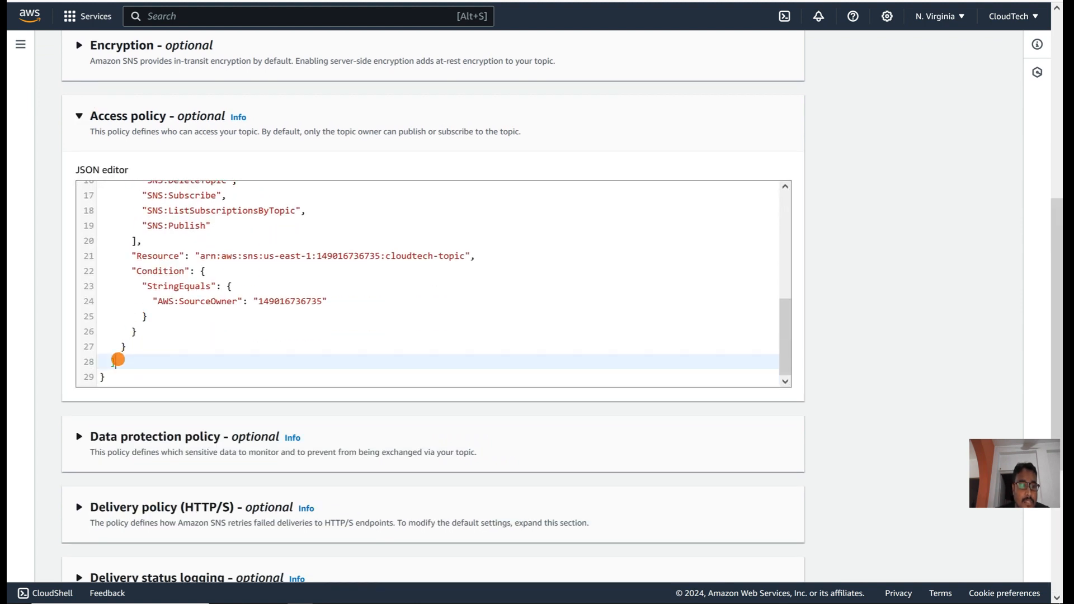
{"action": "scroll", "coordinate": [123, 303], "scroll_direction": "up", "scroll_amount": 5}
{"action": "scroll", "coordinate": [119, 305], "scroll_direction": "down", "scroll_amount": 2}
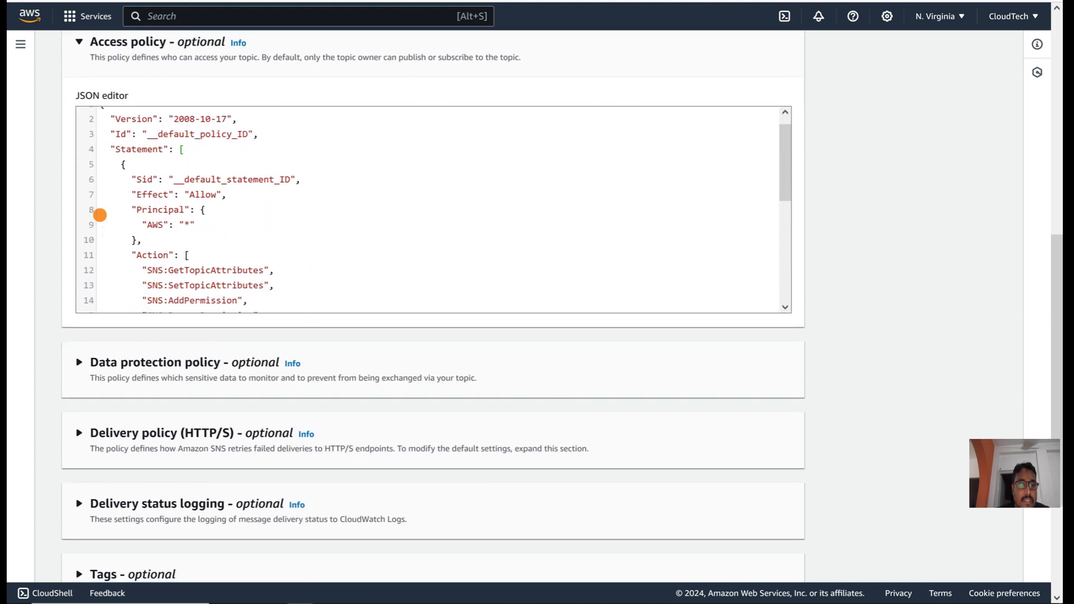
{"action": "left_click", "coordinate": [128, 163]}
{"action": "scroll", "coordinate": [156, 244], "scroll_direction": "down", "scroll_amount": 5}
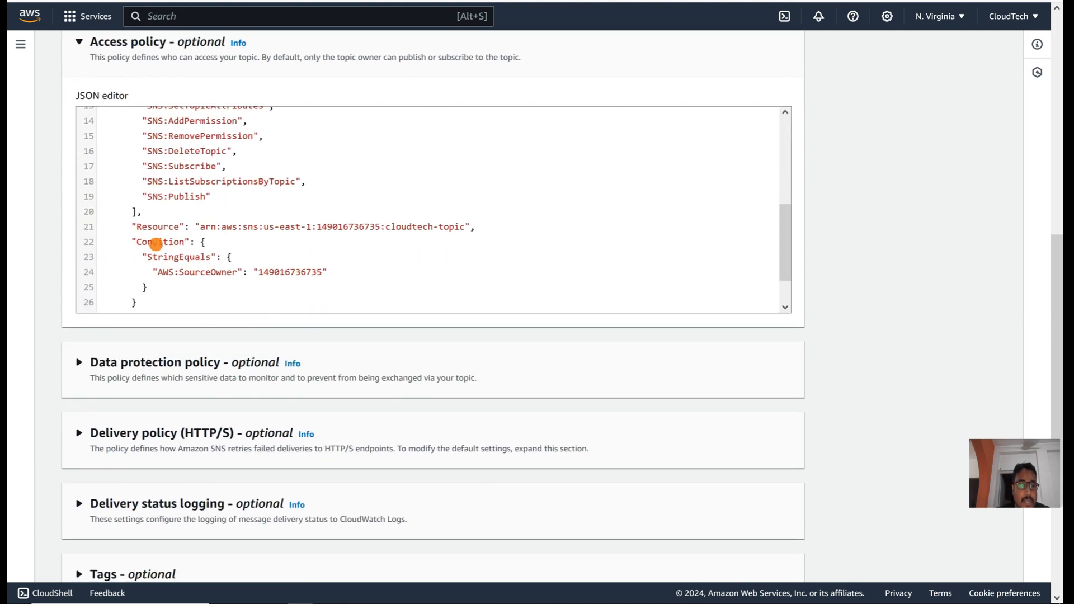
{"action": "left_click", "coordinate": [124, 272]}
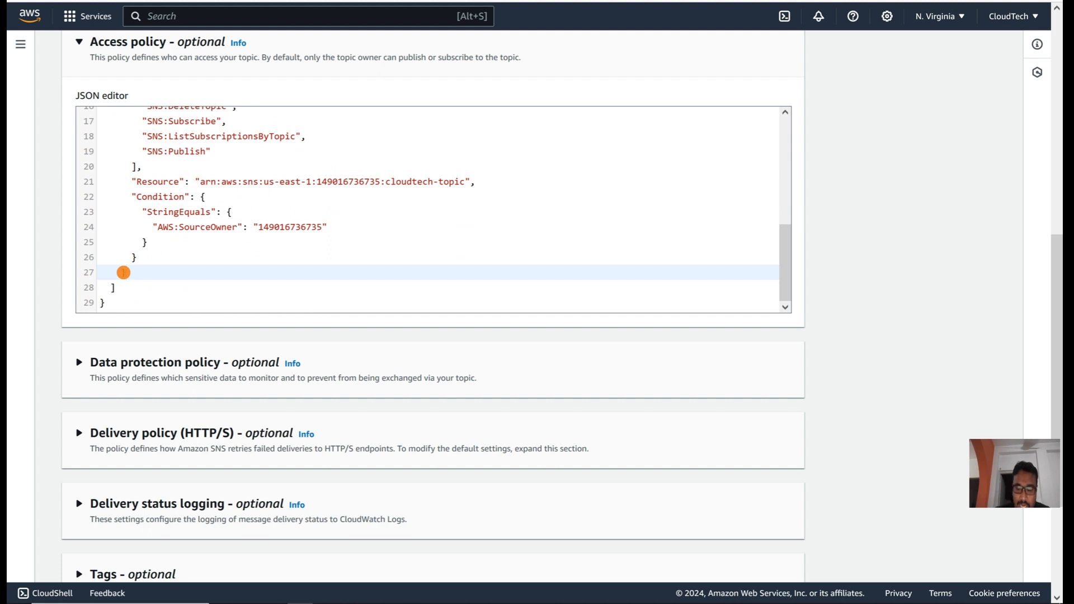
{"action": "key", "text": "Return"}
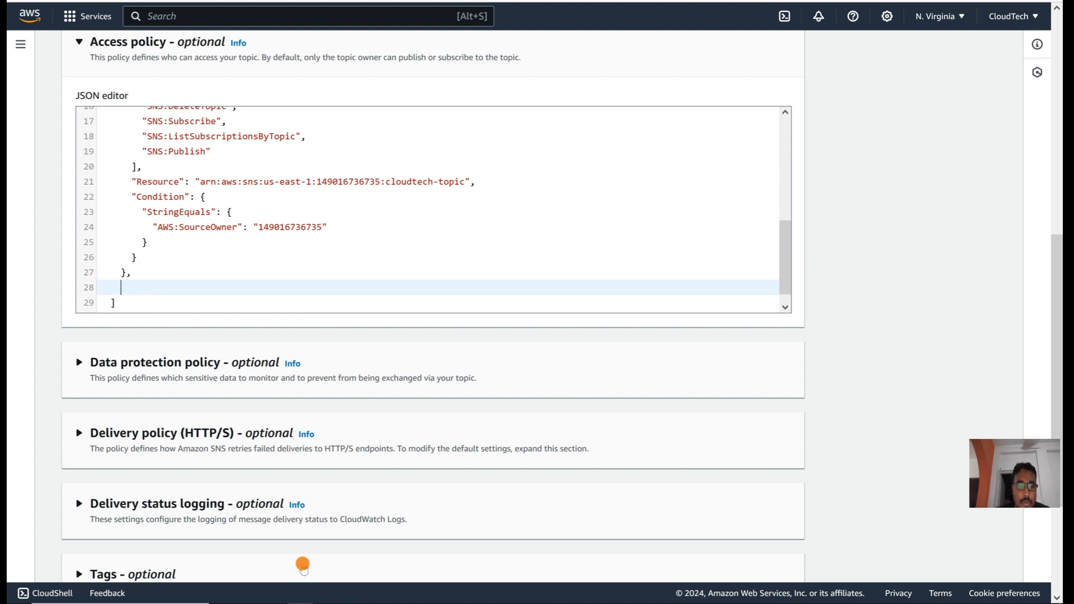
{"action": "left_click", "coordinate": [98, 1]}
{"action": "scroll", "coordinate": [387, 217], "scroll_direction": "up", "scroll_amount": 9}
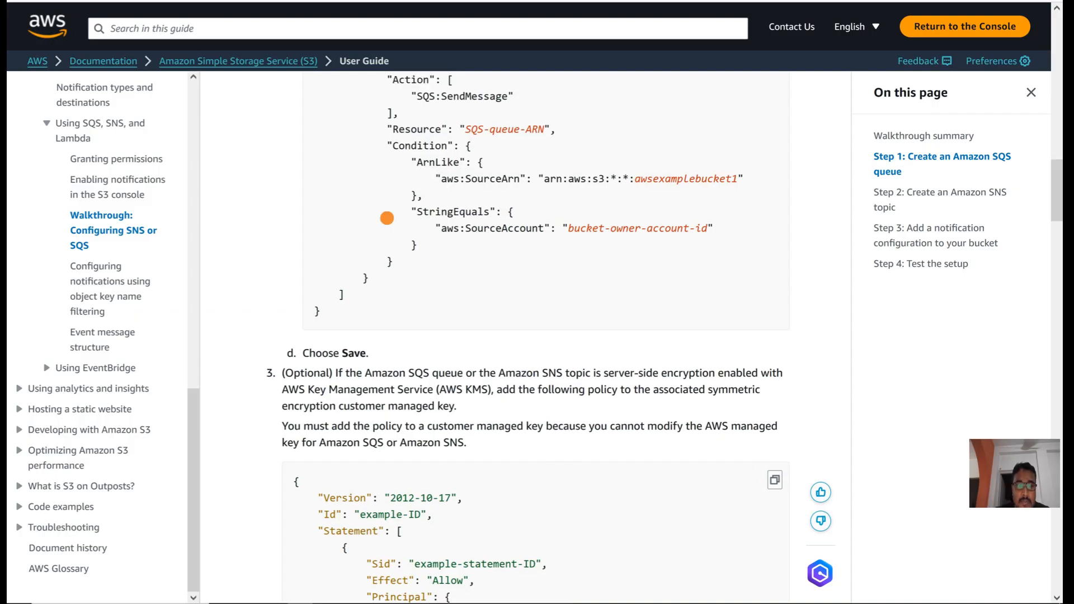
{"action": "scroll", "coordinate": [387, 218], "scroll_direction": "down", "scroll_amount": 15}
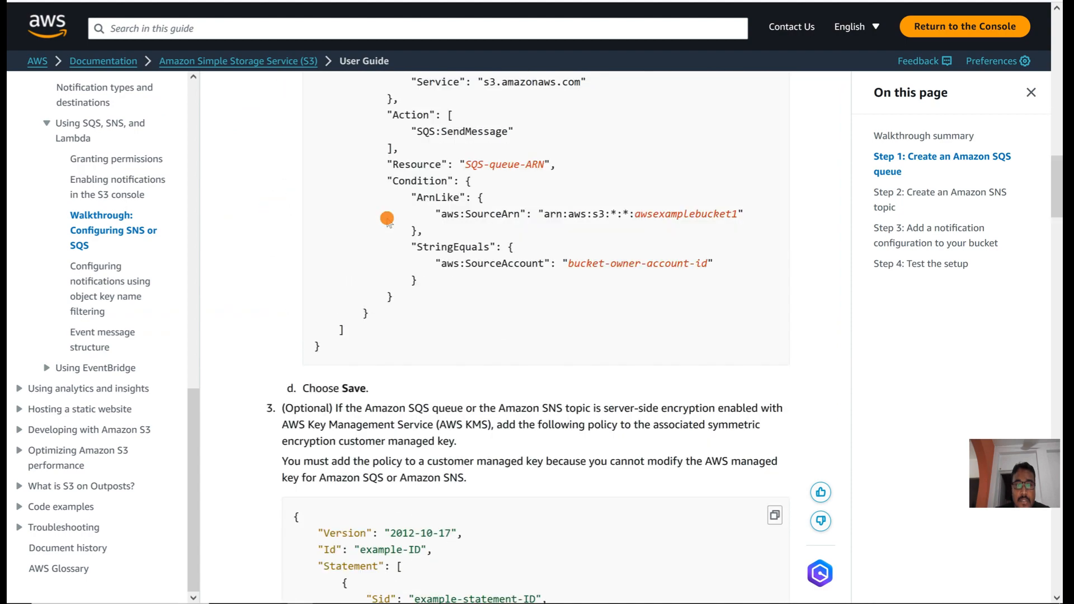
{"action": "scroll", "coordinate": [424, 404], "scroll_direction": "down", "scroll_amount": 4}
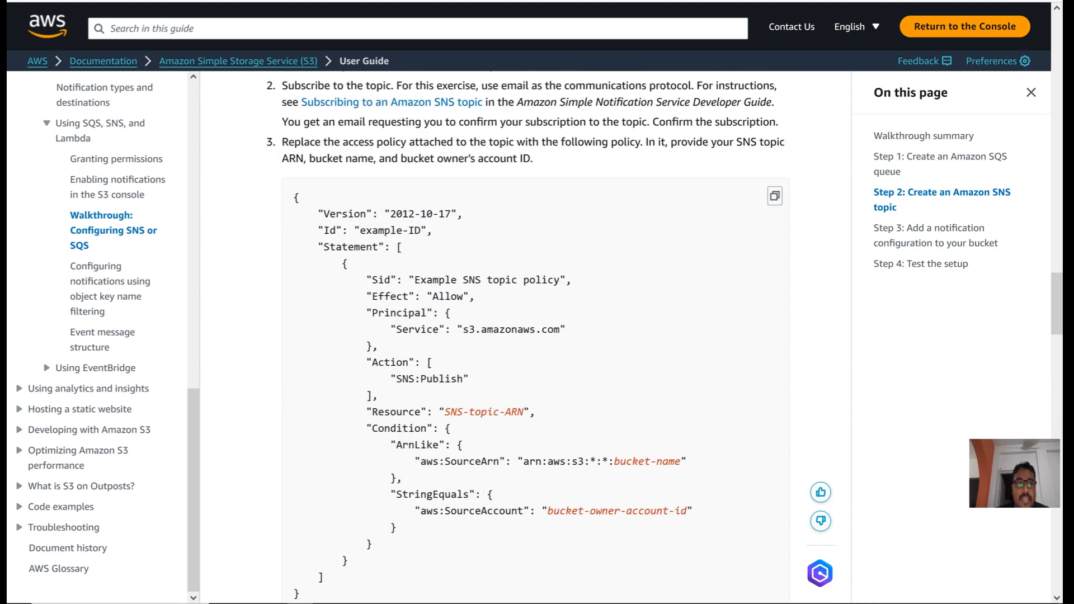
{"action": "key", "text": "ctrl+Tab"}
{"action": "key", "text": "ctrl+Tab"}
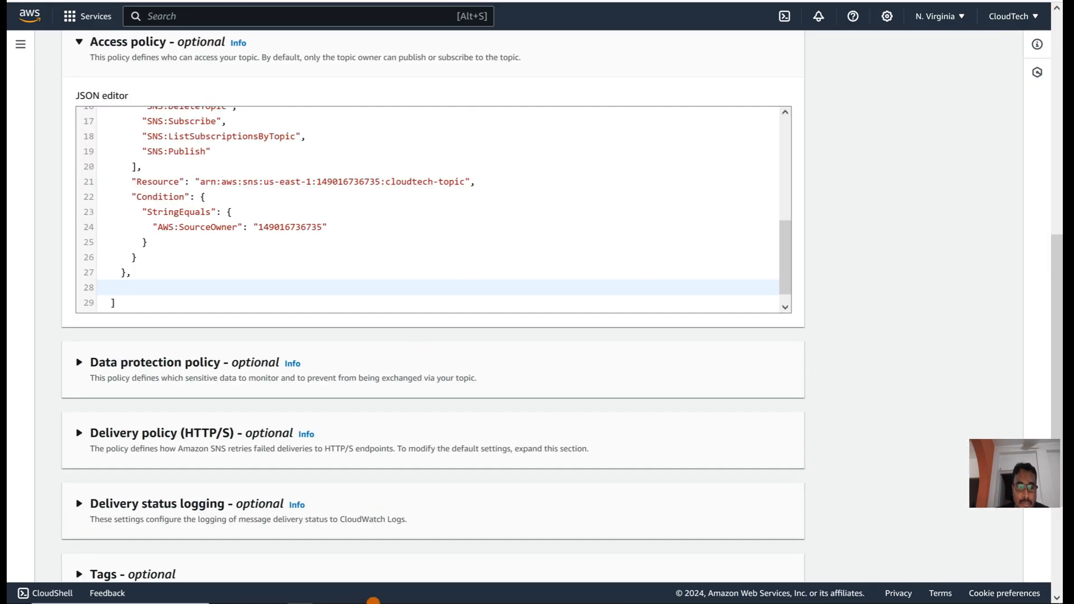
Step: In Notepad, select the prepared SNS:Publish statement for cloudtech-topic from opening to closing brace
{"action": "left_click", "coordinate": [352, 598]}
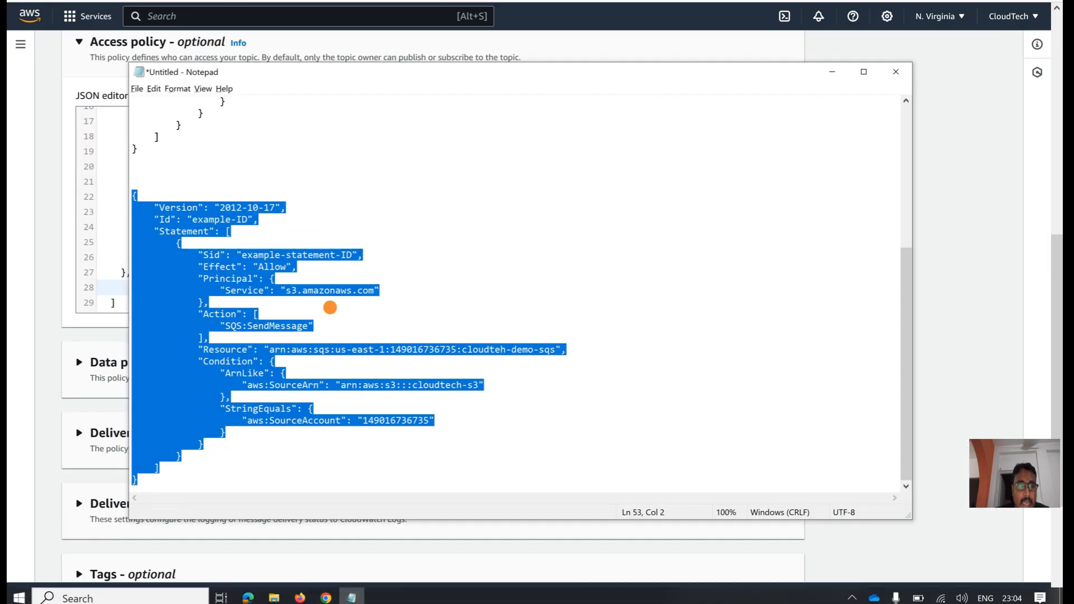
{"action": "scroll", "coordinate": [330, 307], "scroll_direction": "up", "scroll_amount": 7}
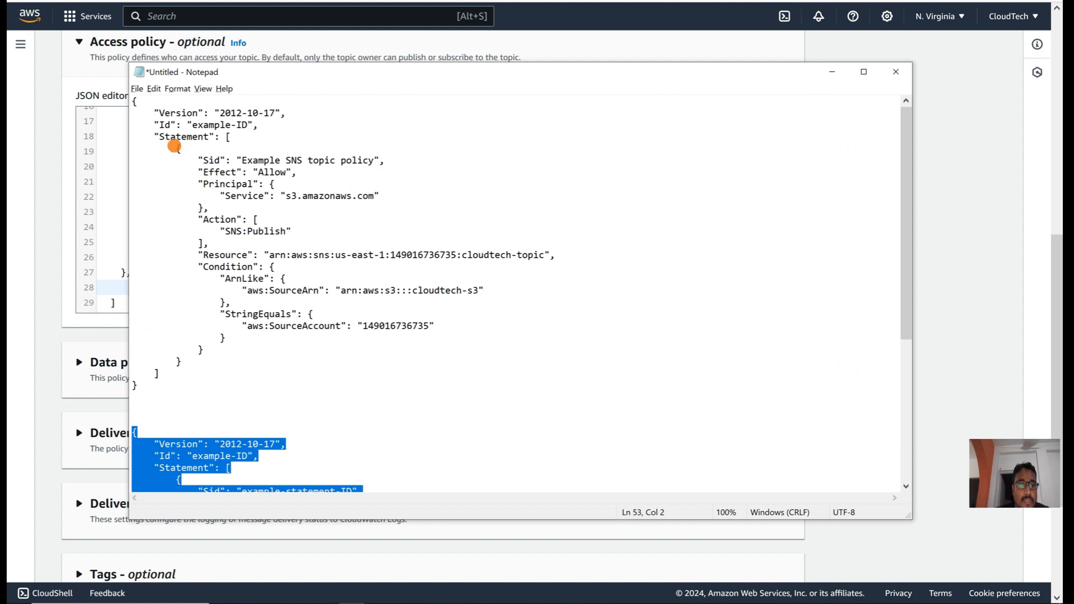
{"action": "left_click", "coordinate": [186, 148]}
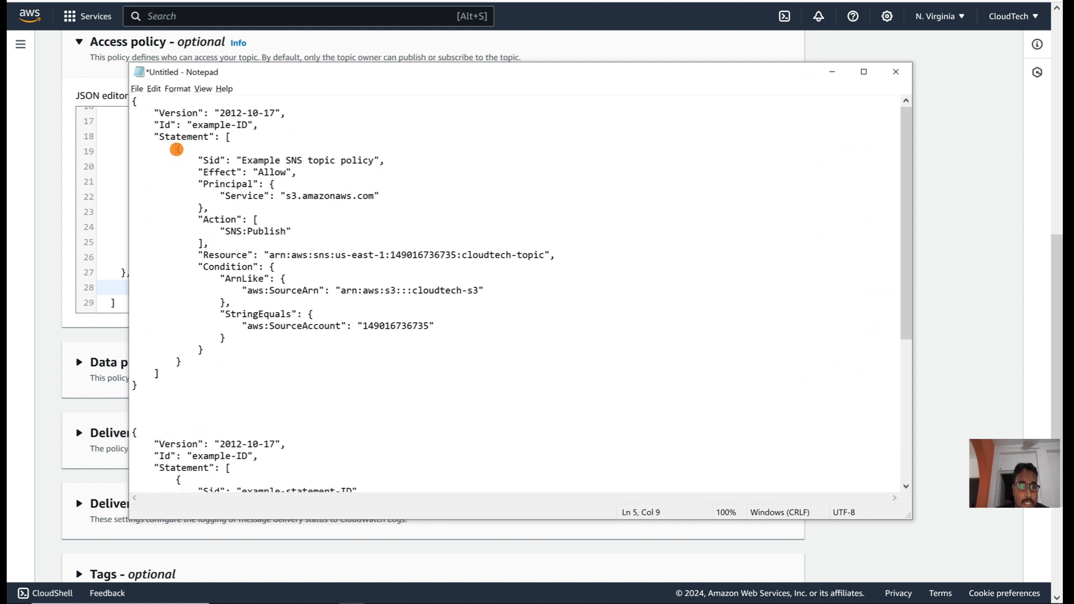
{"action": "left_click_drag", "start_coordinate": [177, 149], "coordinate": [194, 360]}
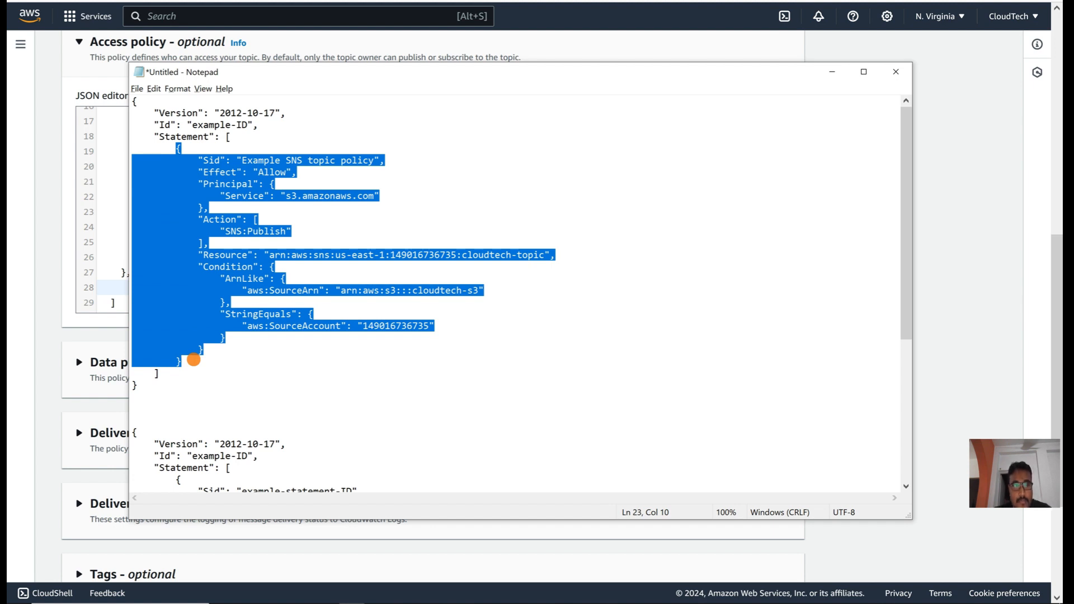
Step: Paste the S3 publish statement into cloudtech-topic's policy, verify bucket name and account ID, and save
{"action": "key", "text": "alt+Tab"}
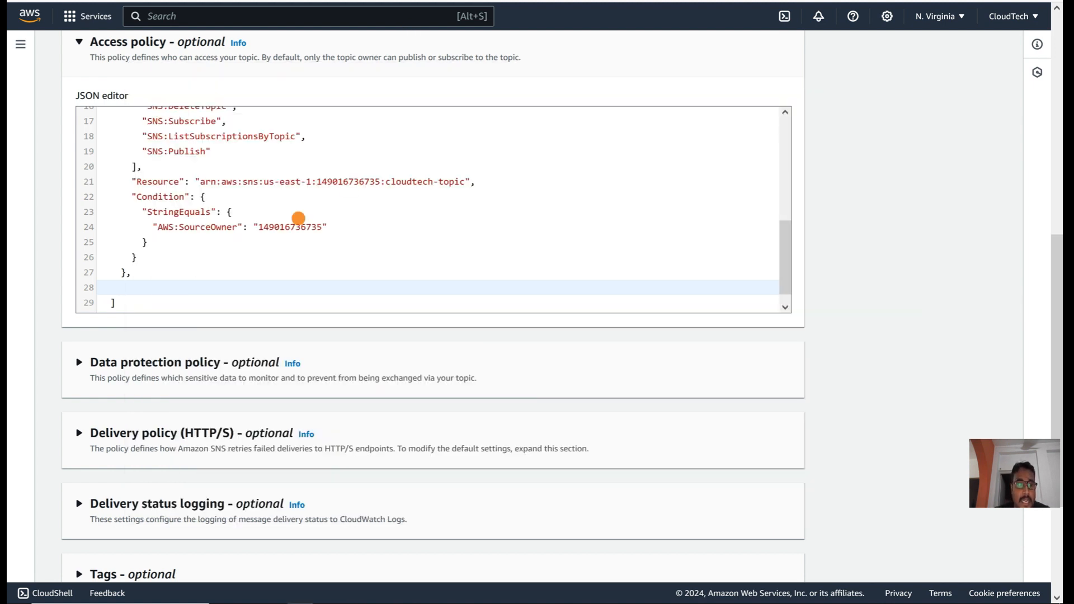
{"action": "key", "text": "ctrl+v"}
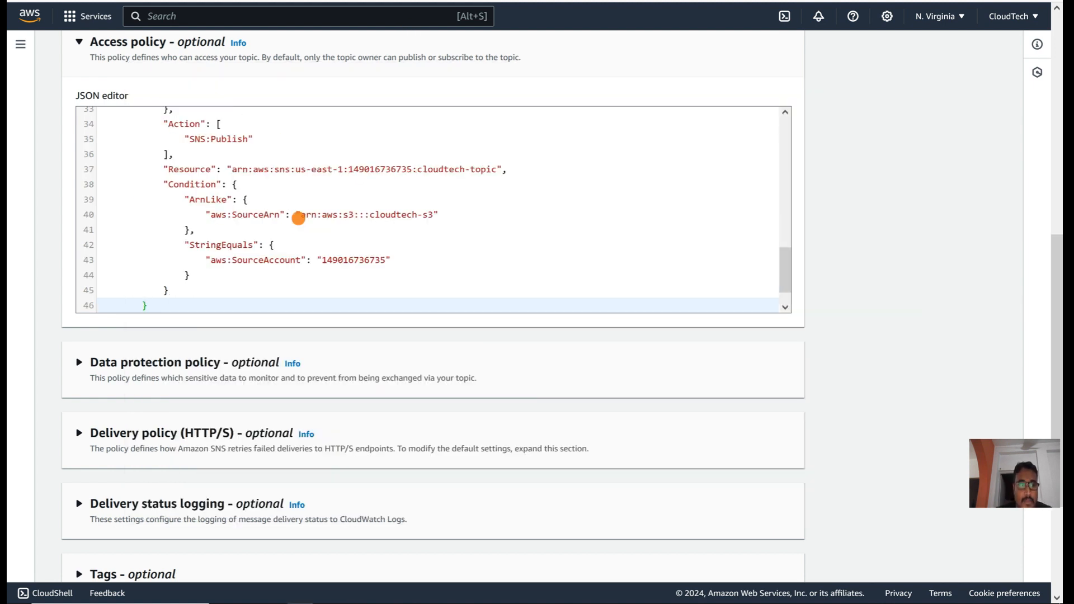
{"action": "scroll", "coordinate": [298, 218], "scroll_direction": "down", "scroll_amount": 1}
{"action": "scroll", "coordinate": [298, 219], "scroll_direction": "up", "scroll_amount": 3}
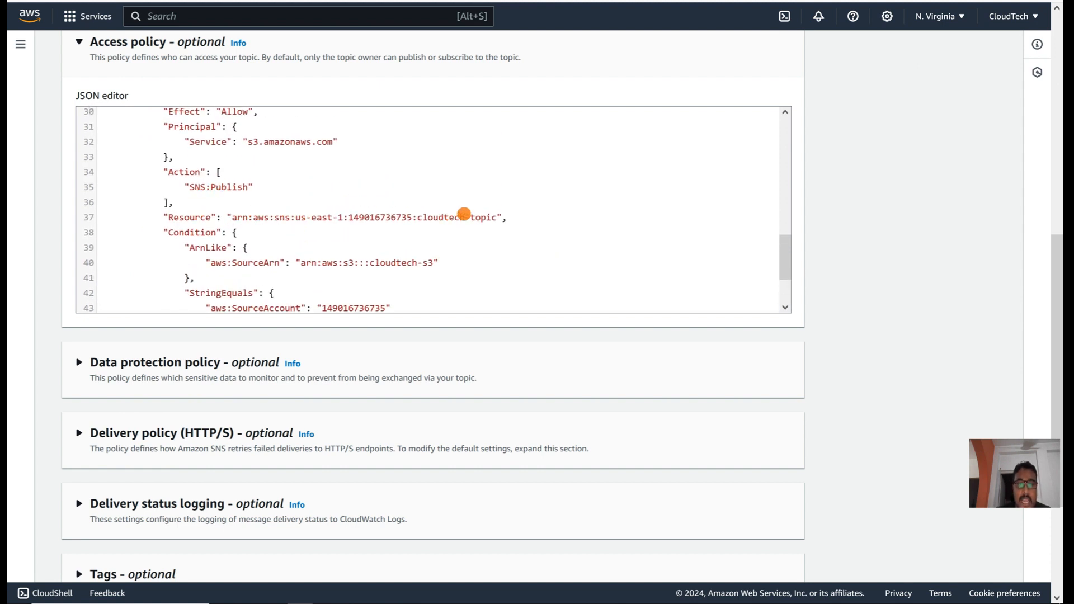
{"action": "double_click", "coordinate": [394, 264]}
{"action": "scroll", "coordinate": [298, 281], "scroll_direction": "down", "scroll_amount": 1}
{"action": "double_click", "coordinate": [376, 262]}
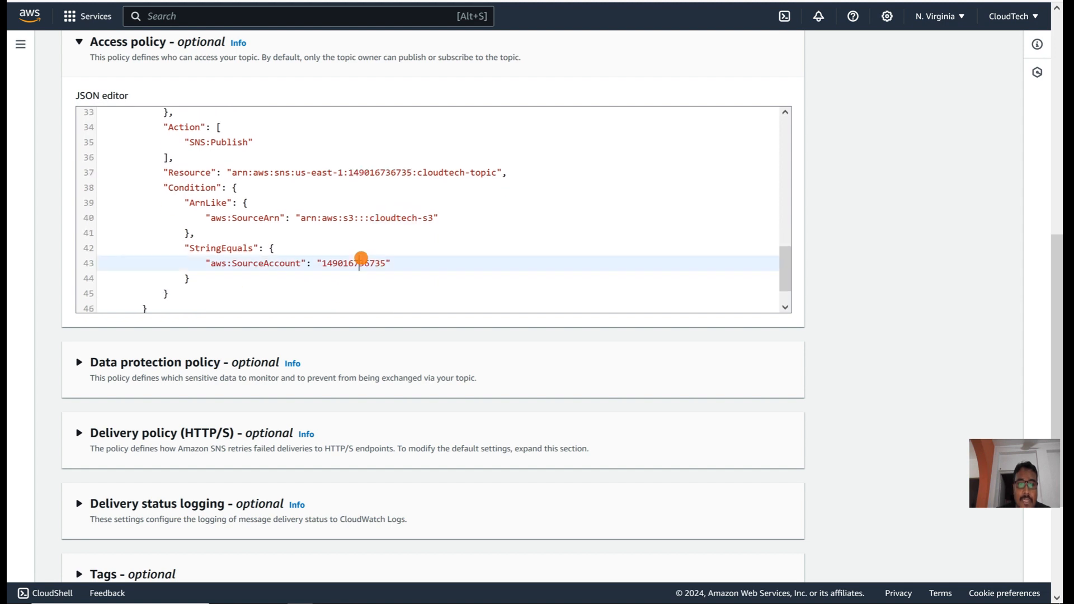
{"action": "scroll", "coordinate": [855, 263], "scroll_direction": "down", "scroll_amount": 3}
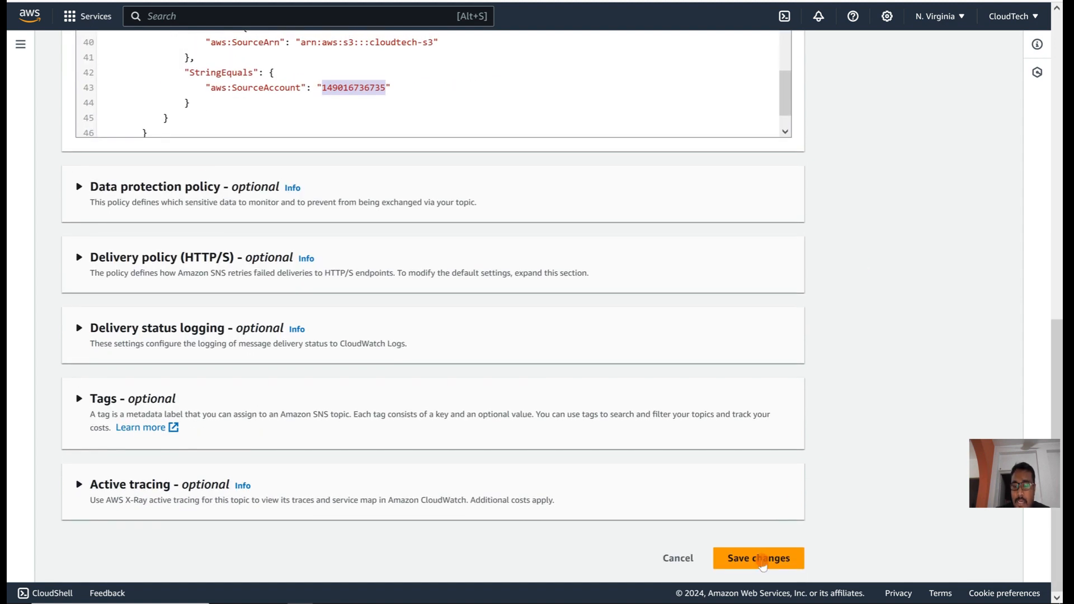
{"action": "left_click", "coordinate": [758, 554]}
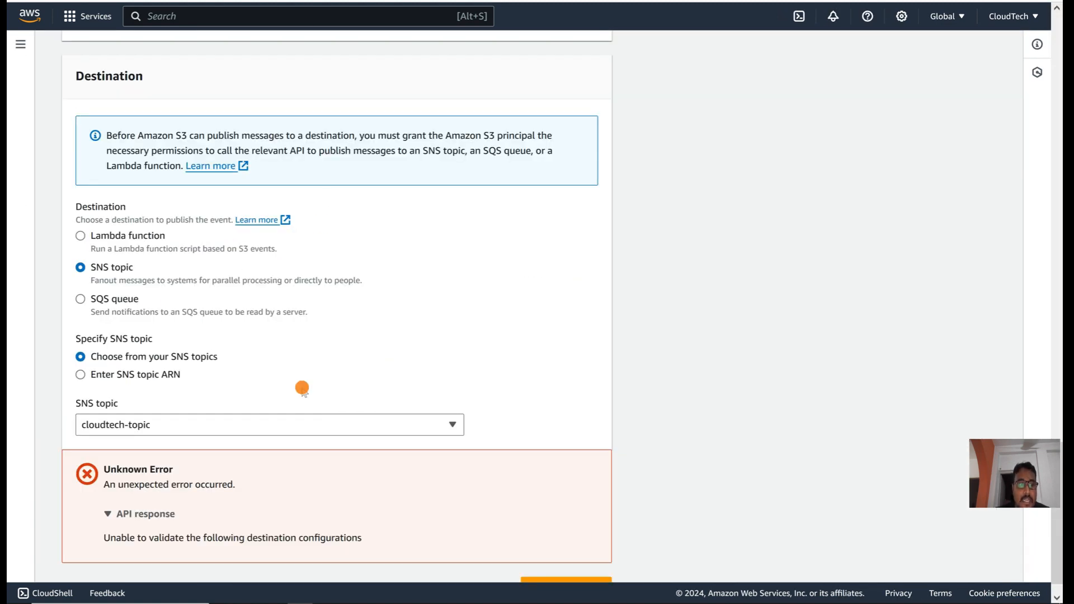
Step: Reload the notification form, switch its destination to SNS topic cloudtech-topic, save, and dismiss the success banner
{"action": "left_click", "coordinate": [61, 1]}
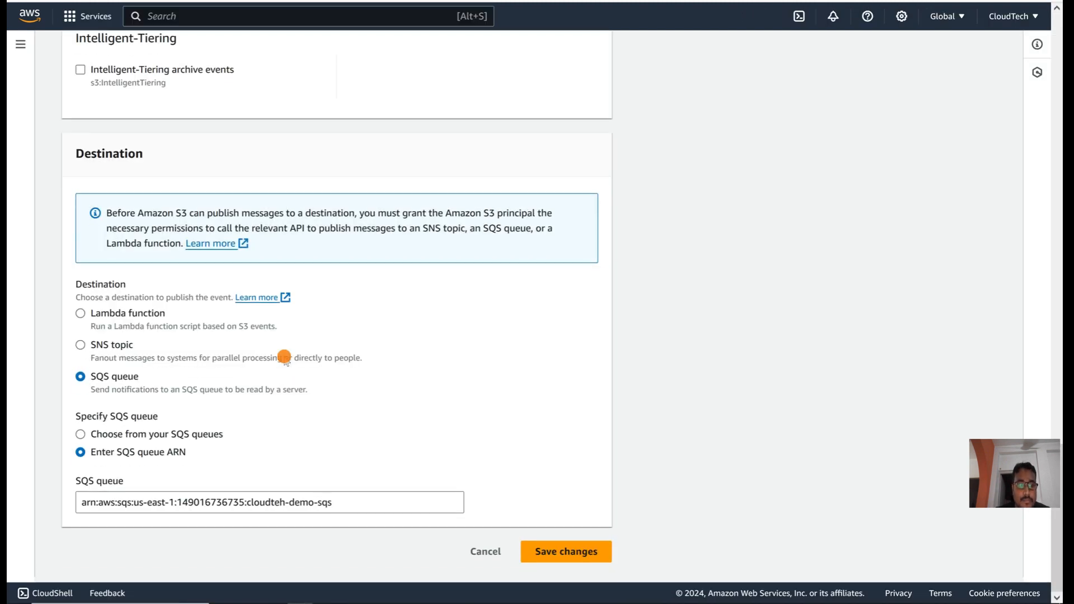
{"action": "left_click", "coordinate": [96, 354]}
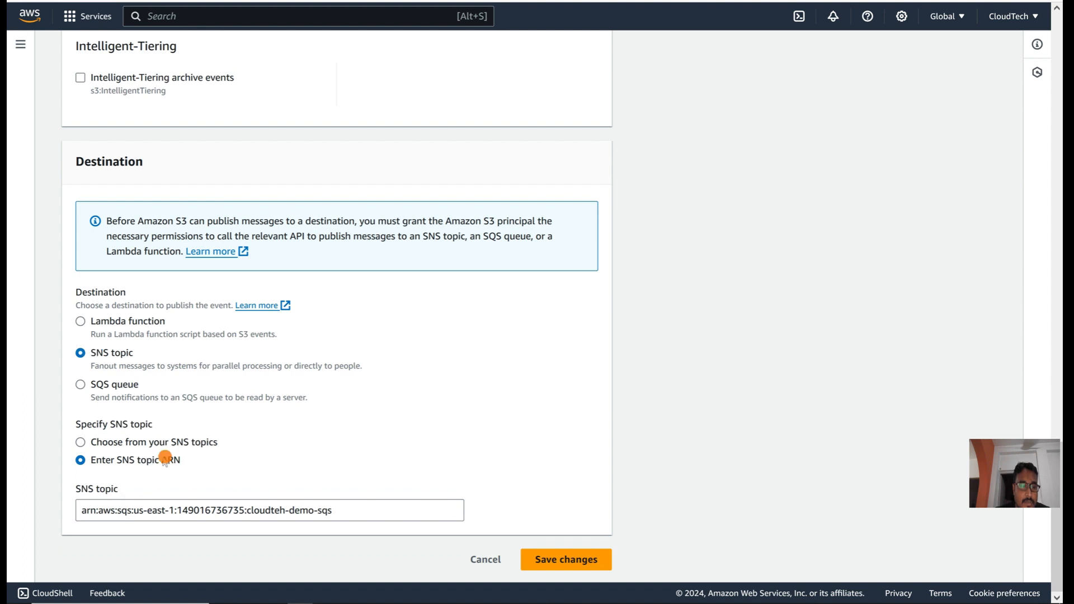
{"action": "left_click", "coordinate": [137, 441]}
{"action": "left_click", "coordinate": [173, 507]}
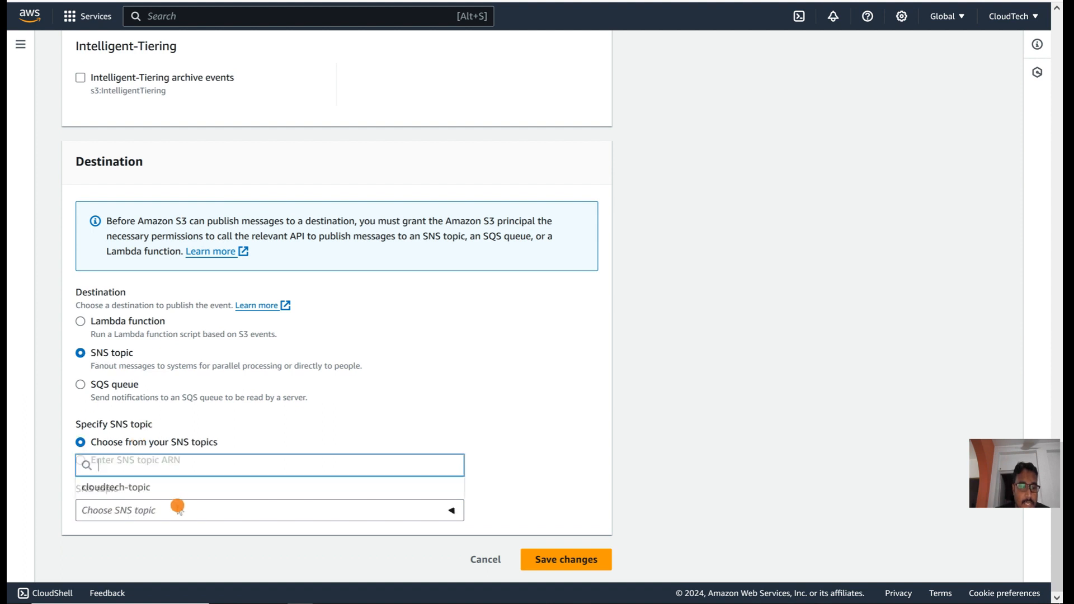
{"action": "left_click", "coordinate": [133, 488]}
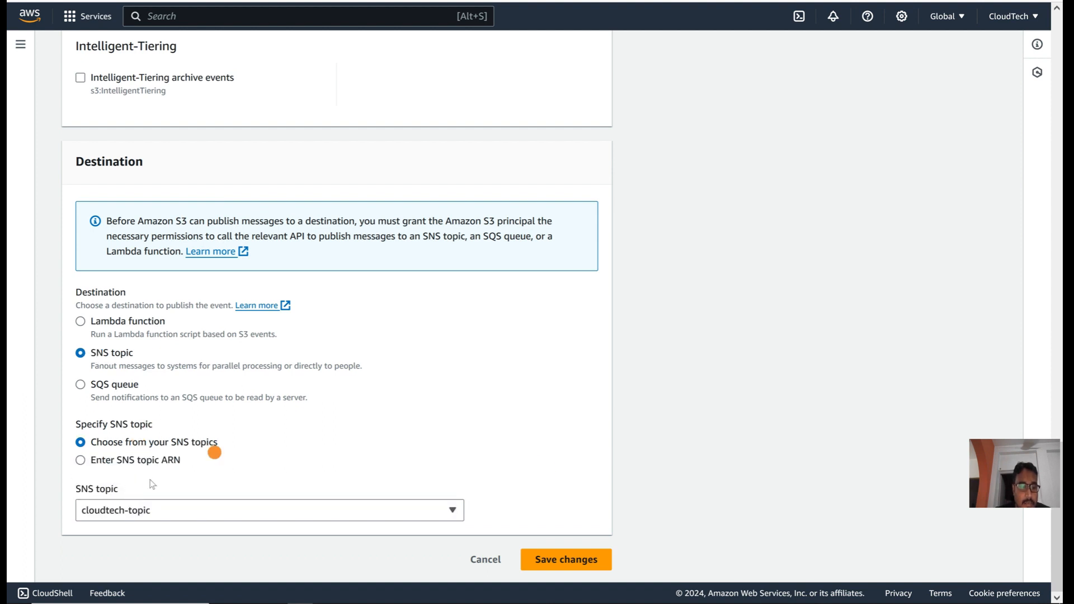
{"action": "left_click", "coordinate": [559, 559]}
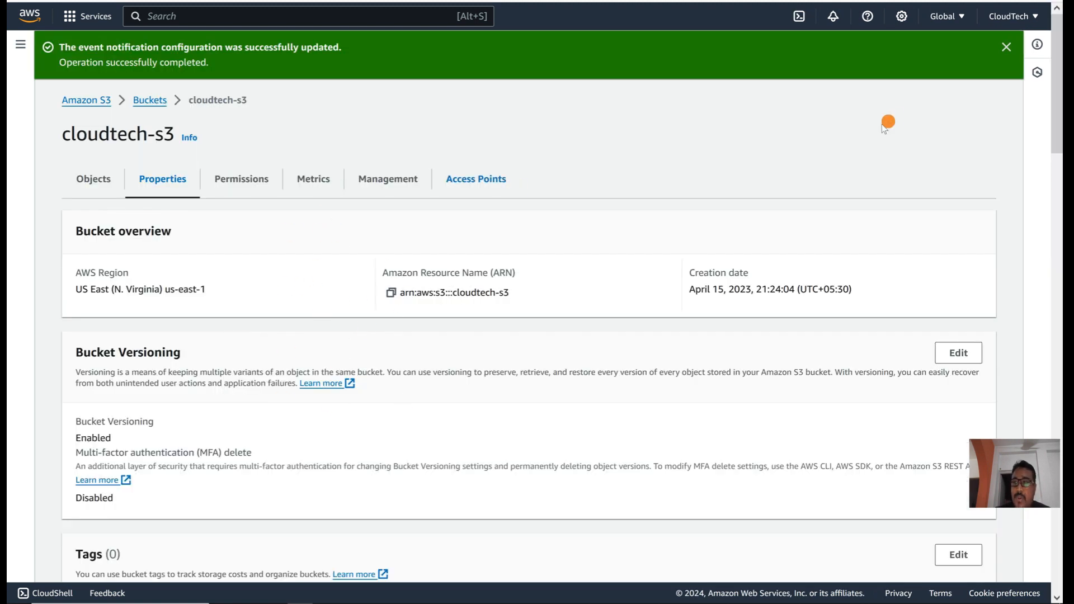
{"action": "left_click", "coordinate": [1006, 48]}
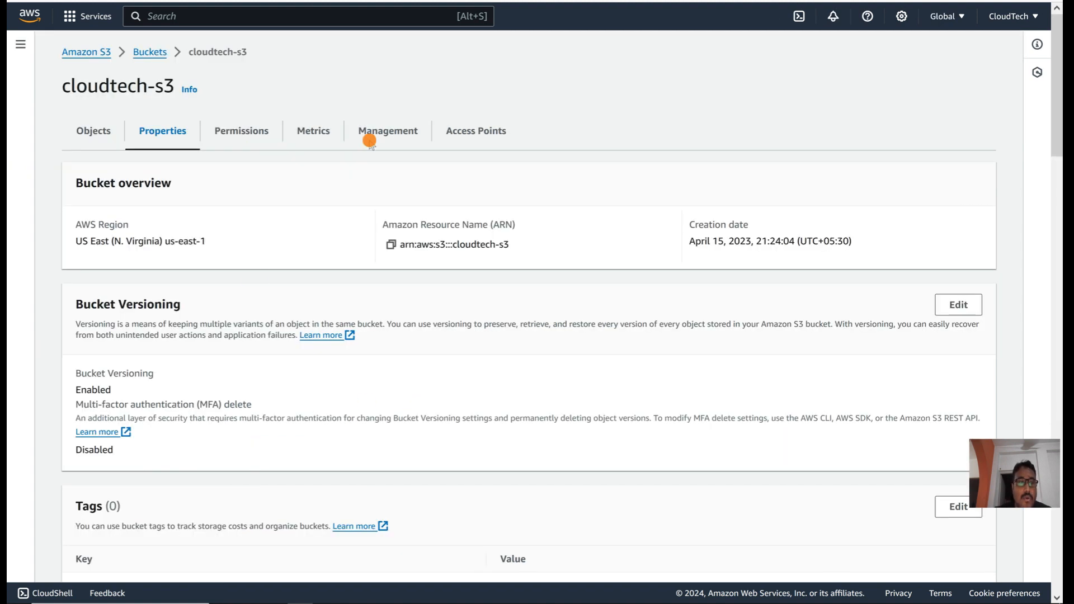
Step: Delete awsstepfunction.png (333.7 KB) from cloudtech-s3, confirming with 'delete', and return to the bucket
{"action": "left_click", "coordinate": [93, 132]}
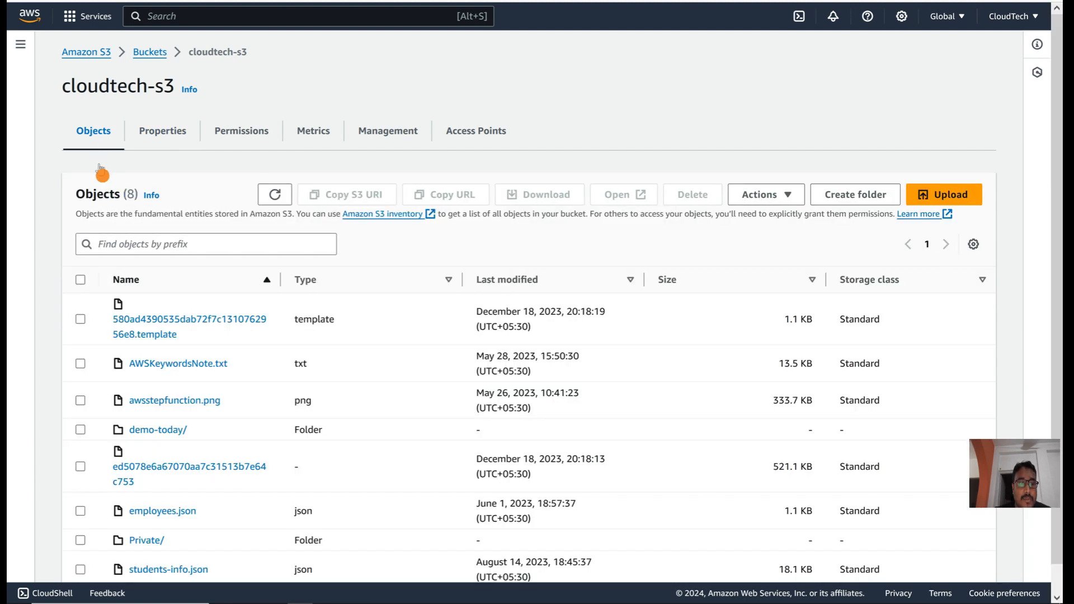
{"action": "scroll", "coordinate": [224, 439], "scroll_direction": "down", "scroll_amount": 1}
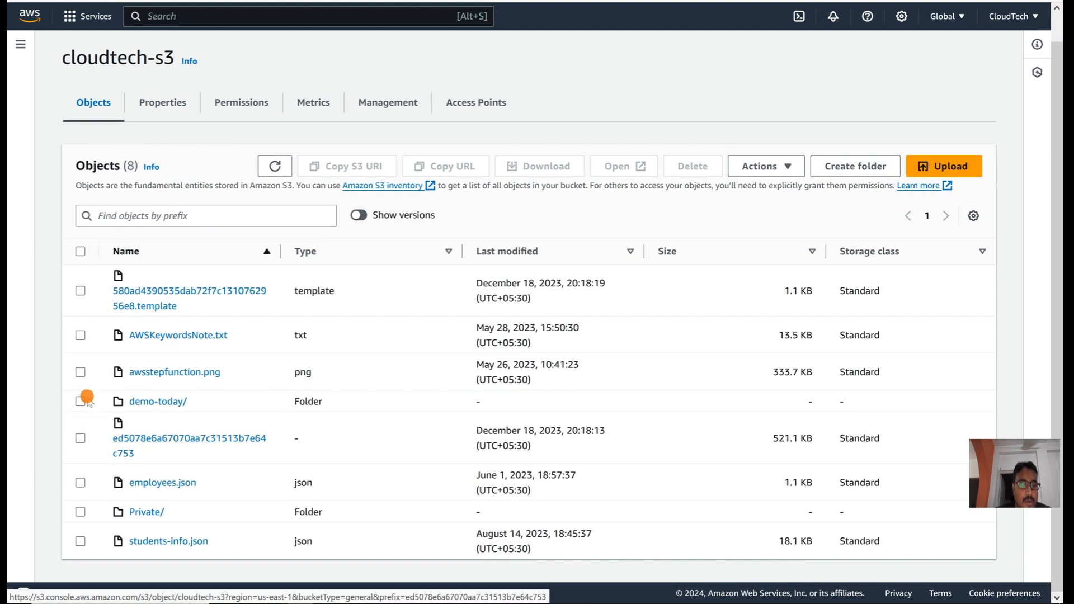
{"action": "left_click", "coordinate": [80, 373]}
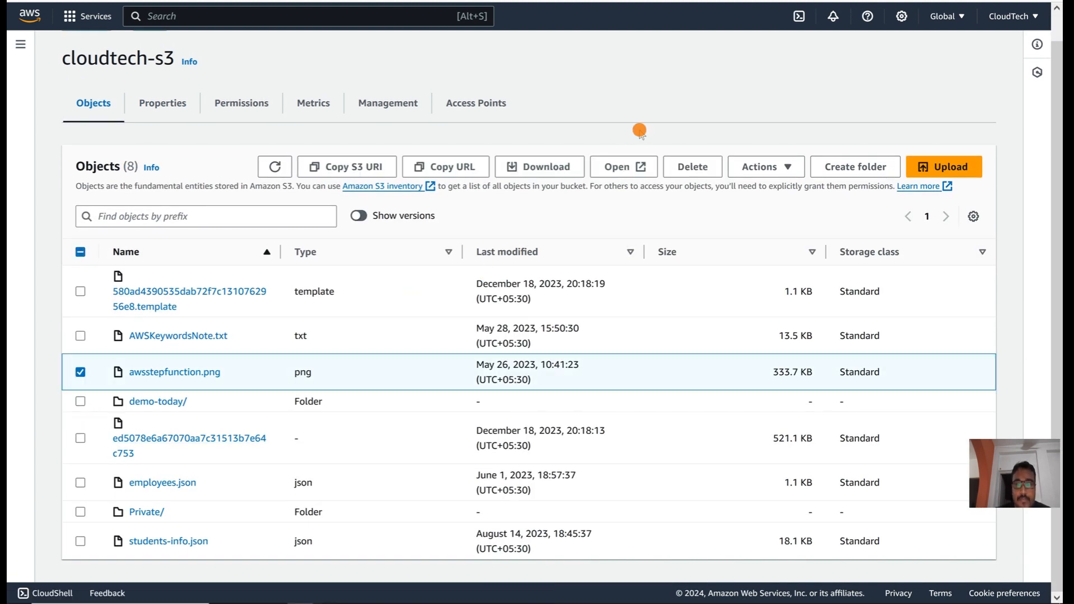
{"action": "left_click", "coordinate": [701, 165]}
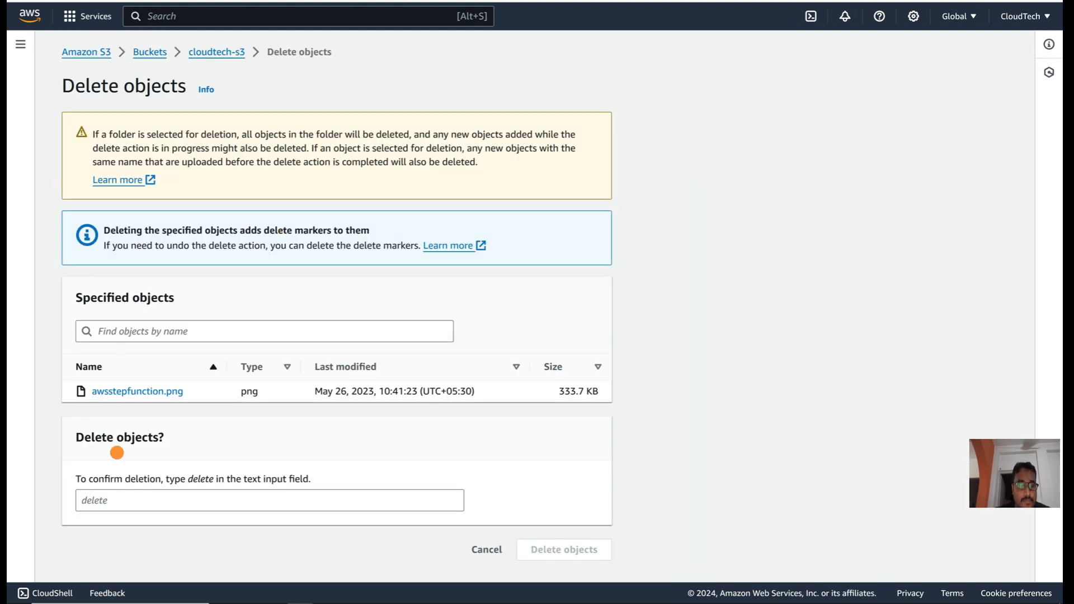
{"action": "left_click", "coordinate": [114, 501]}
{"action": "type", "text": "dele"}
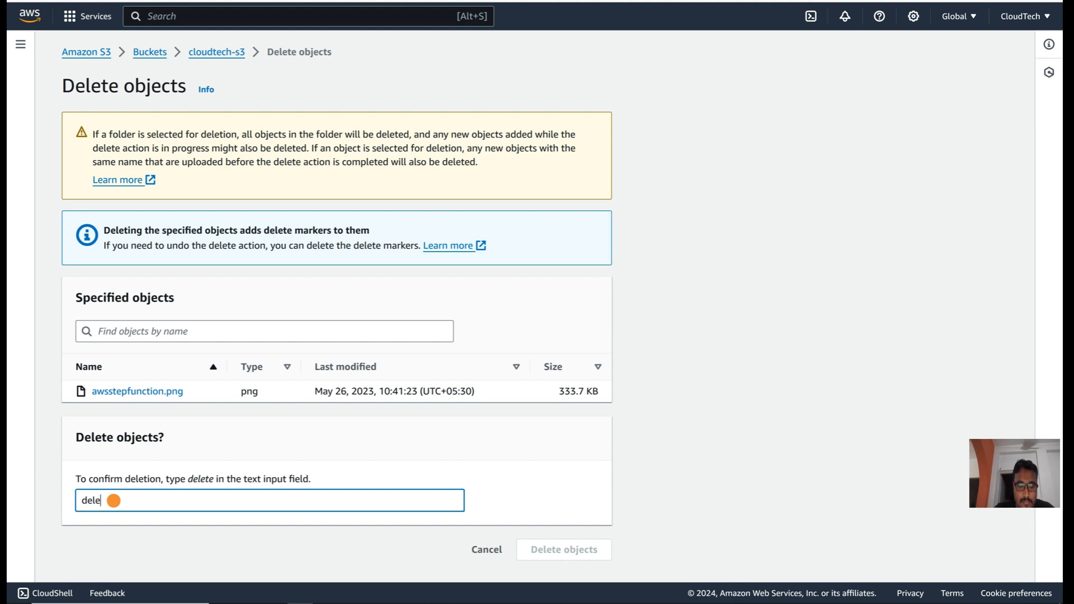
{"action": "type", "text": "te"}
{"action": "left_click", "coordinate": [547, 559]}
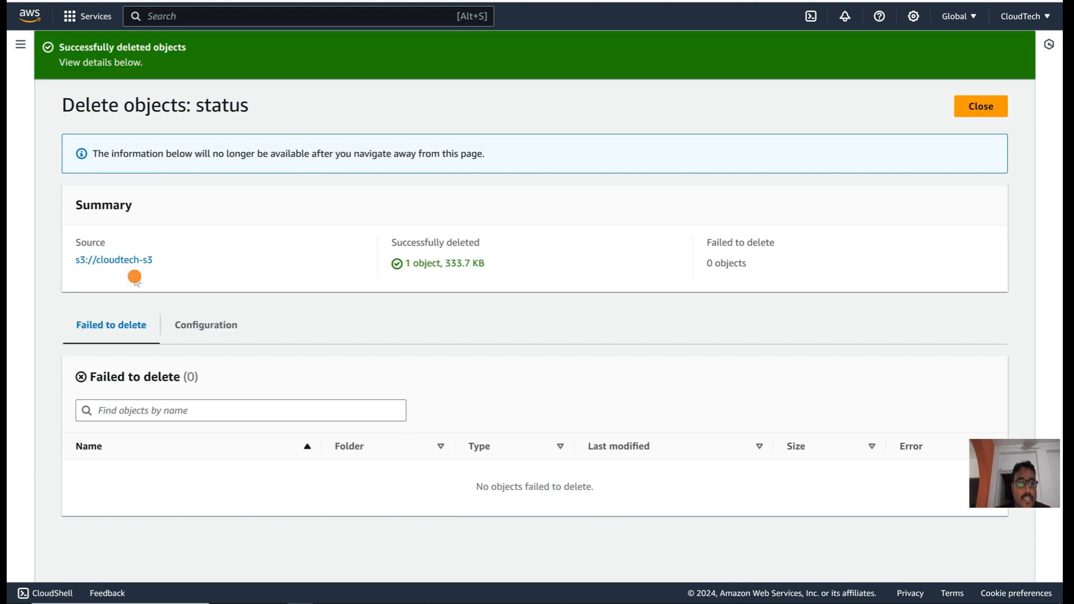
{"action": "left_click", "coordinate": [114, 262]}
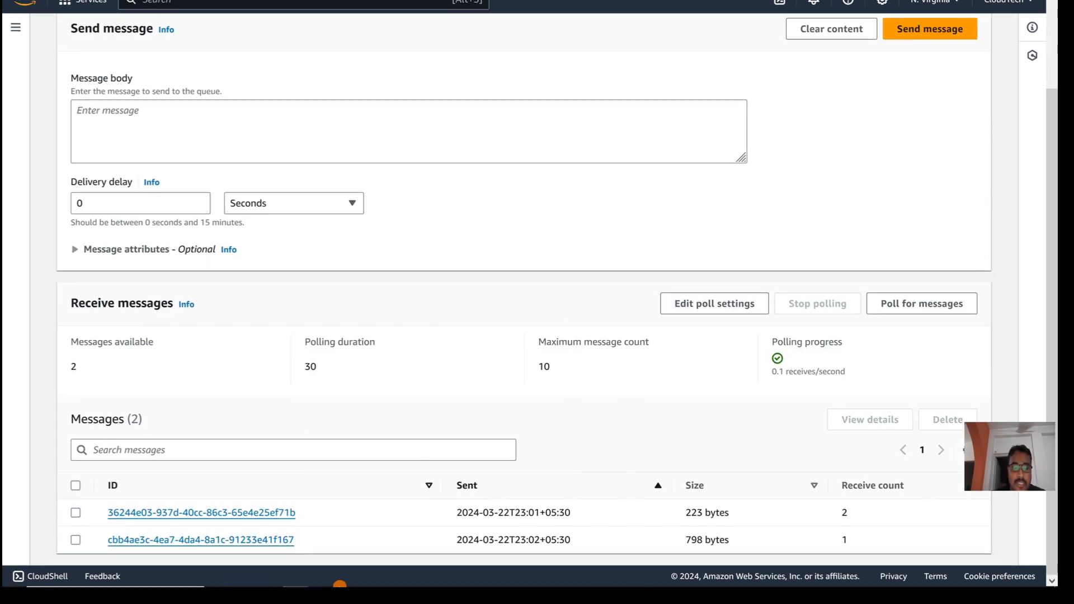
Step: Switch from the AWS console to the Gmail inbox in Chrome
{"action": "mouse_move", "coordinate": [323, 594]}
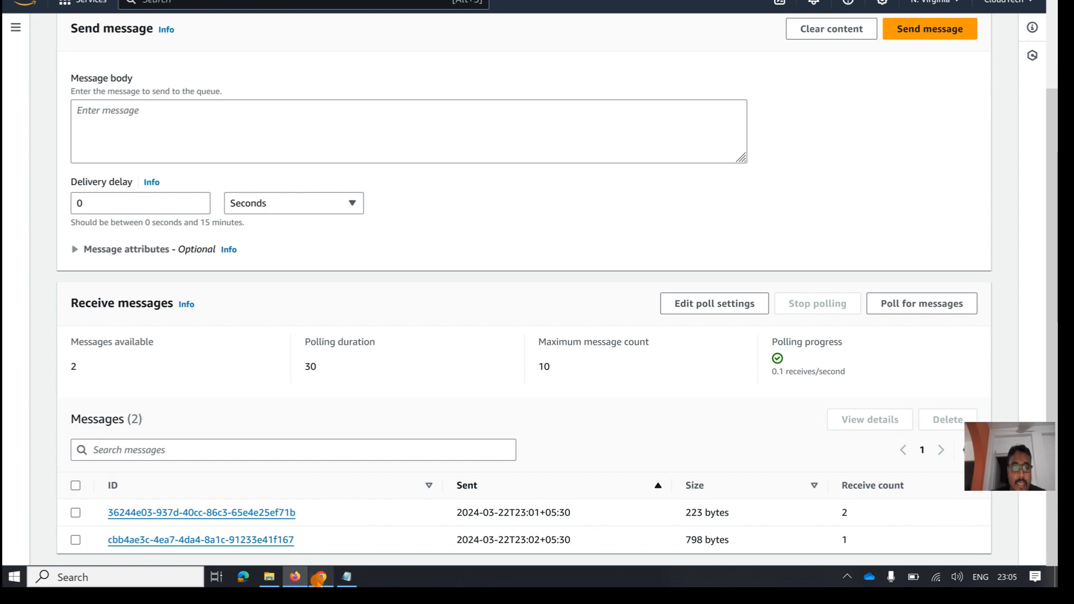
{"action": "left_click", "coordinate": [319, 579]}
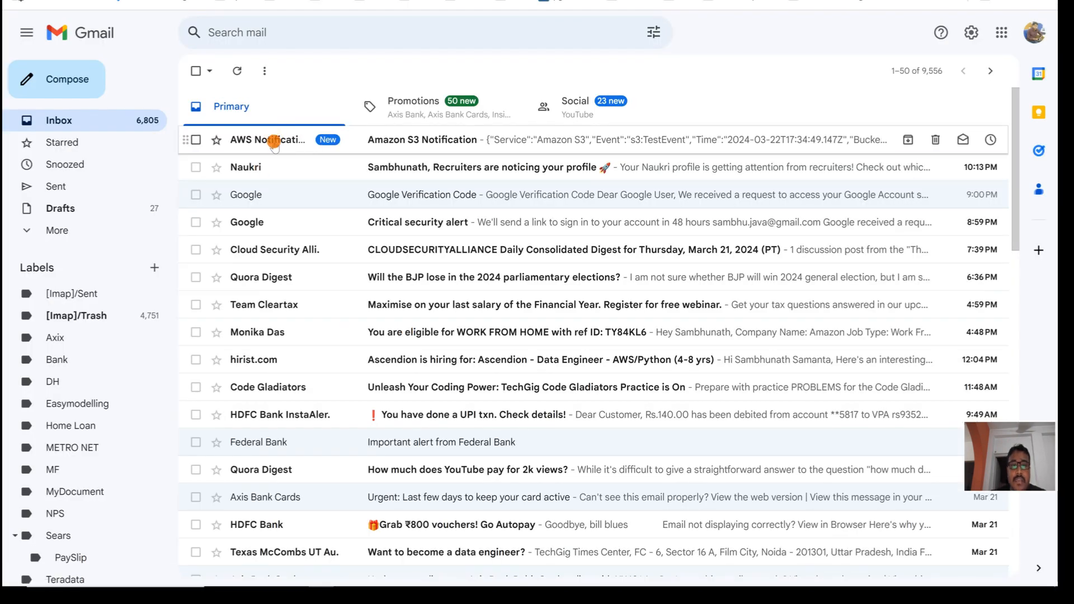
Step: Open the first Amazon S3 Notification email and refresh the inbox to look for new mail
{"action": "left_click", "coordinate": [274, 141]}
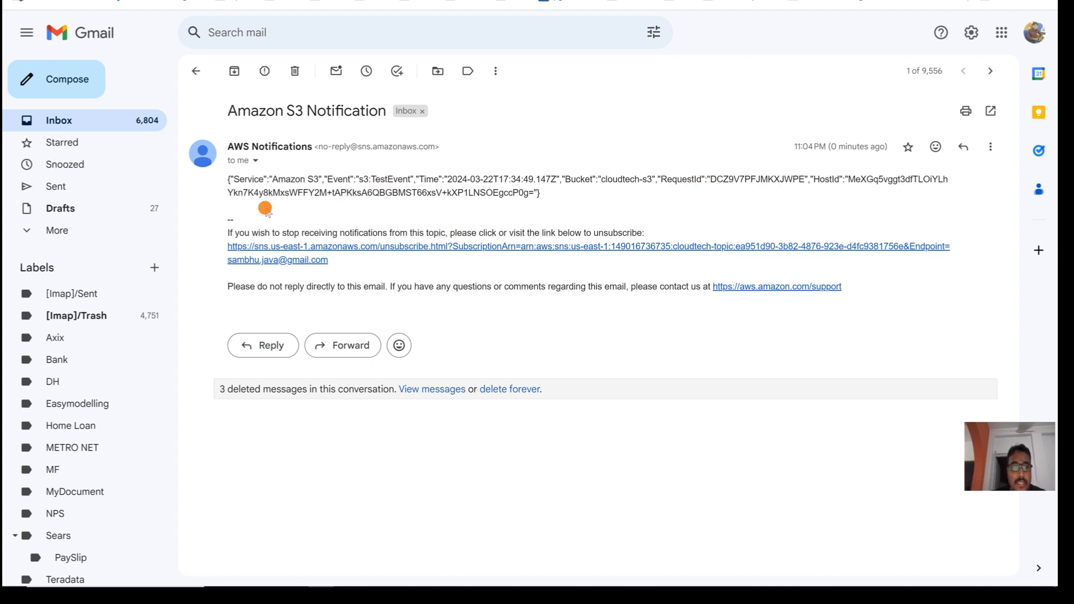
{"action": "left_click", "coordinate": [195, 71]}
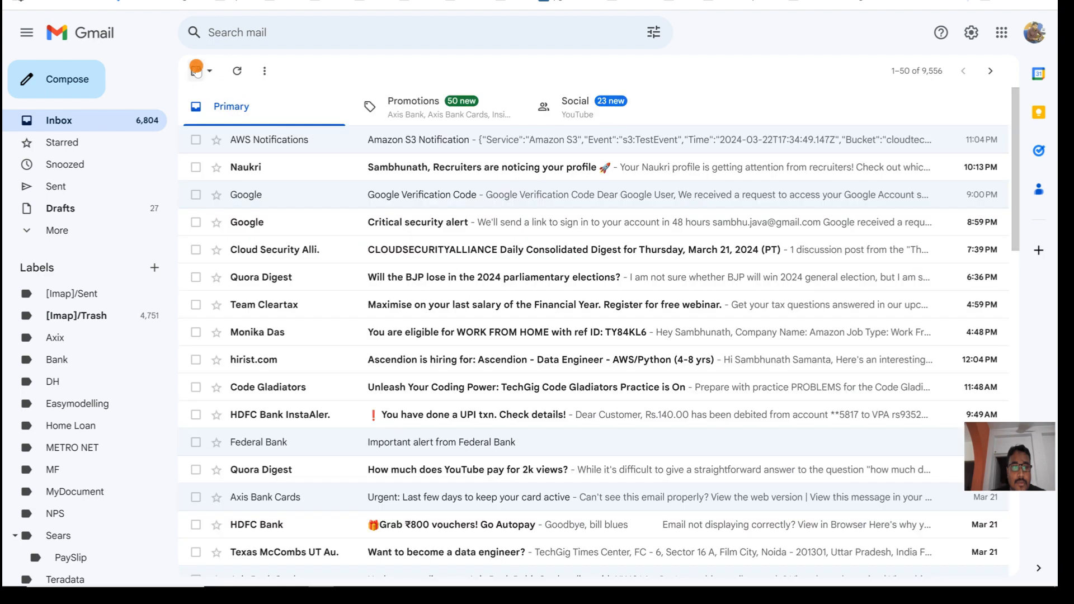
{"action": "left_click", "coordinate": [240, 71]}
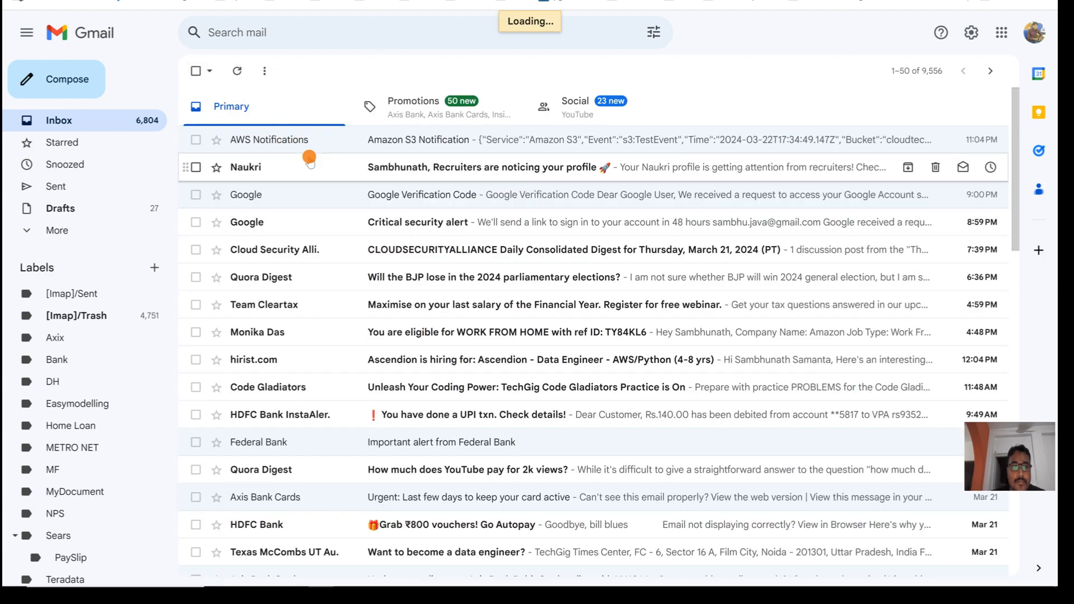
{"action": "left_click", "coordinate": [281, 151]}
{"action": "left_click", "coordinate": [202, 72]}
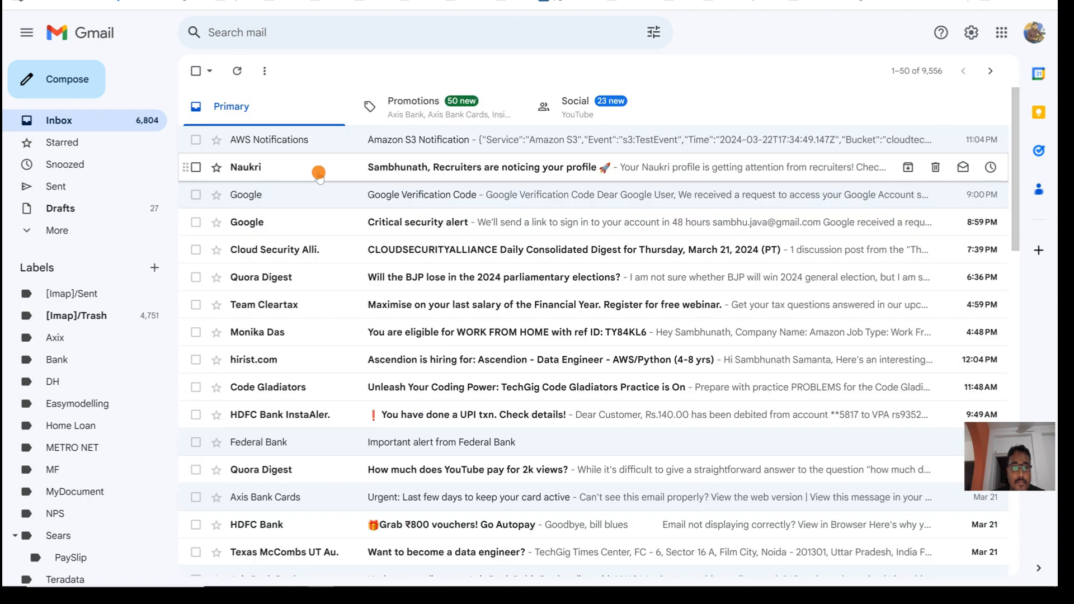
{"action": "left_click", "coordinate": [287, 147]}
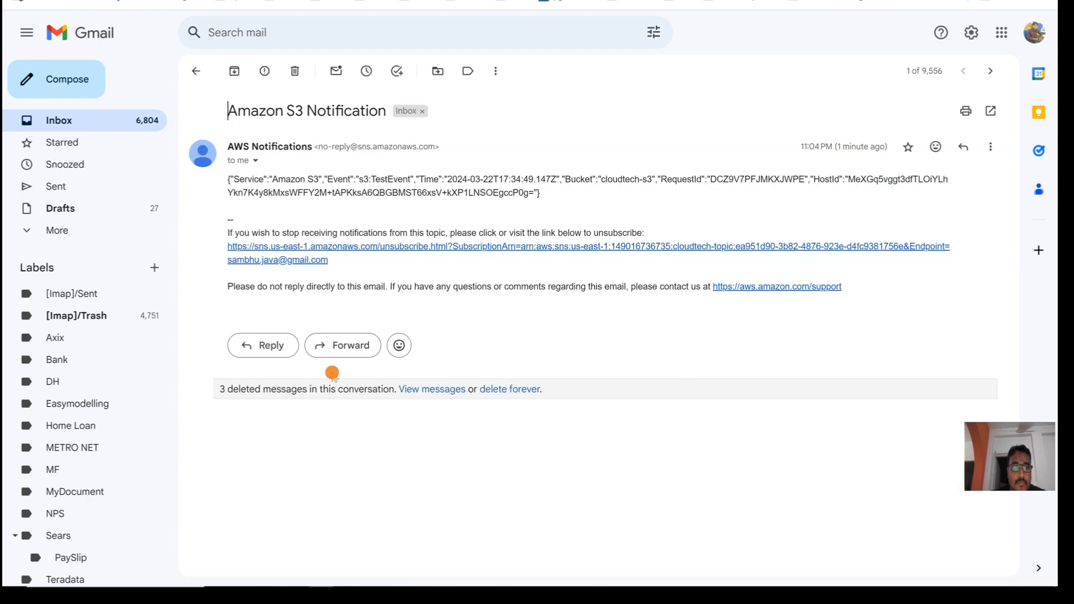
{"action": "left_click", "coordinate": [297, 576]}
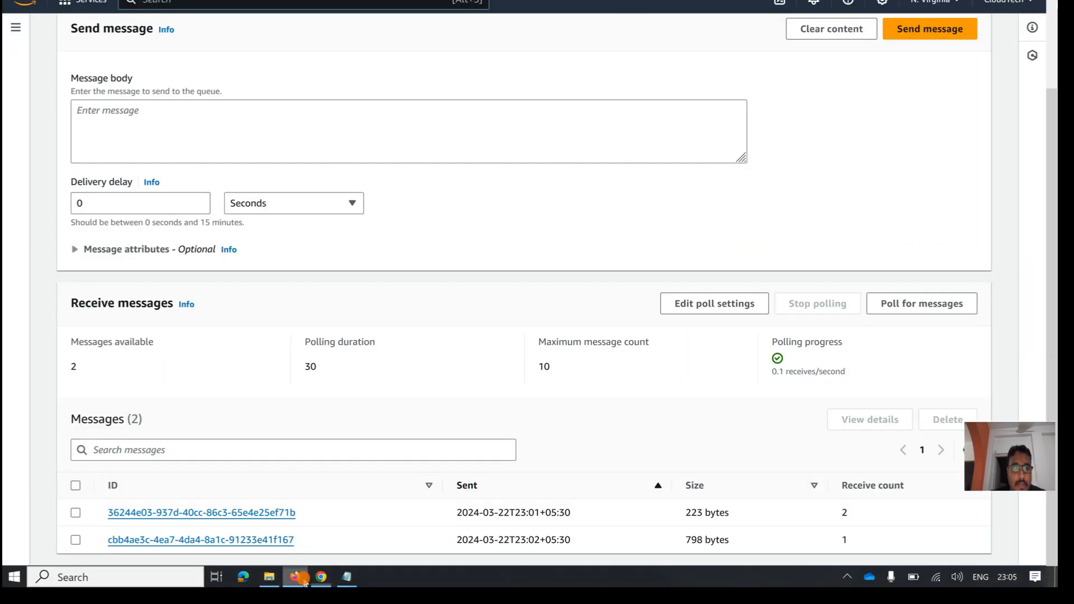
{"action": "left_click", "coordinate": [322, 577]}
{"action": "left_click", "coordinate": [322, 577]}
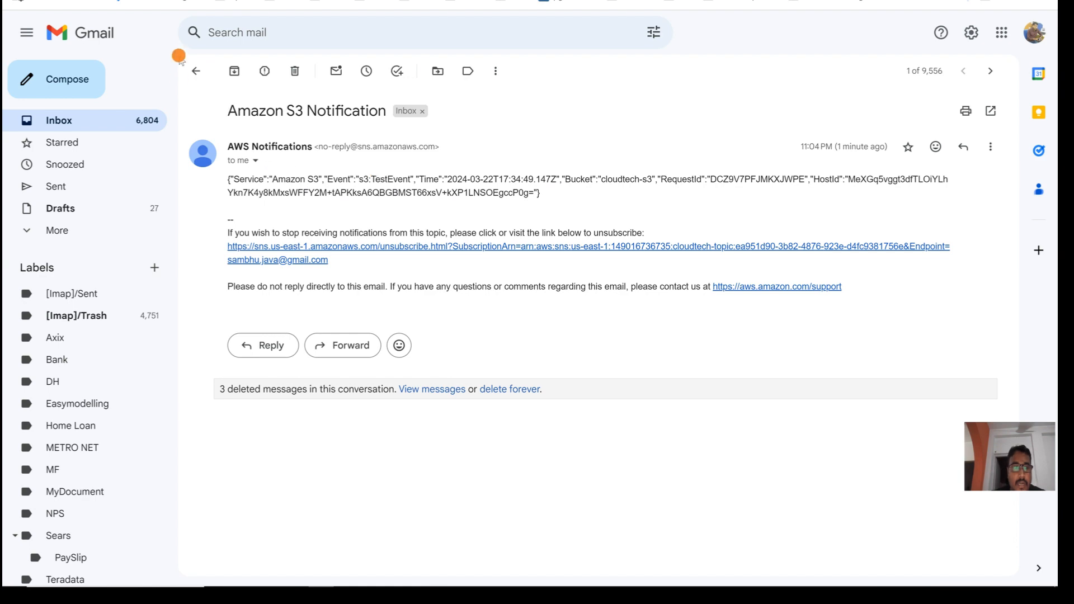
Step: Refresh Gmail, open the AWS Notifications conversation, expand the earlier message, then return to AWS
{"action": "left_click", "coordinate": [196, 71]}
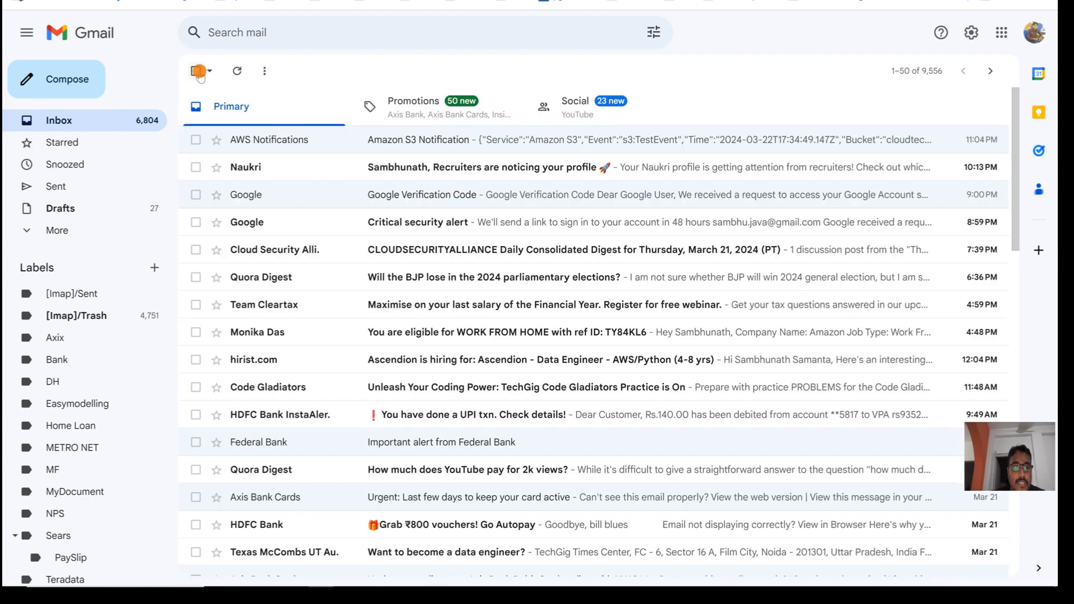
{"action": "left_click", "coordinate": [237, 68]}
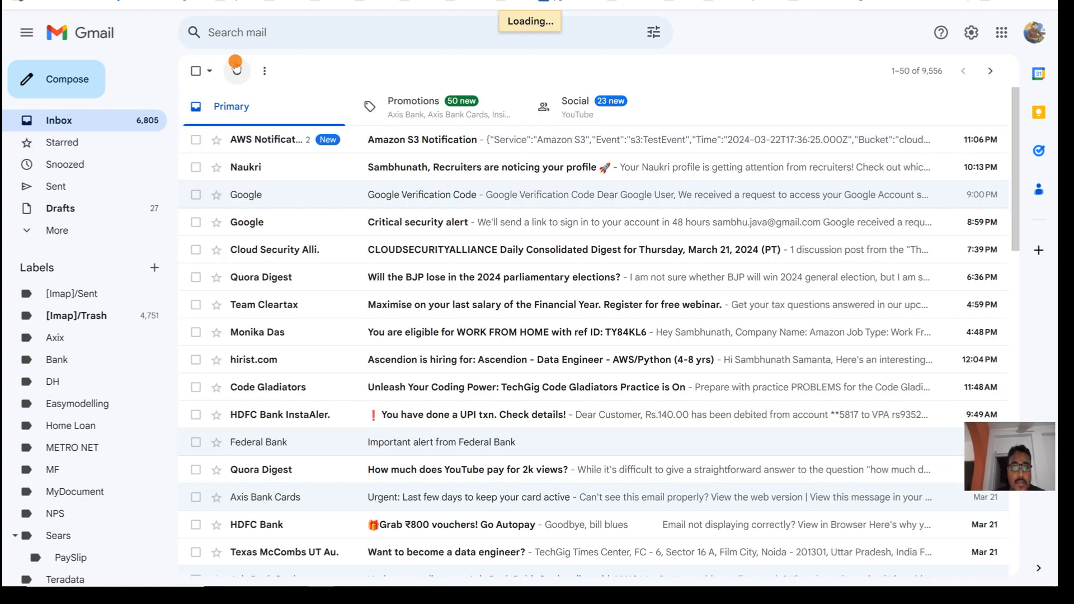
{"action": "left_click", "coordinate": [266, 137]}
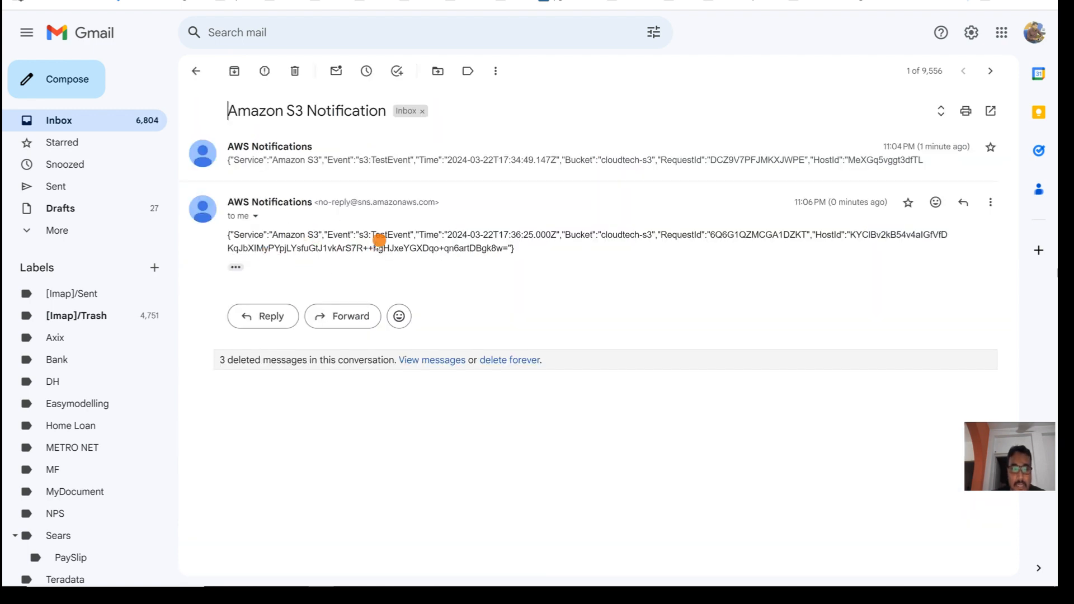
{"action": "left_click", "coordinate": [511, 161]}
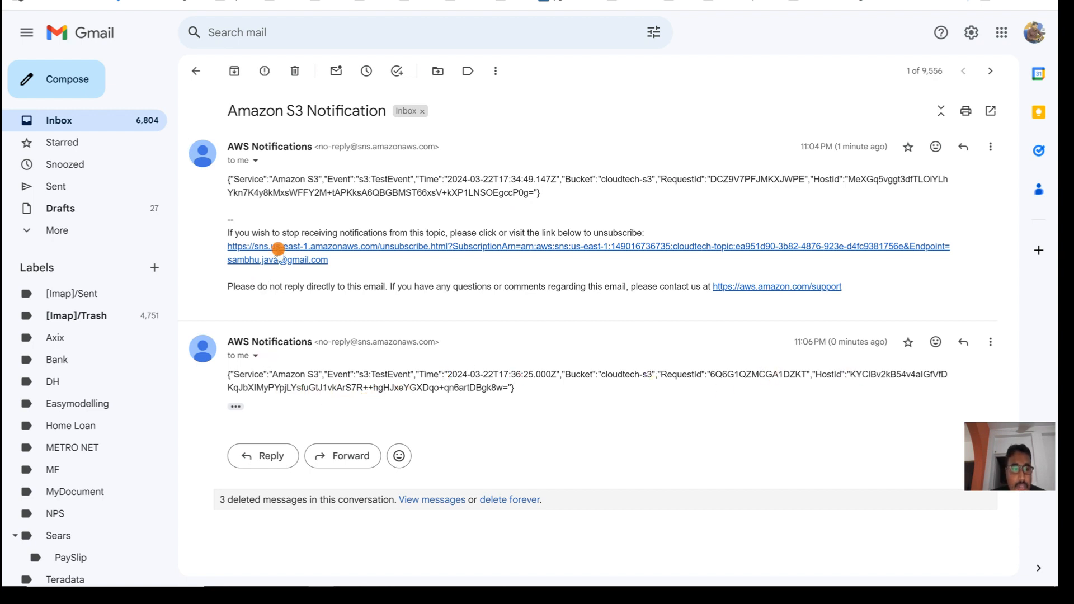
{"action": "left_click", "coordinate": [196, 71]}
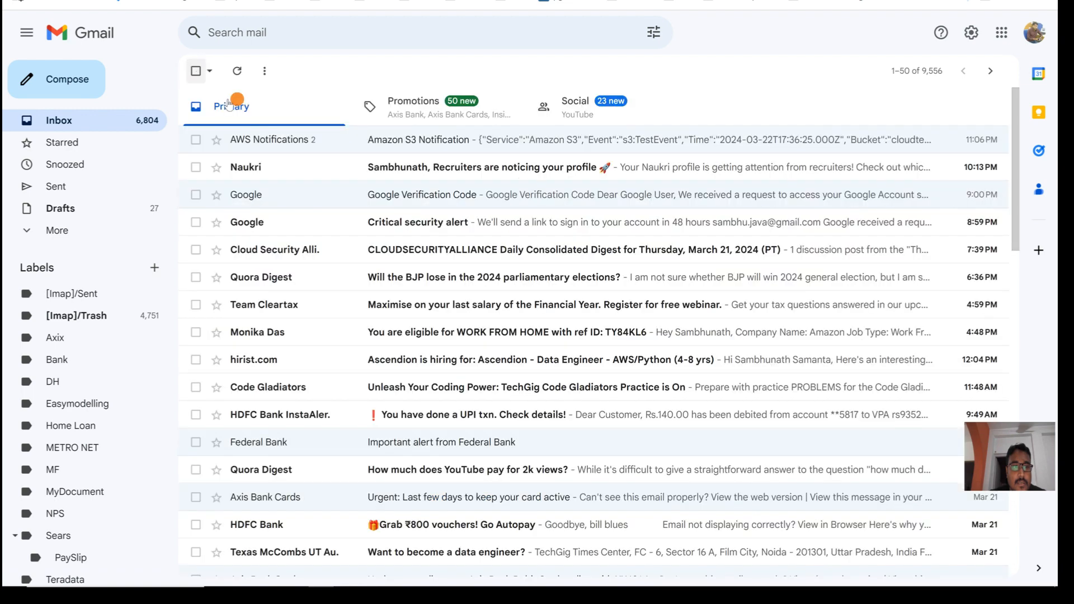
{"action": "left_click", "coordinate": [237, 68]}
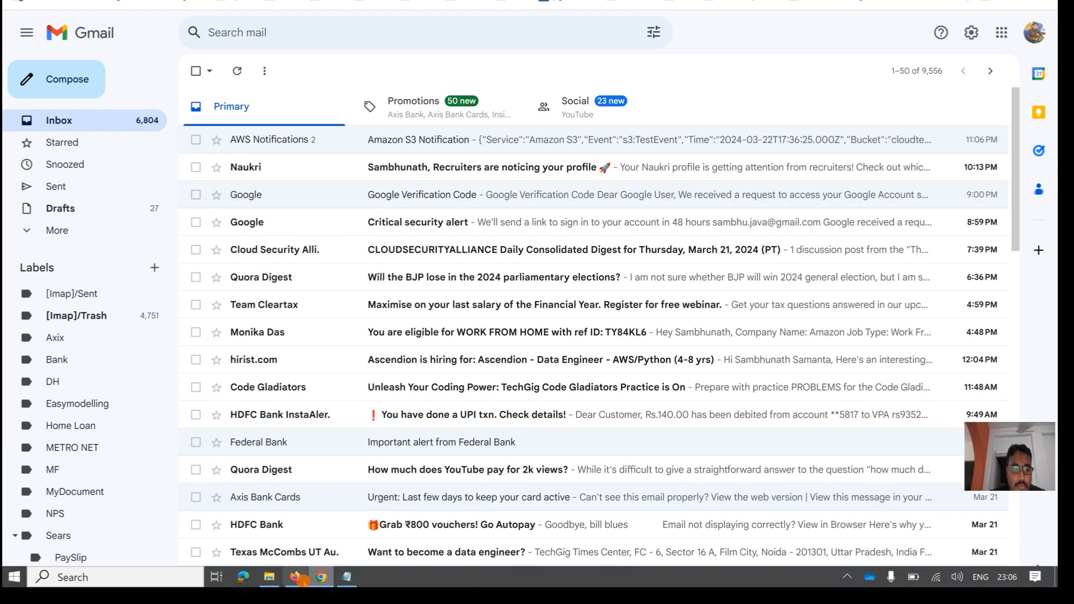
{"action": "left_click", "coordinate": [297, 578]}
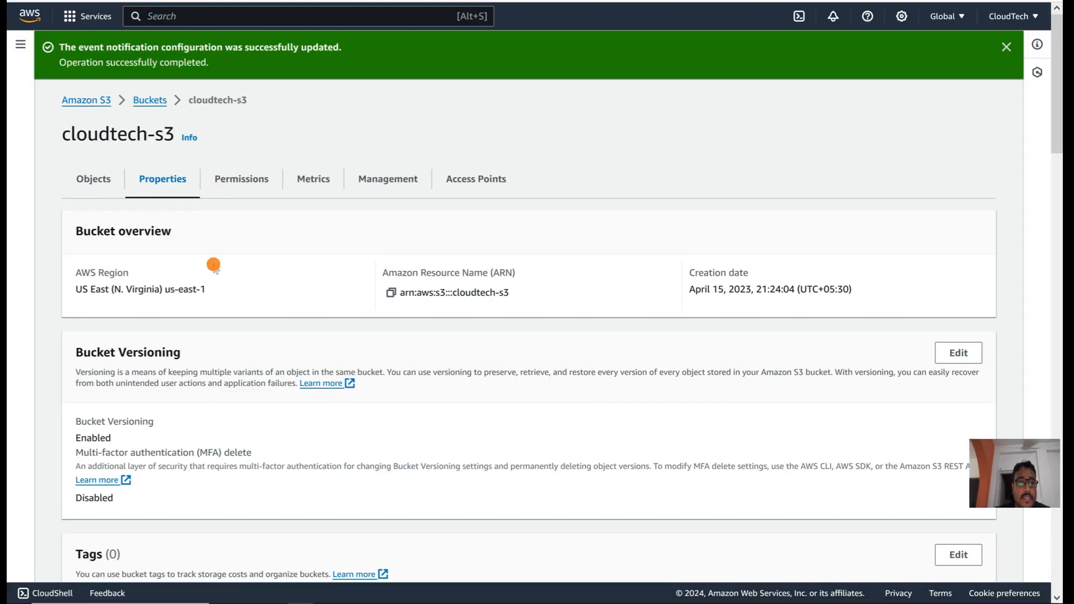
Step: Delete AWSKeywordsNote.txt (13.5 KB) from cloudtech-s3, confirming with 'delete', and return to the bucket
{"action": "left_click", "coordinate": [92, 180]}
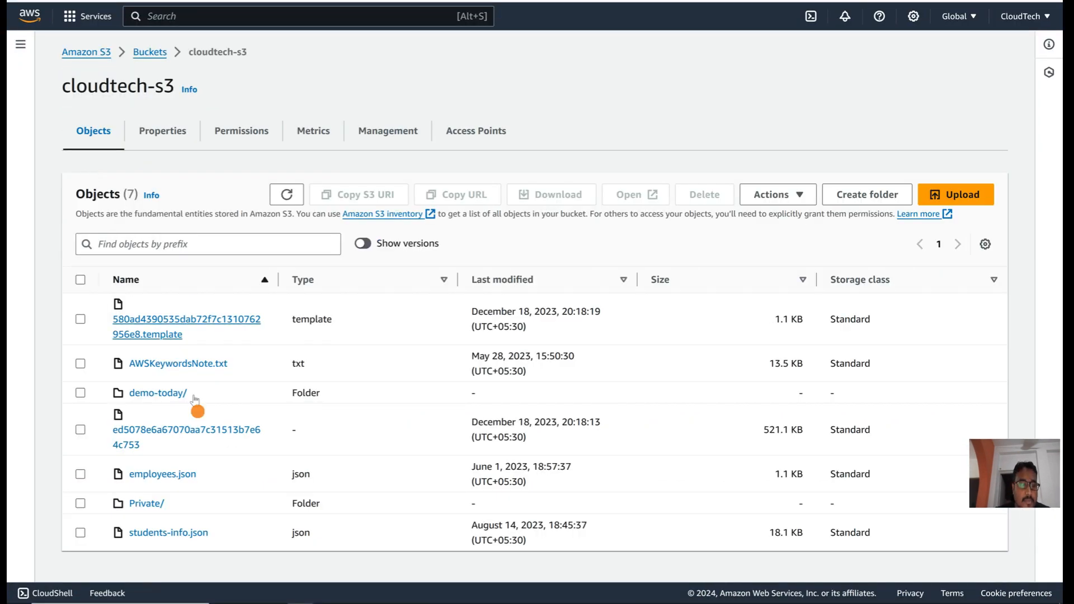
{"action": "left_click", "coordinate": [80, 365]}
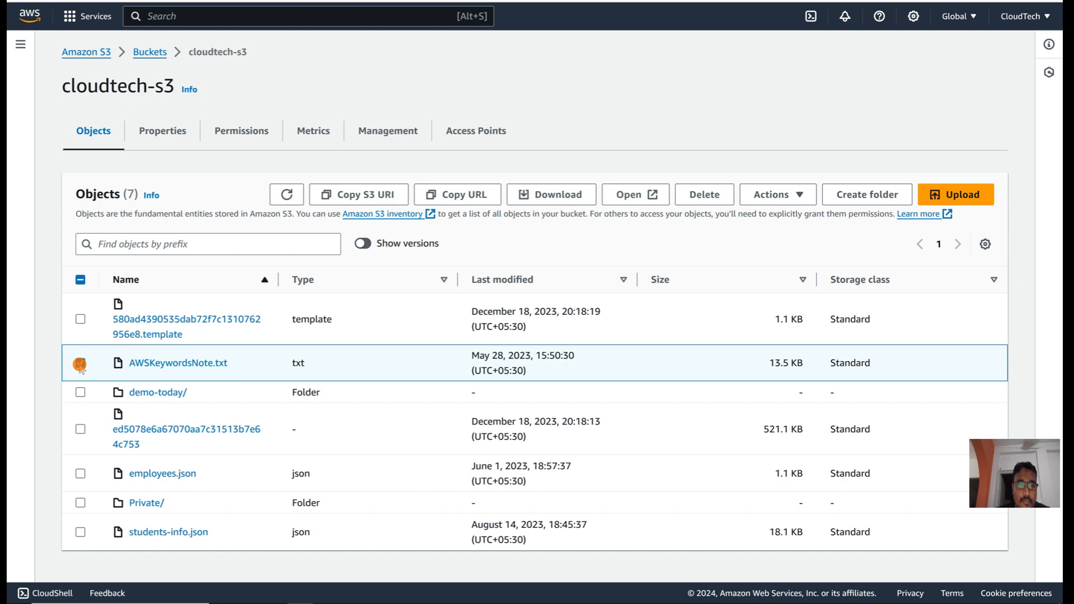
{"action": "left_click", "coordinate": [704, 194]}
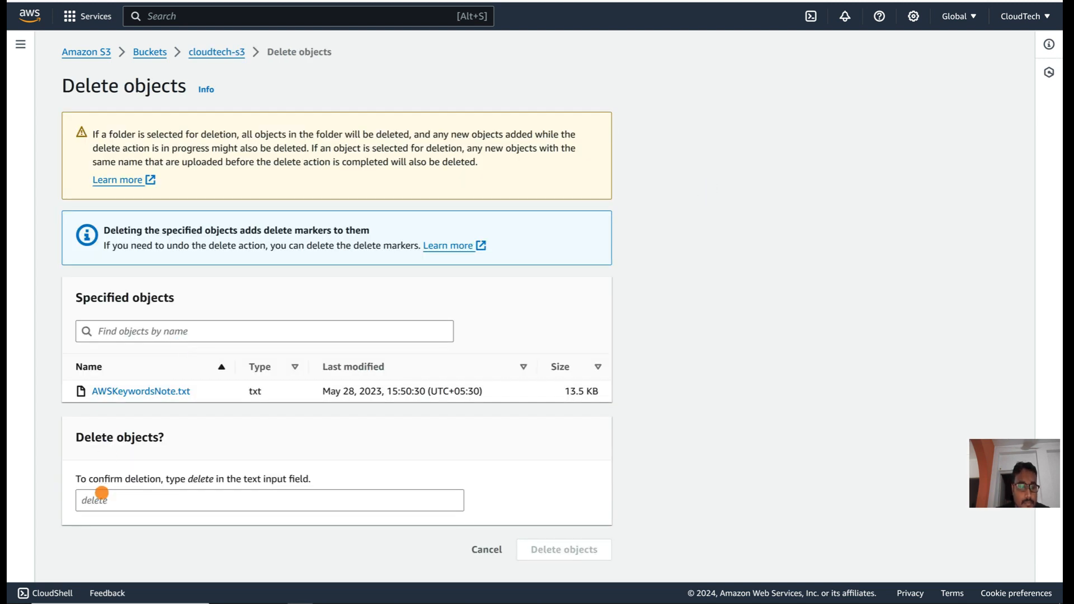
{"action": "left_click", "coordinate": [101, 493]}
{"action": "type", "text": "delete"}
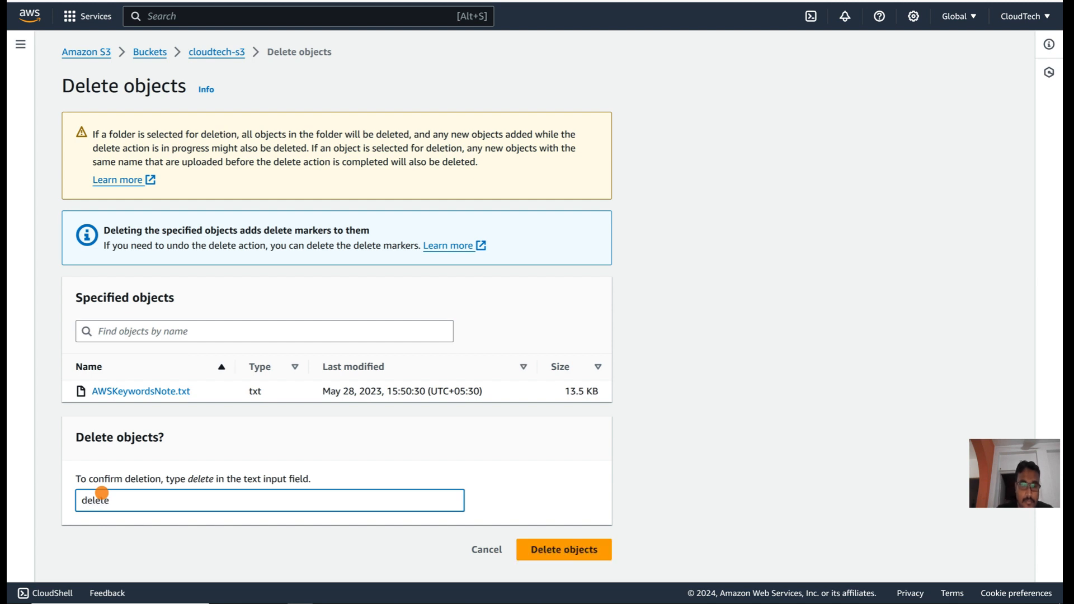
{"action": "left_click", "coordinate": [576, 551]}
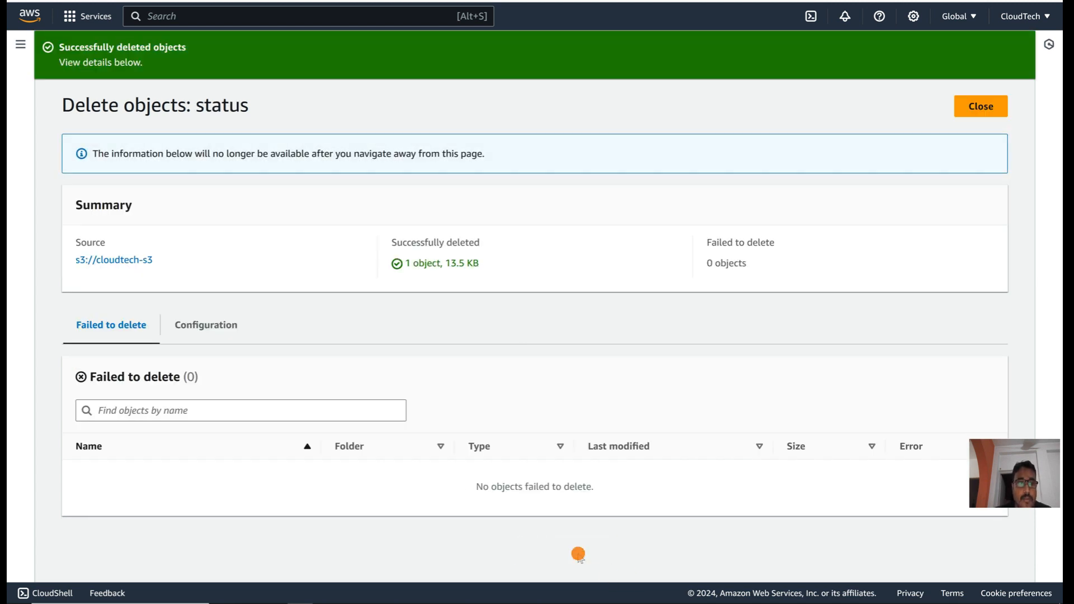
{"action": "left_click", "coordinate": [112, 260]}
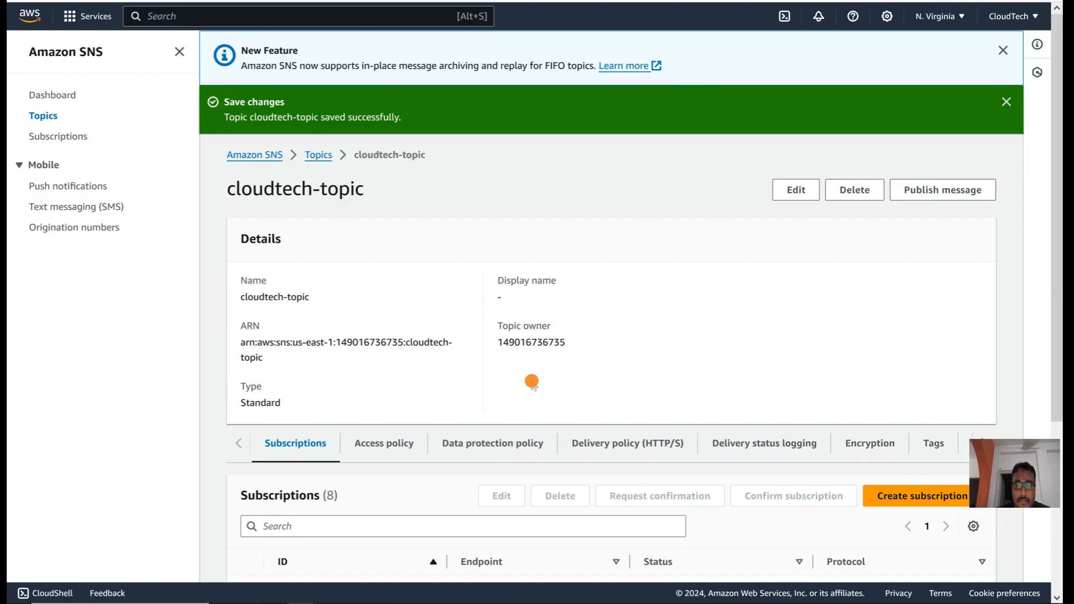
Step: Dismiss the cloudtech-topic saved message, reload the topic page, and switch to Gmail
{"action": "scroll", "coordinate": [532, 382], "scroll_direction": "down", "scroll_amount": 4}
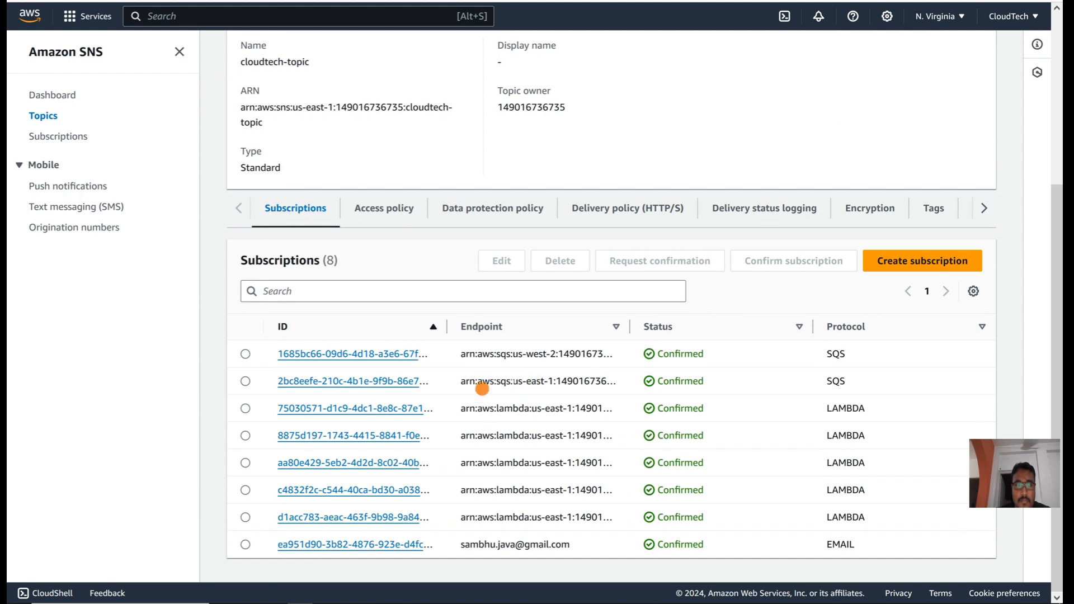
{"action": "scroll", "coordinate": [467, 165], "scroll_direction": "up", "scroll_amount": 4}
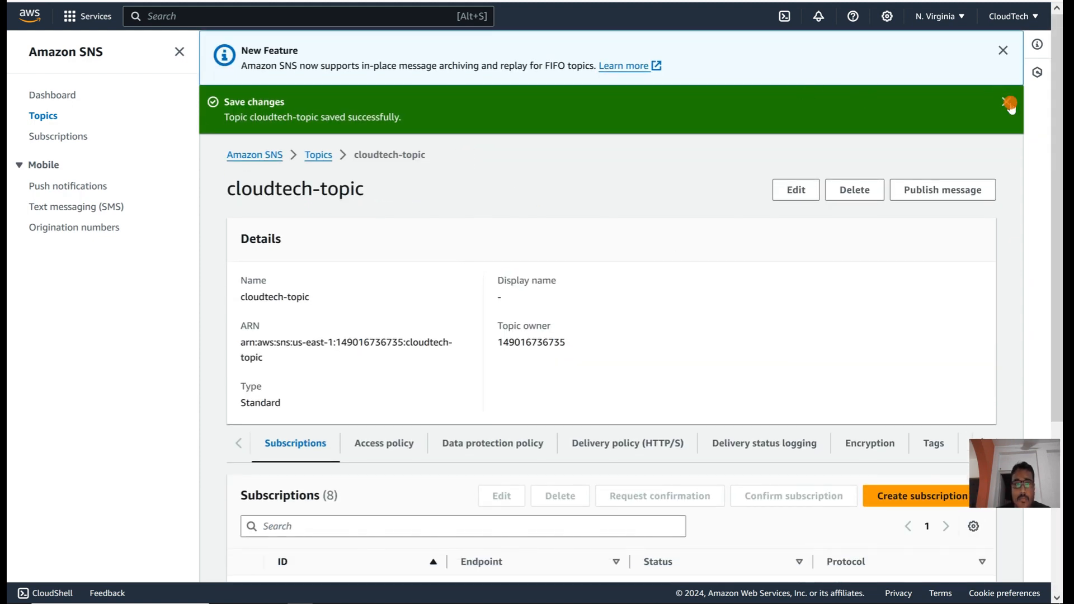
{"action": "left_click", "coordinate": [1009, 104]}
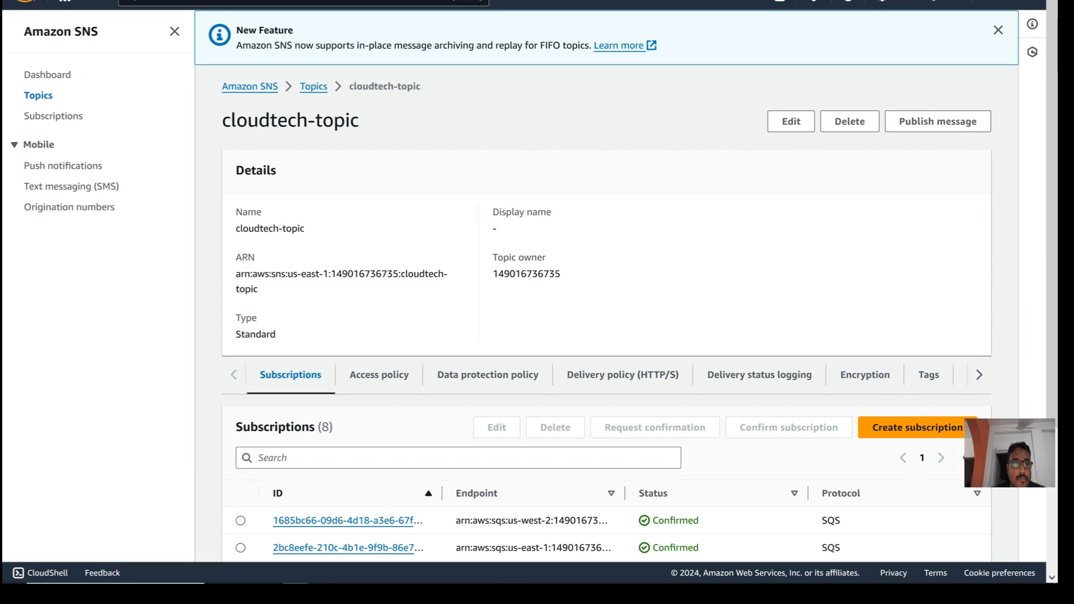
{"action": "key", "text": "F5"}
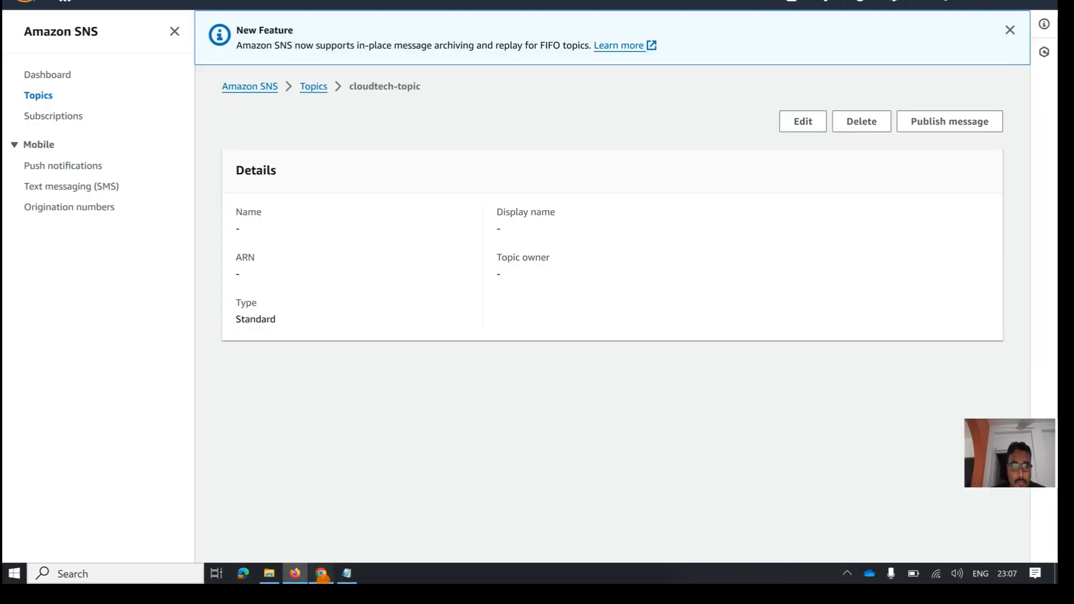
{"action": "left_click", "coordinate": [323, 576]}
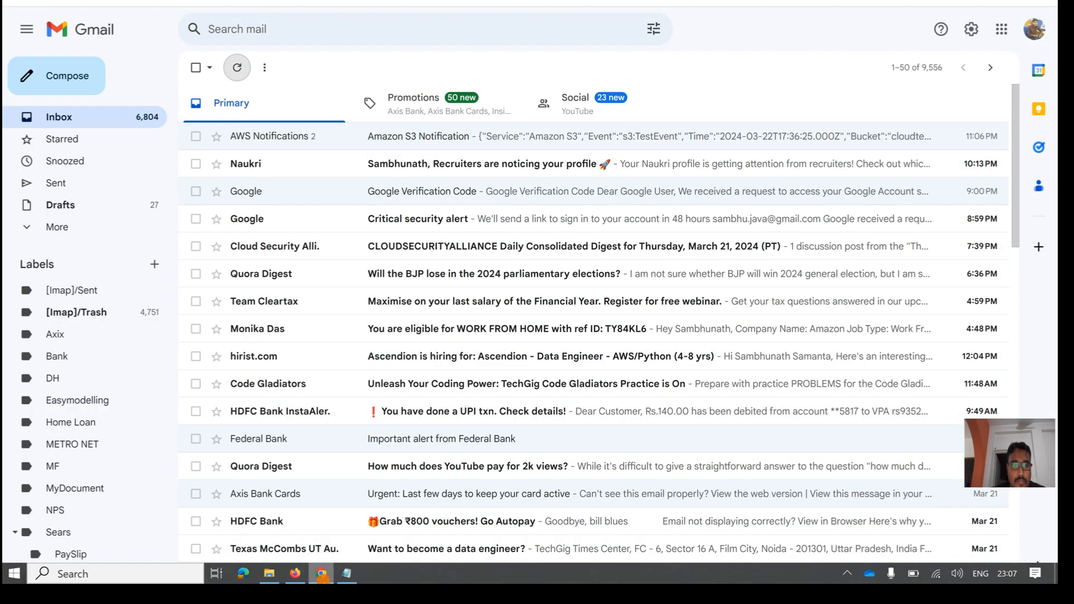
Step: Open the new notification email and select its ObjectRemoved:DeleteMarkerCreated event JSON, then return to AWS
{"action": "left_click", "coordinate": [235, 67]}
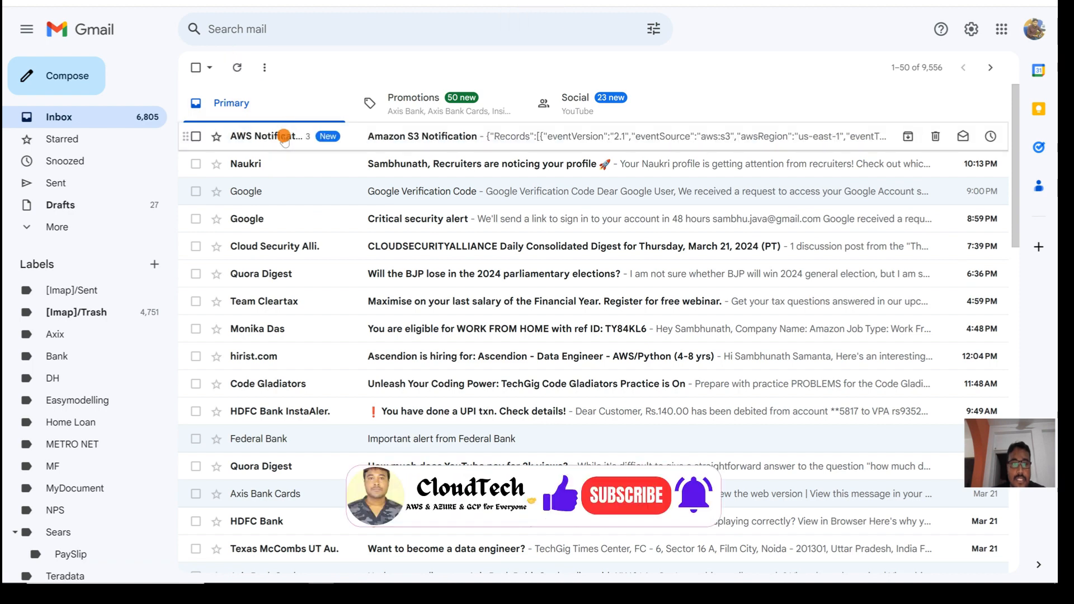
{"action": "left_click", "coordinate": [283, 136]}
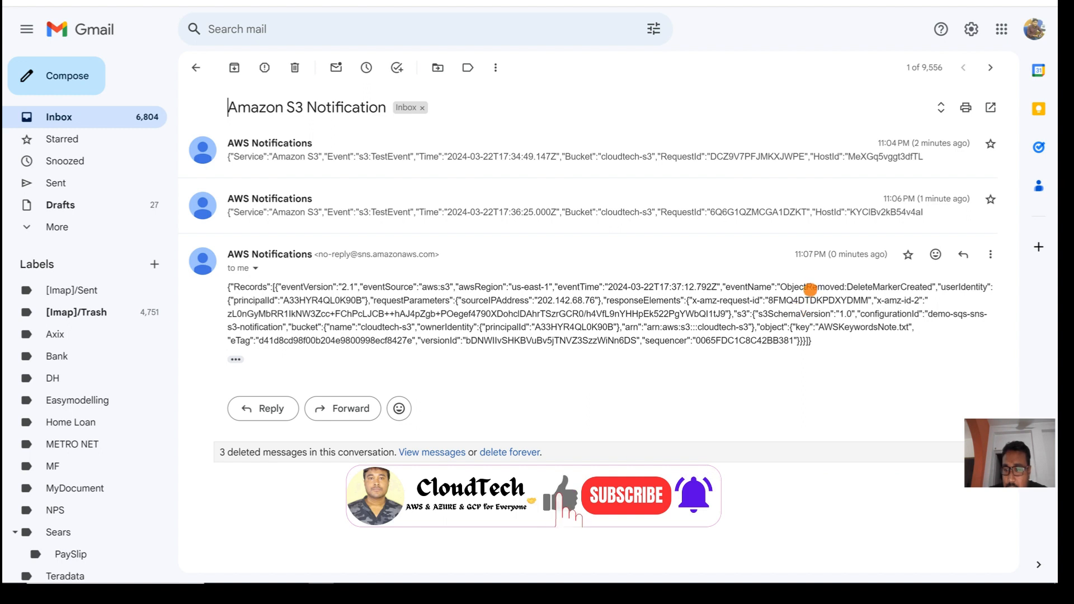
{"action": "double_click", "coordinate": [810, 289]}
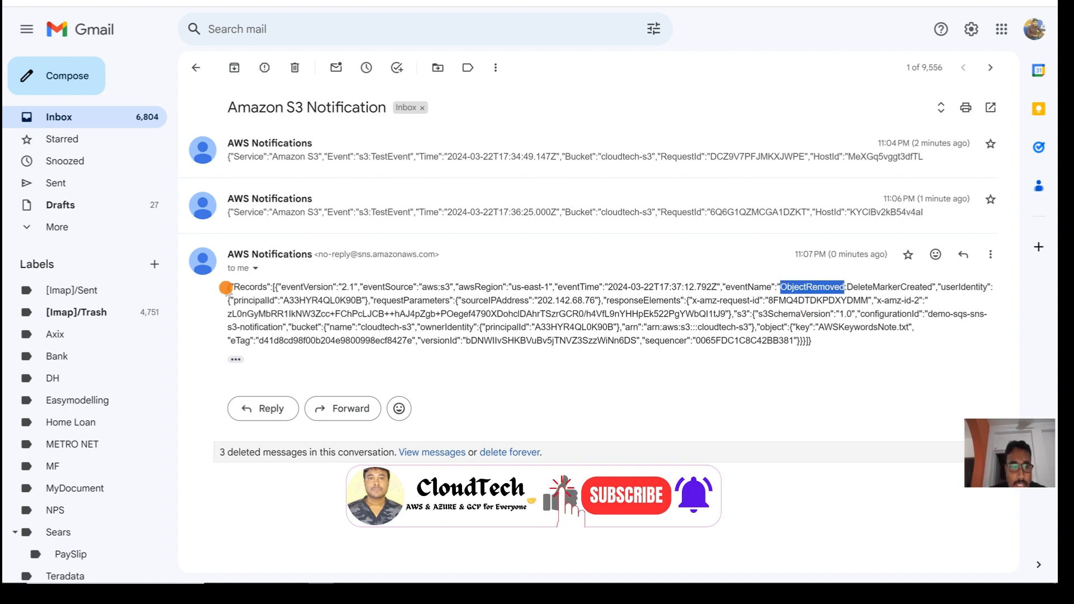
{"action": "mouse_move", "coordinate": [226, 288]}
{"action": "left_mouse_down"}
{"action": "mouse_move", "coordinate": [252, 343]}
{"action": "mouse_move", "coordinate": [754, 327]}
{"action": "mouse_move", "coordinate": [823, 343]}
{"action": "mouse_move", "coordinate": [302, 314]}
{"action": "mouse_move", "coordinate": [217, 290]}
{"action": "left_mouse_up"}
{"action": "left_click", "coordinate": [817, 342]}
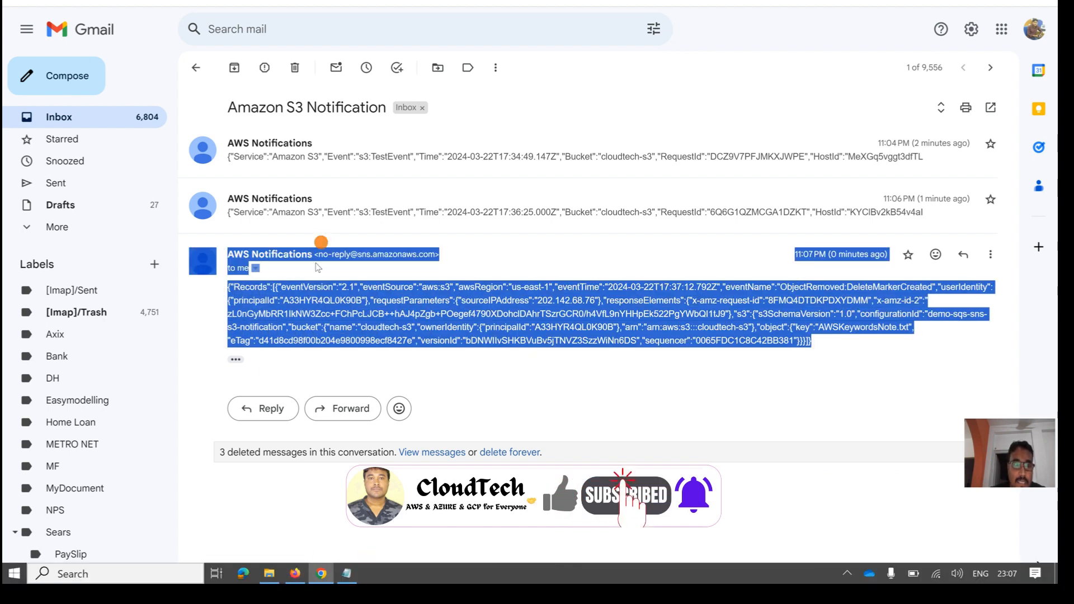
{"action": "left_click", "coordinate": [298, 576]}
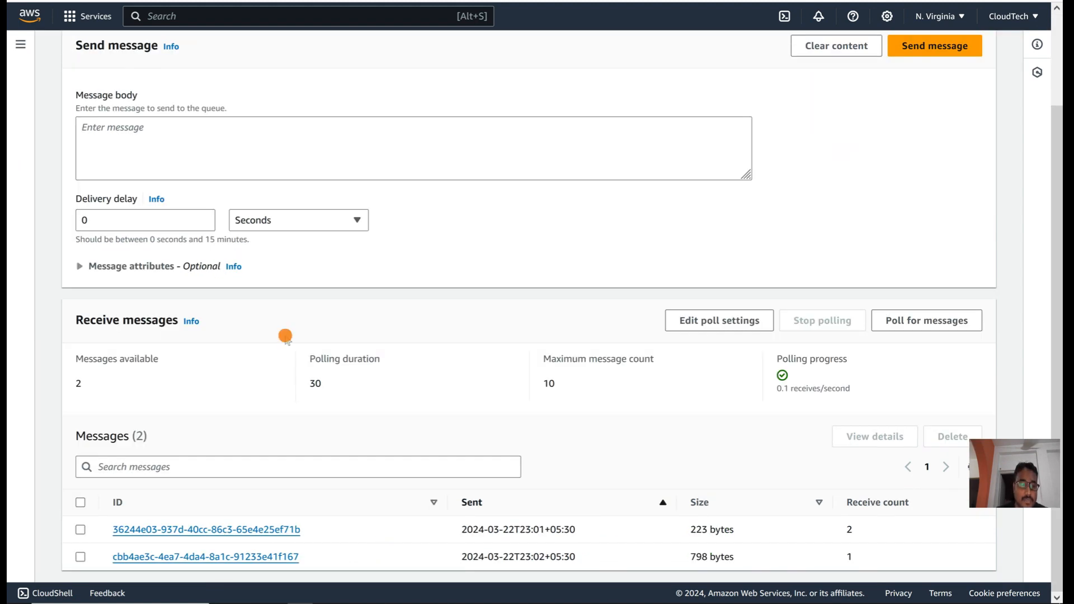
Step: Delete the cloudteh-demo-sqs queue, typing 'confirm' in the deletion dialog
{"action": "scroll", "coordinate": [285, 335], "scroll_direction": "up", "scroll_amount": 3}
{"action": "left_click", "coordinate": [223, 48]}
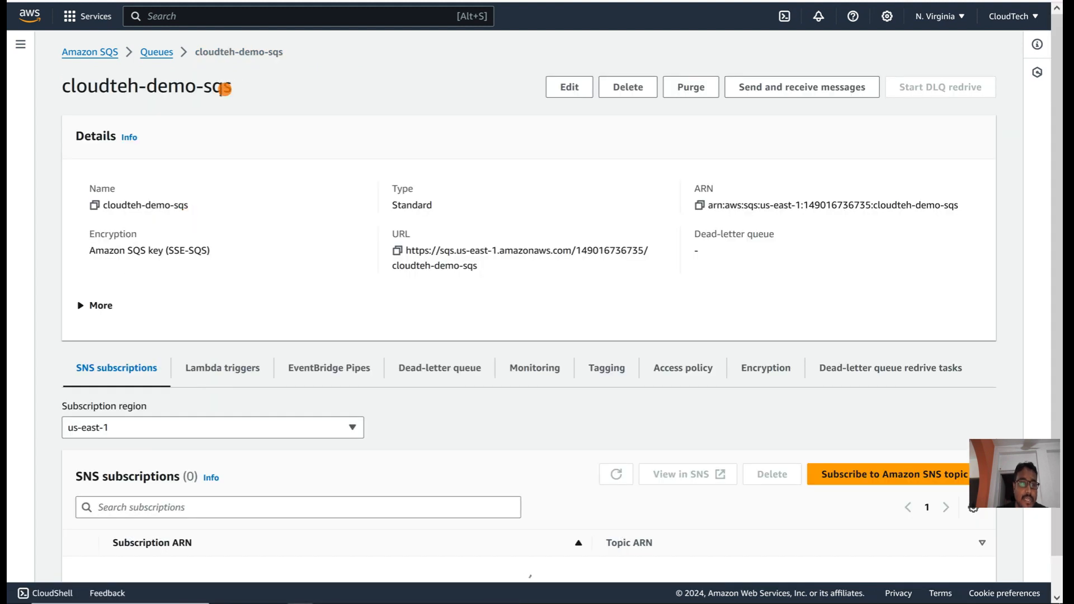
{"action": "left_click", "coordinate": [632, 90]}
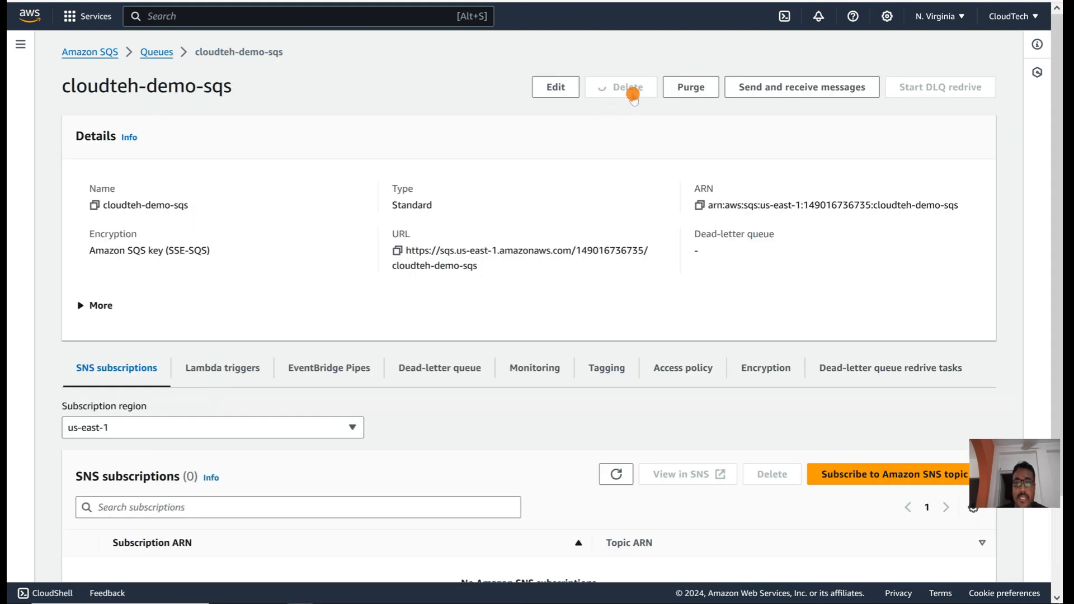
{"action": "left_click", "coordinate": [388, 354]}
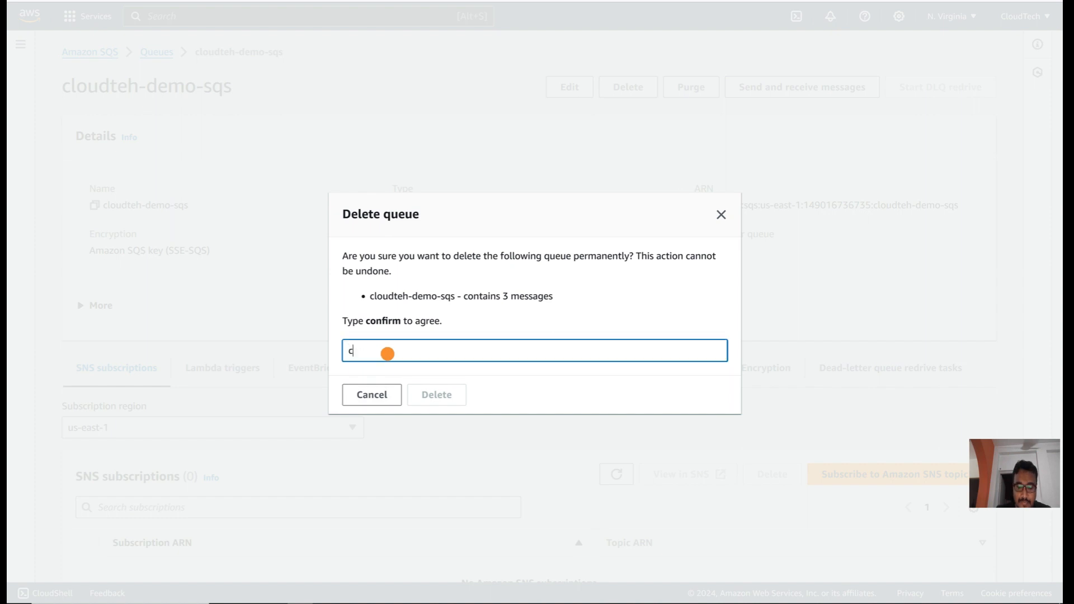
{"action": "type", "text": "confirm"}
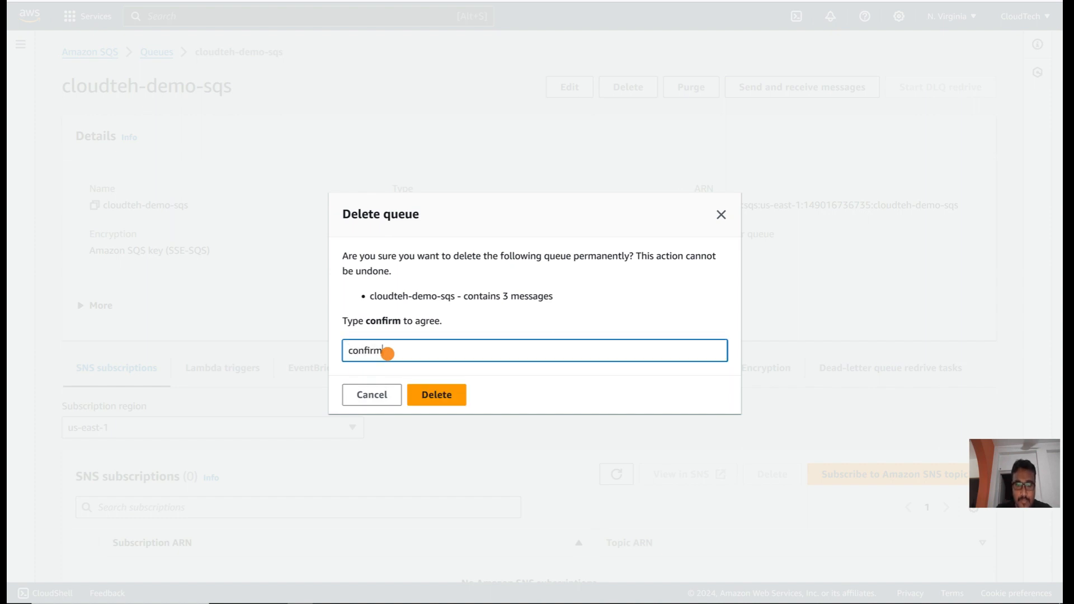
{"action": "left_click", "coordinate": [433, 395]}
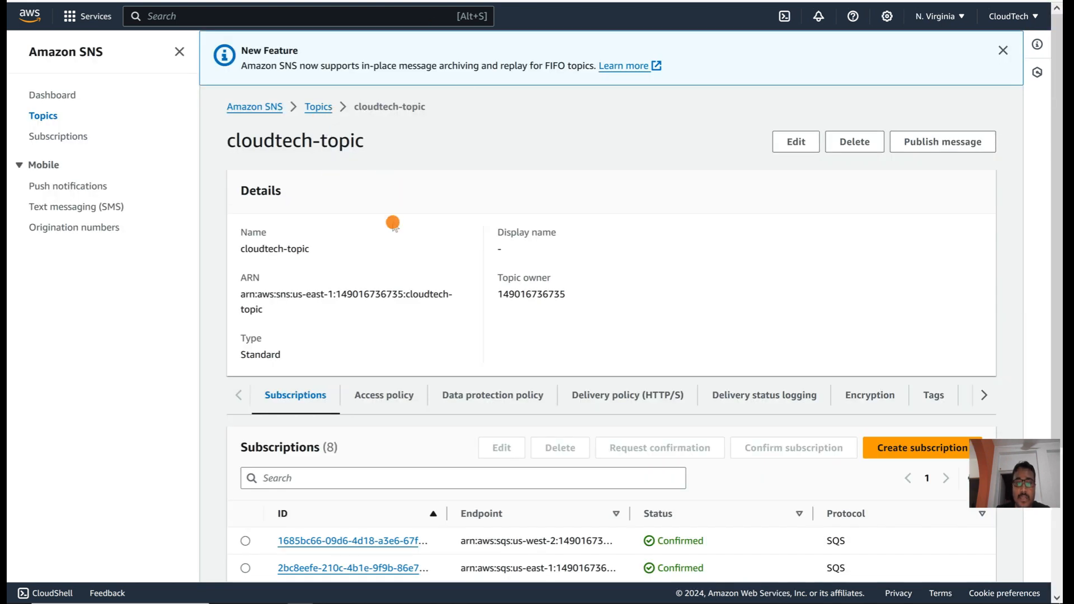
Step: Remove the s3.amazonaws.com SNS:Publish statement from cloudtech-topic's access policy and save changes
{"action": "left_click", "coordinate": [378, 404]}
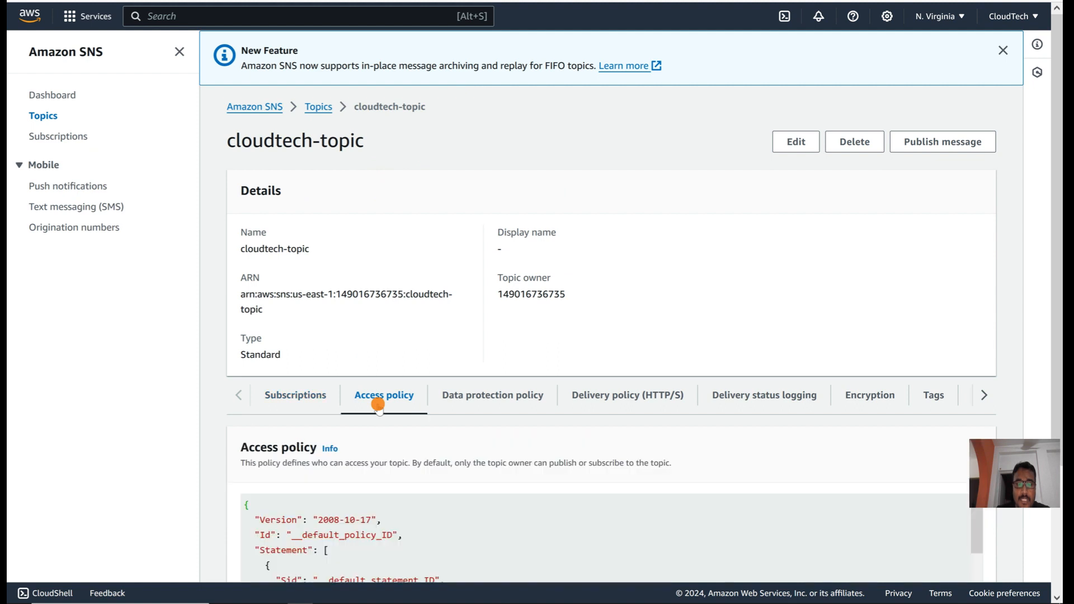
{"action": "left_click", "coordinate": [795, 141]}
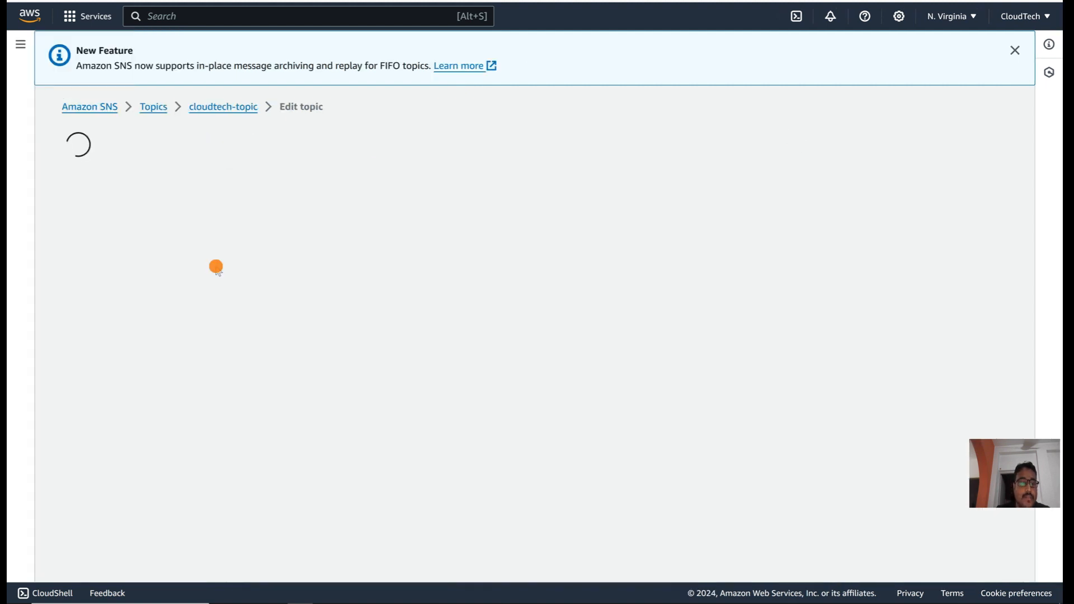
{"action": "scroll", "coordinate": [213, 267], "scroll_direction": "down", "scroll_amount": 7}
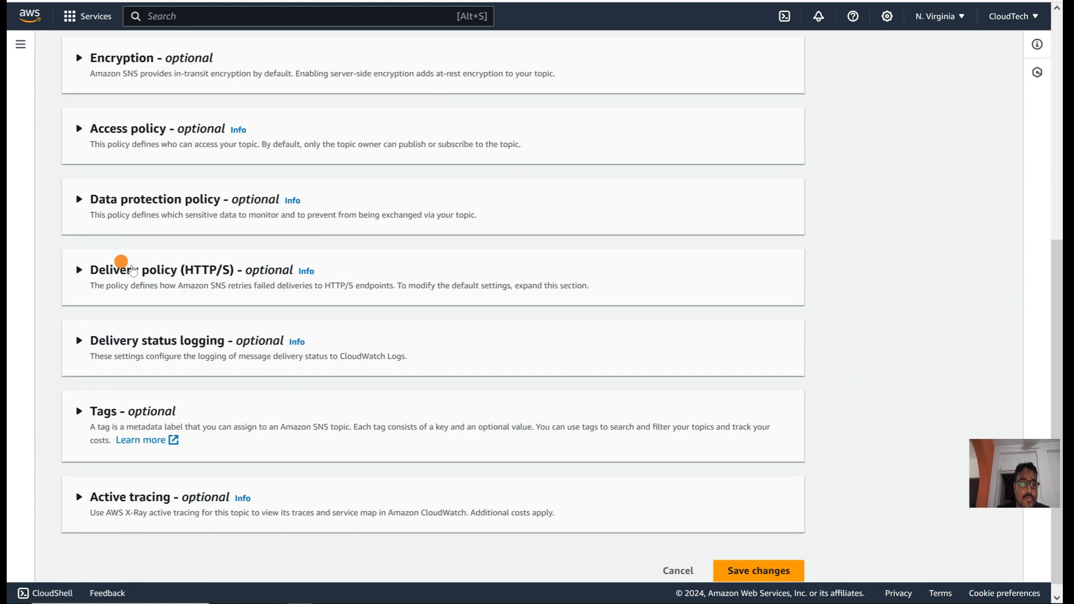
{"action": "left_click", "coordinate": [82, 130]}
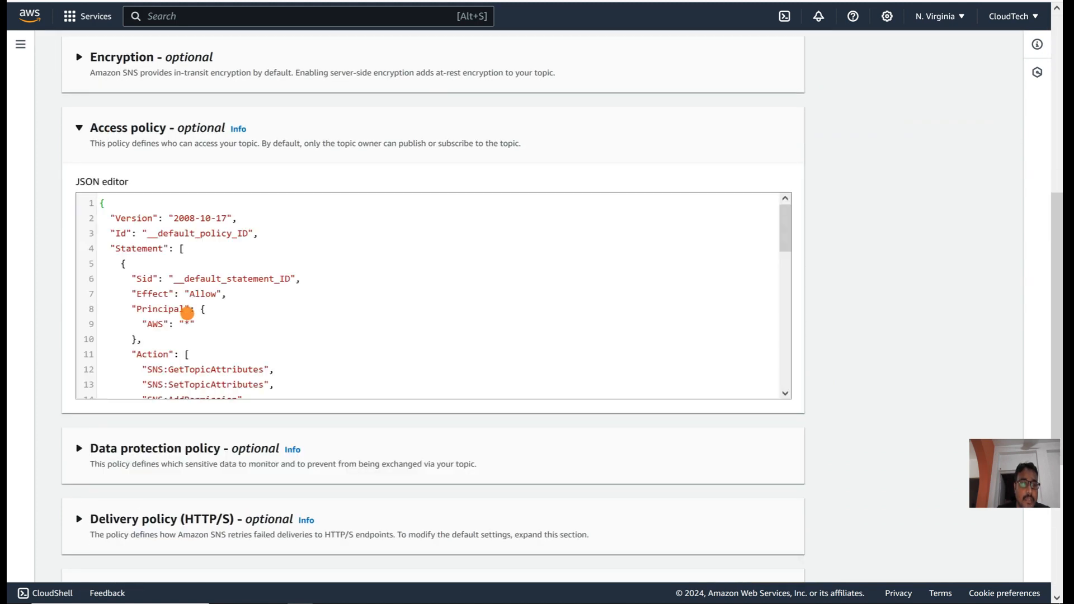
{"action": "scroll", "coordinate": [188, 313], "scroll_direction": "down", "scroll_amount": 7}
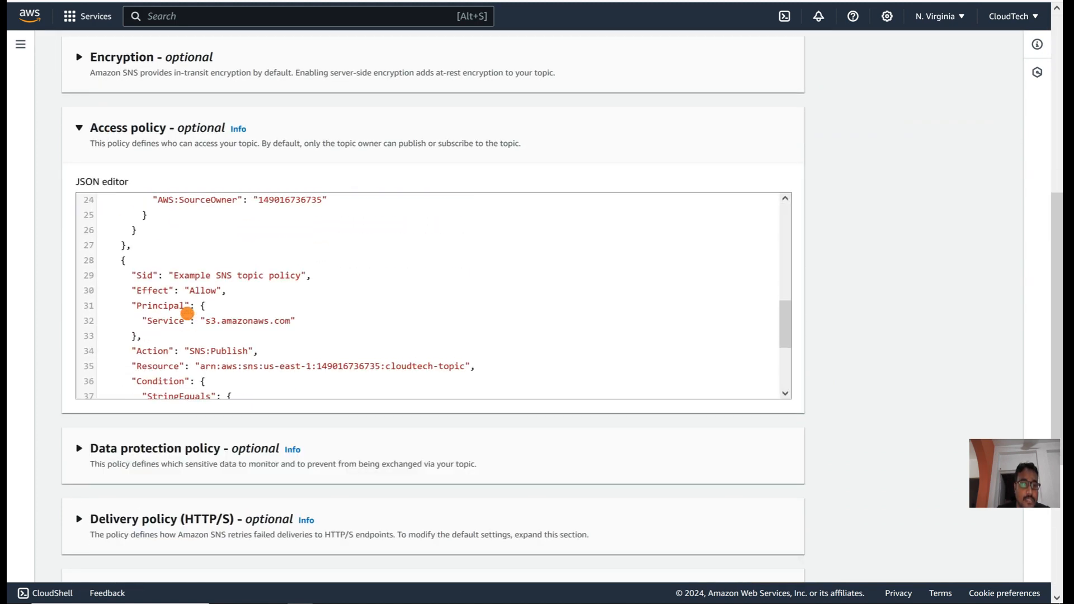
{"action": "left_click", "coordinate": [127, 241]}
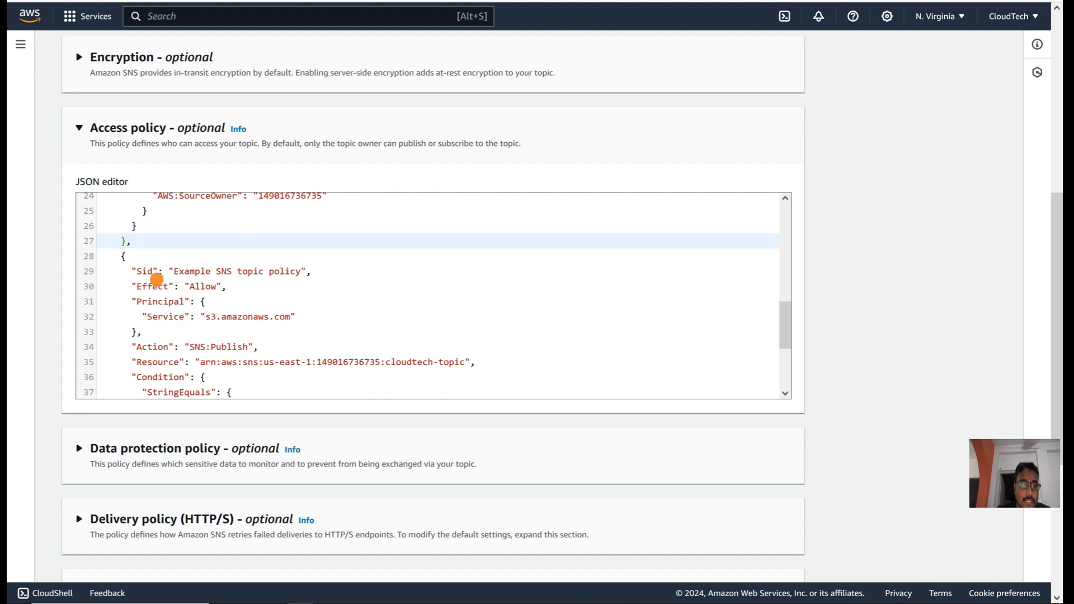
{"action": "scroll", "coordinate": [158, 279], "scroll_direction": "down", "scroll_amount": 4}
{"action": "left_click", "coordinate": [131, 330], "text": "shift"}
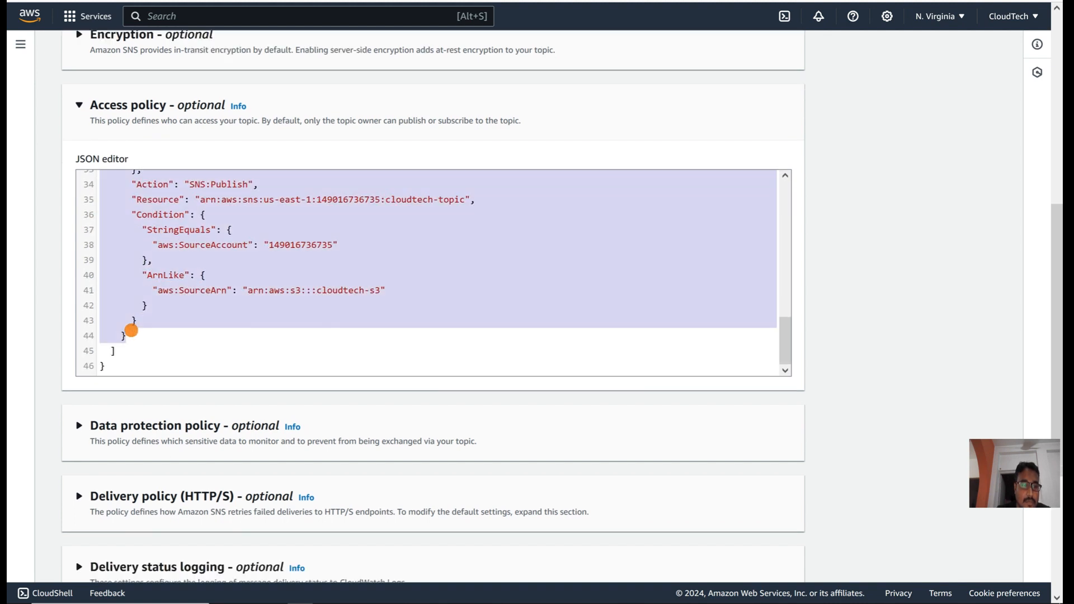
{"action": "key", "text": "BackSpace"}
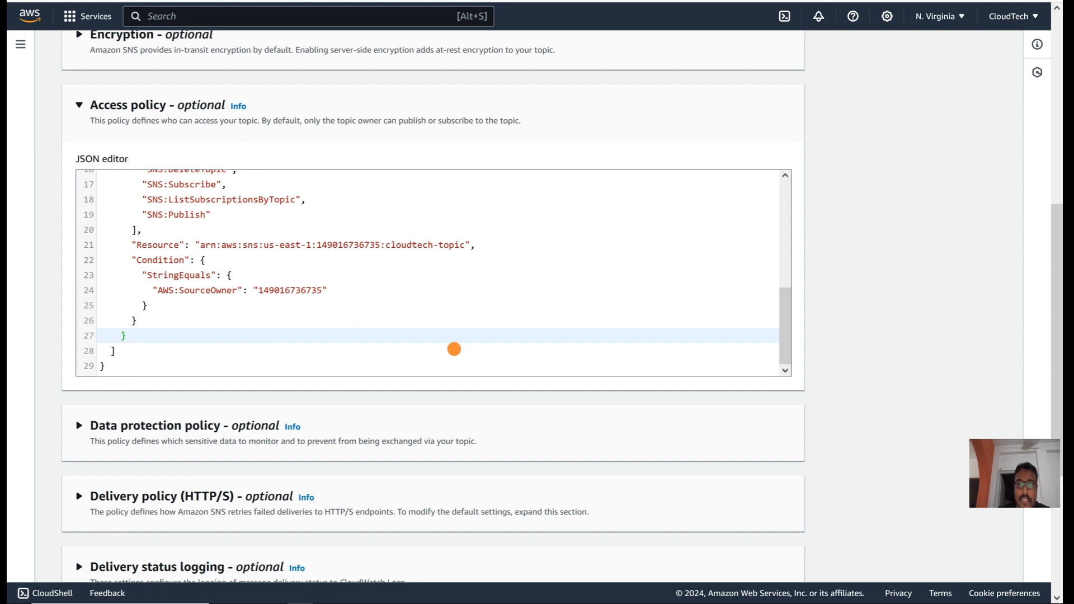
{"action": "scroll", "coordinate": [811, 307], "scroll_direction": "down", "scroll_amount": 5}
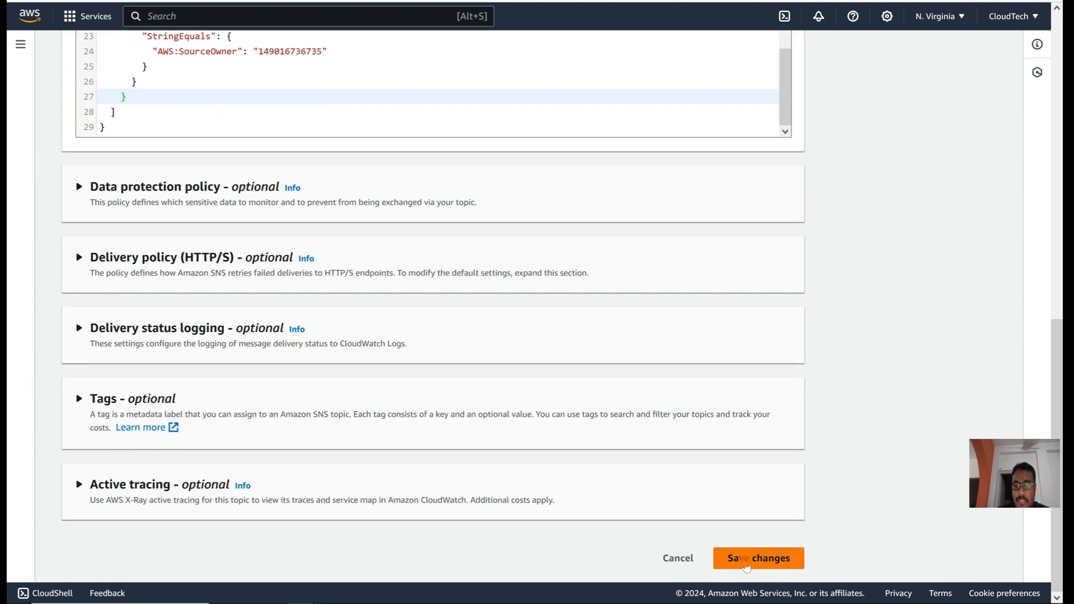
{"action": "left_click", "coordinate": [745, 566]}
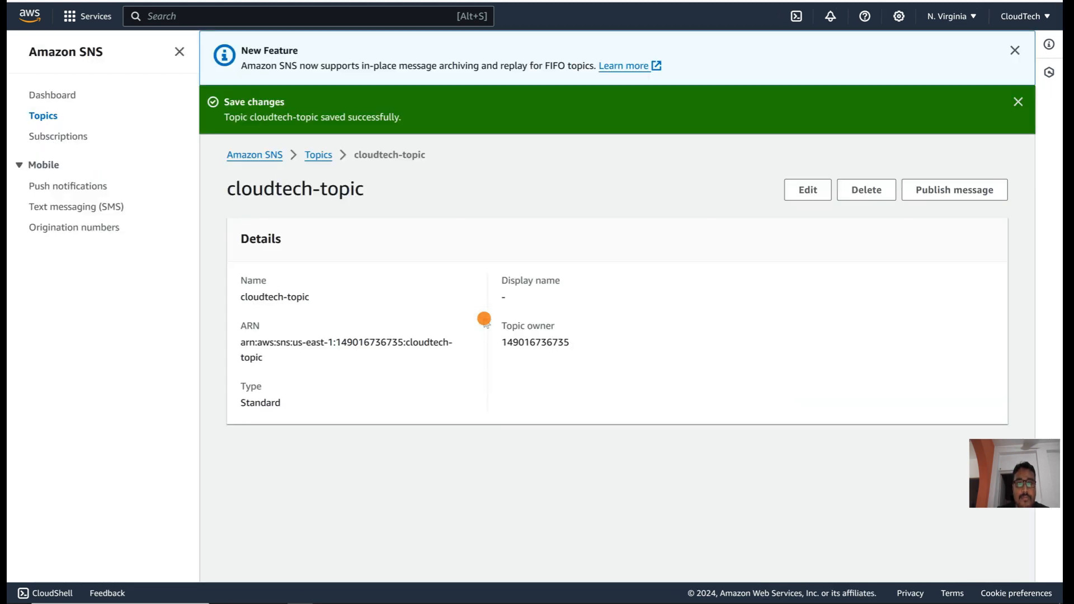